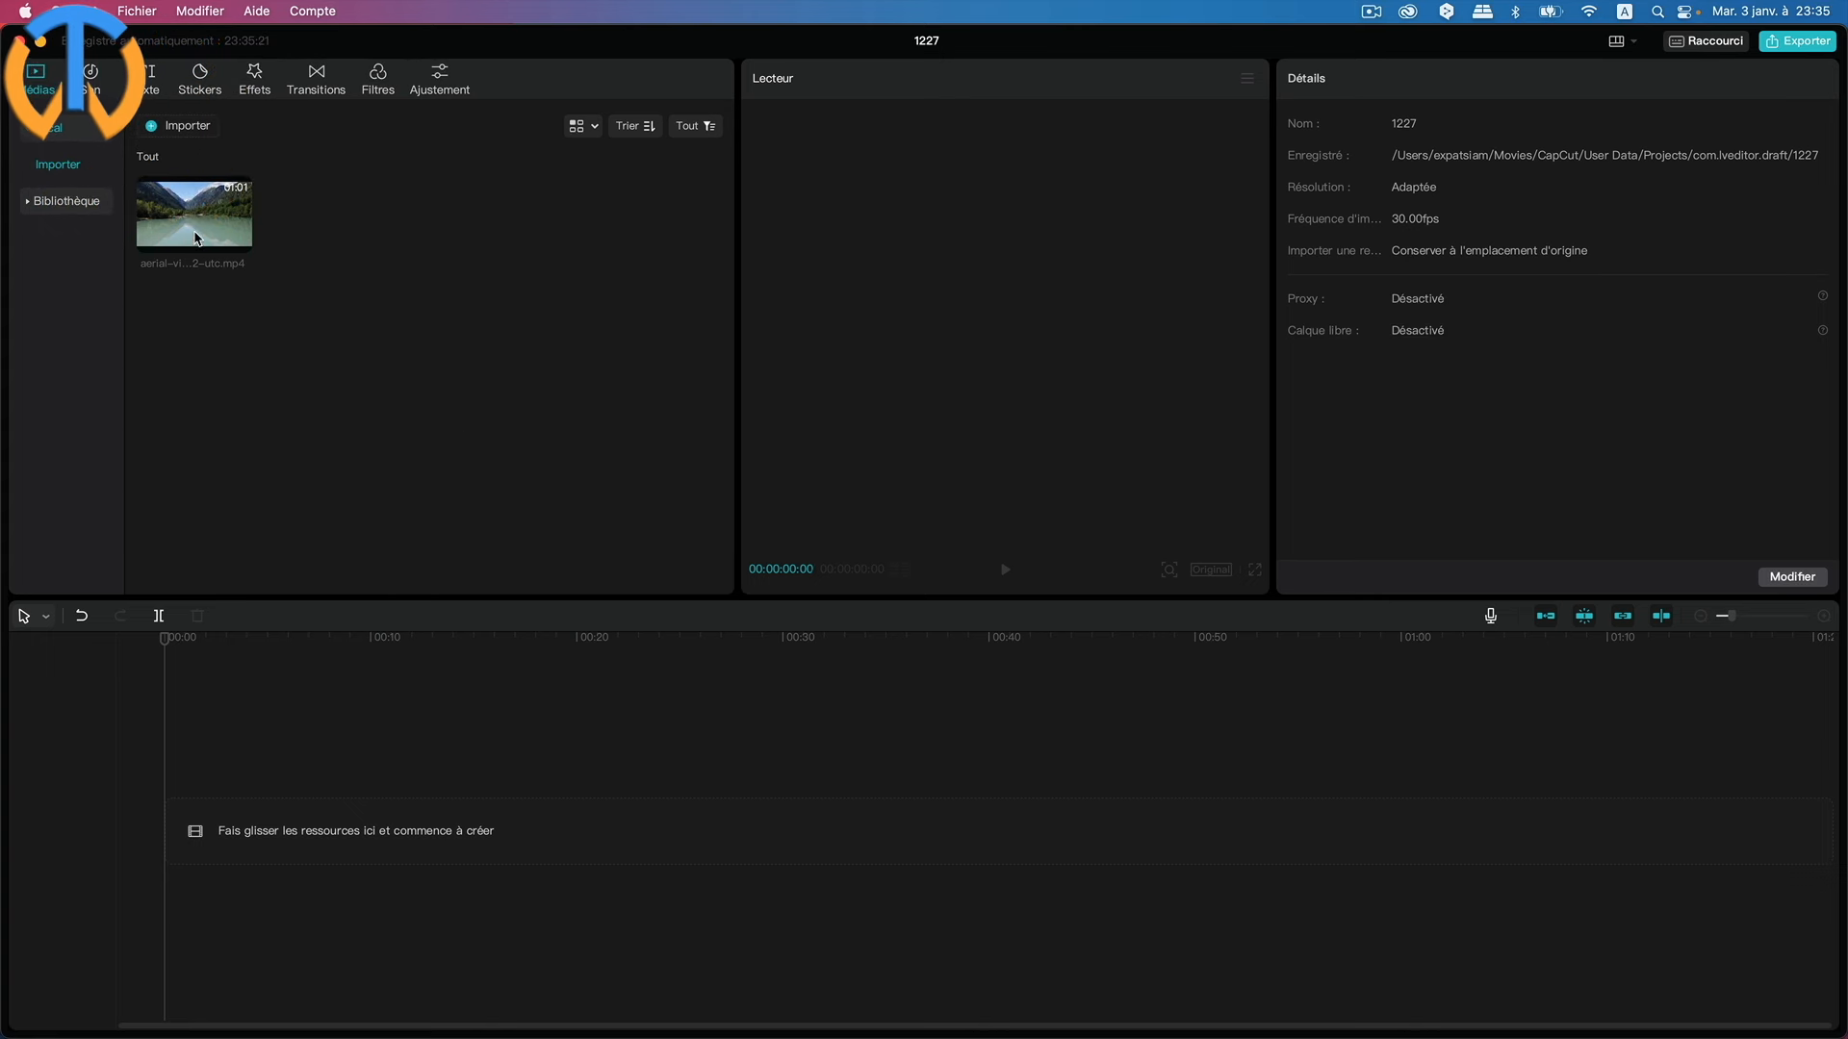
# Add the aerial lake video to the timeline and place the playhead at 00:00:45:19.
pyautogui.moveTo(202, 223); pyautogui.dragTo(194, 842)
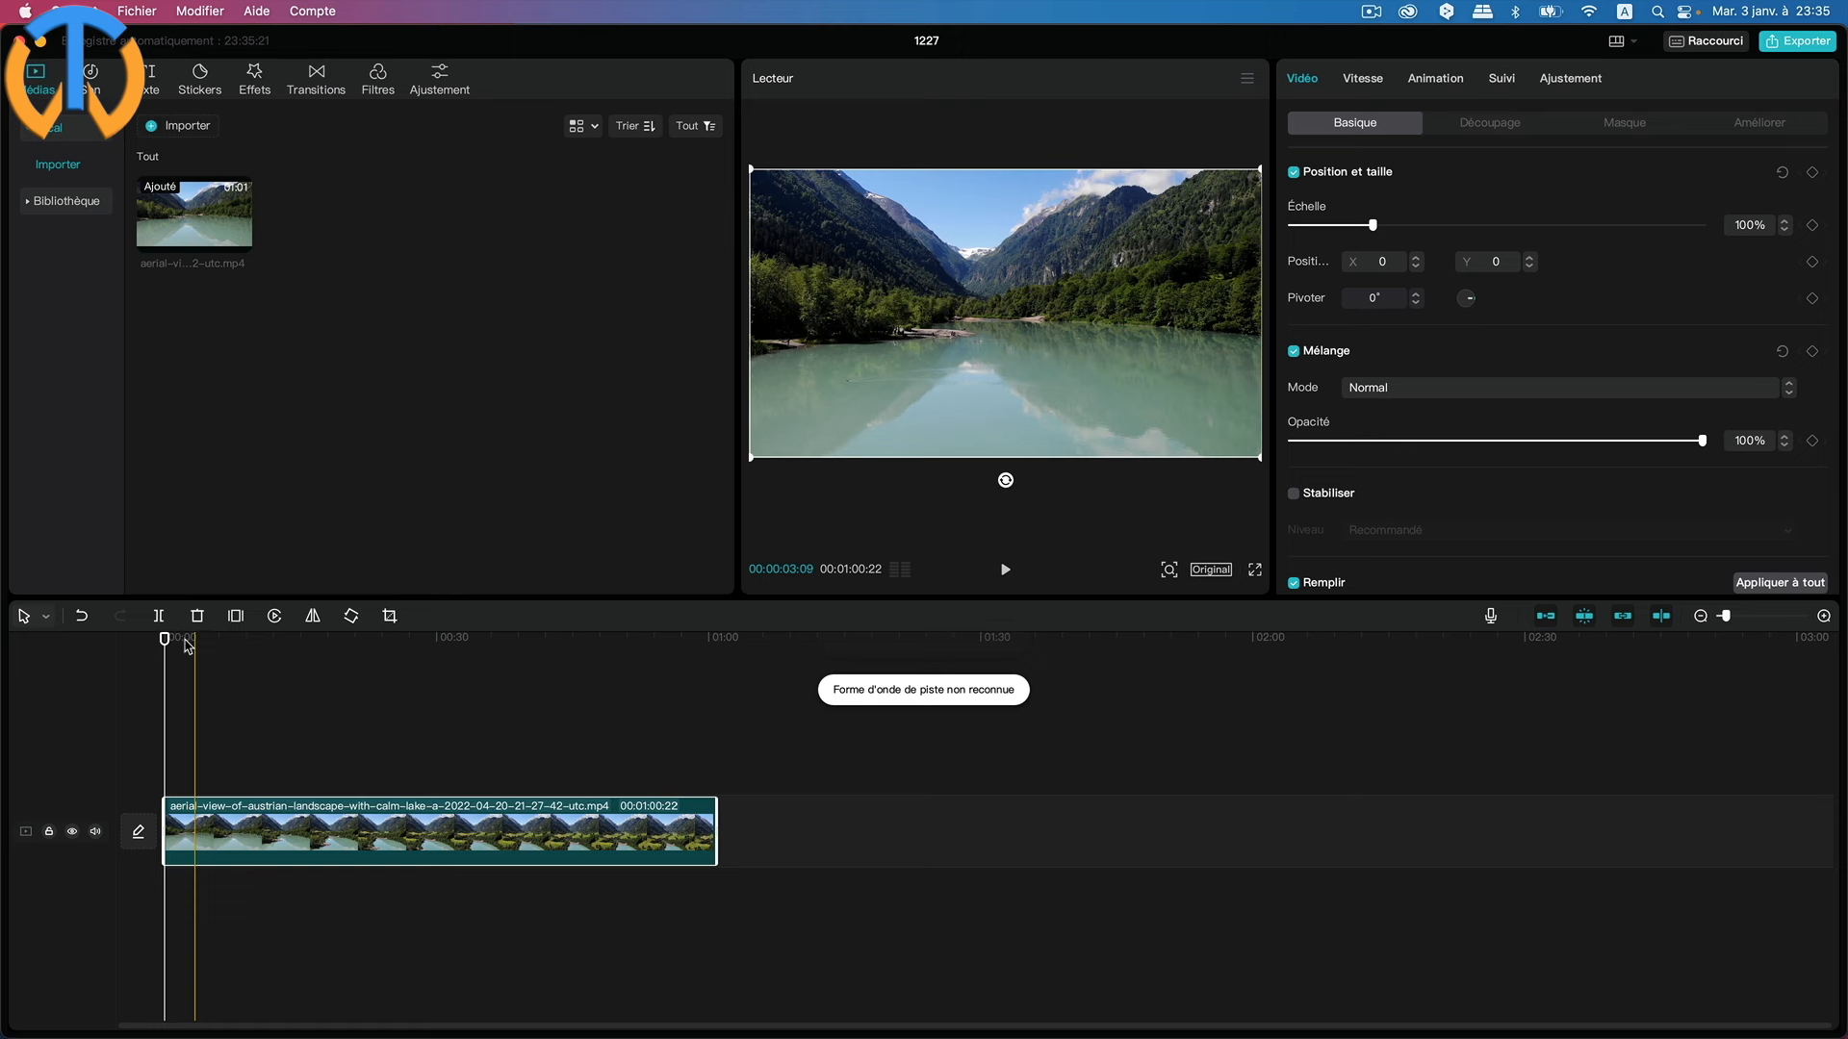
pyautogui.moveTo(169, 640); pyautogui.dragTo(787, 635)
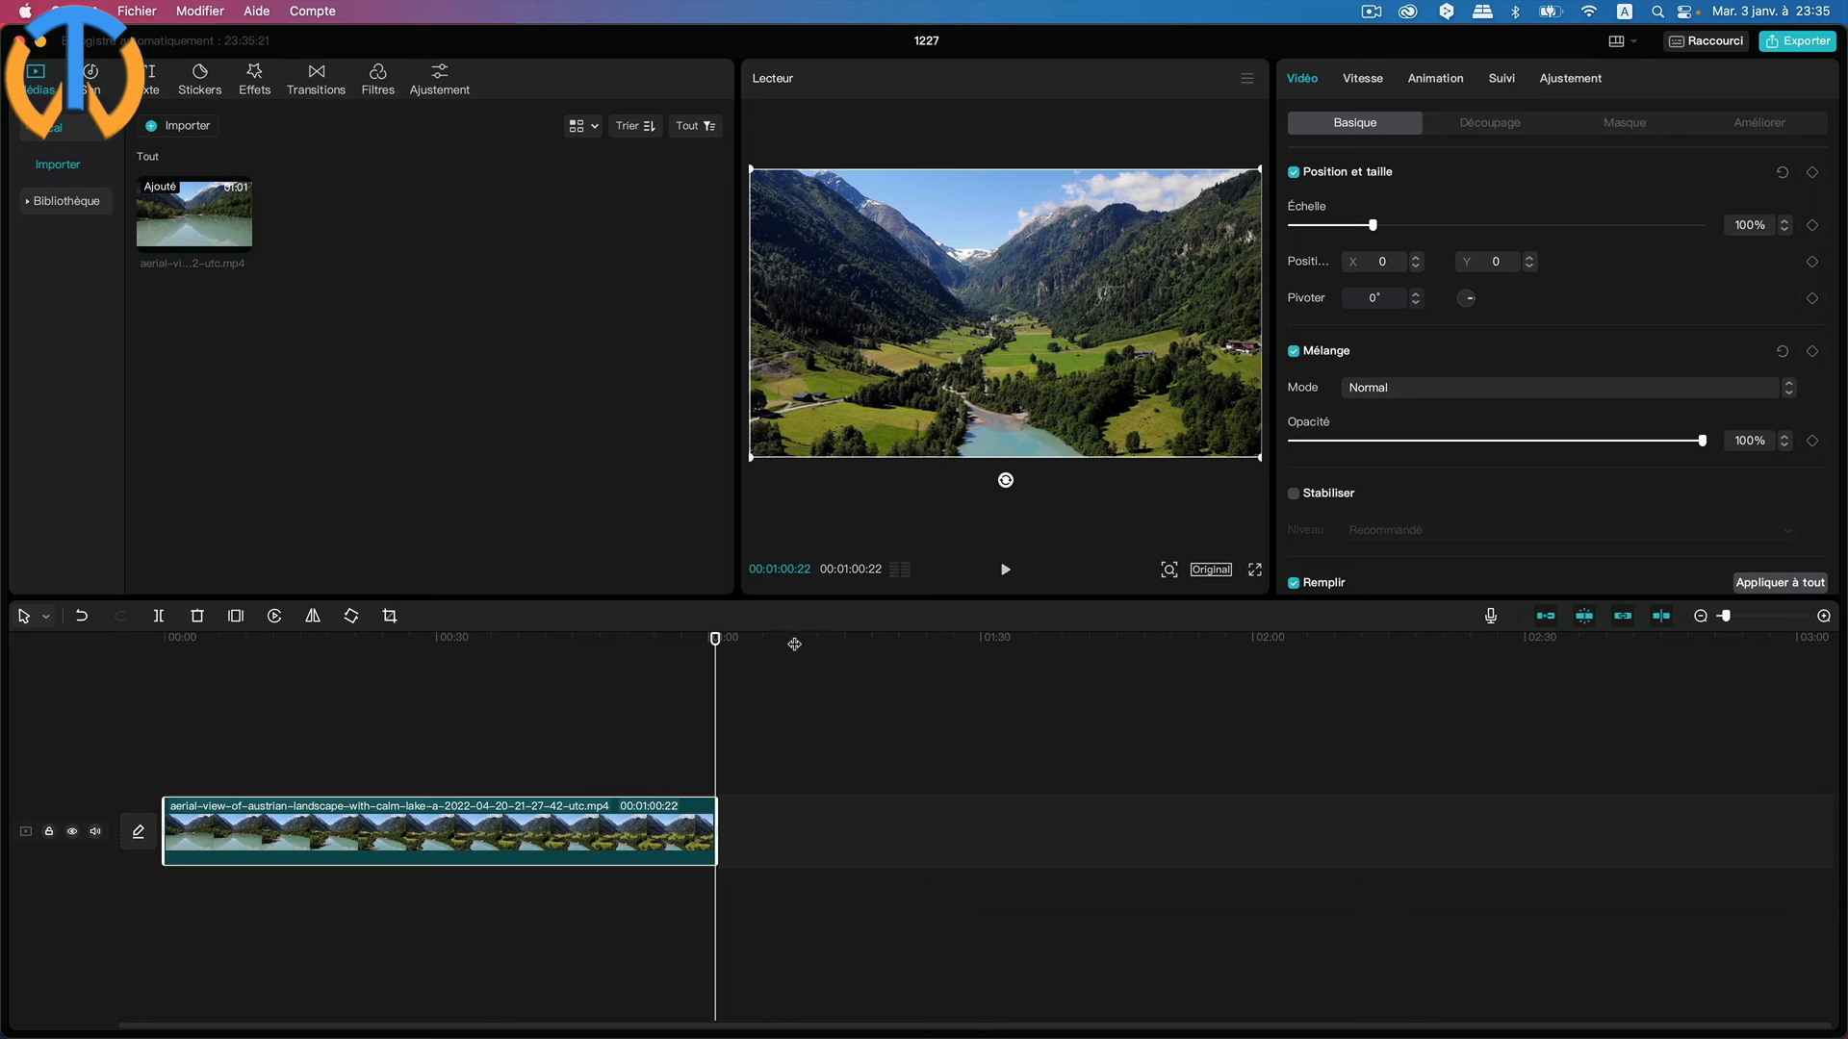
pyautogui.moveTo(715, 636); pyautogui.dragTo(578, 657)
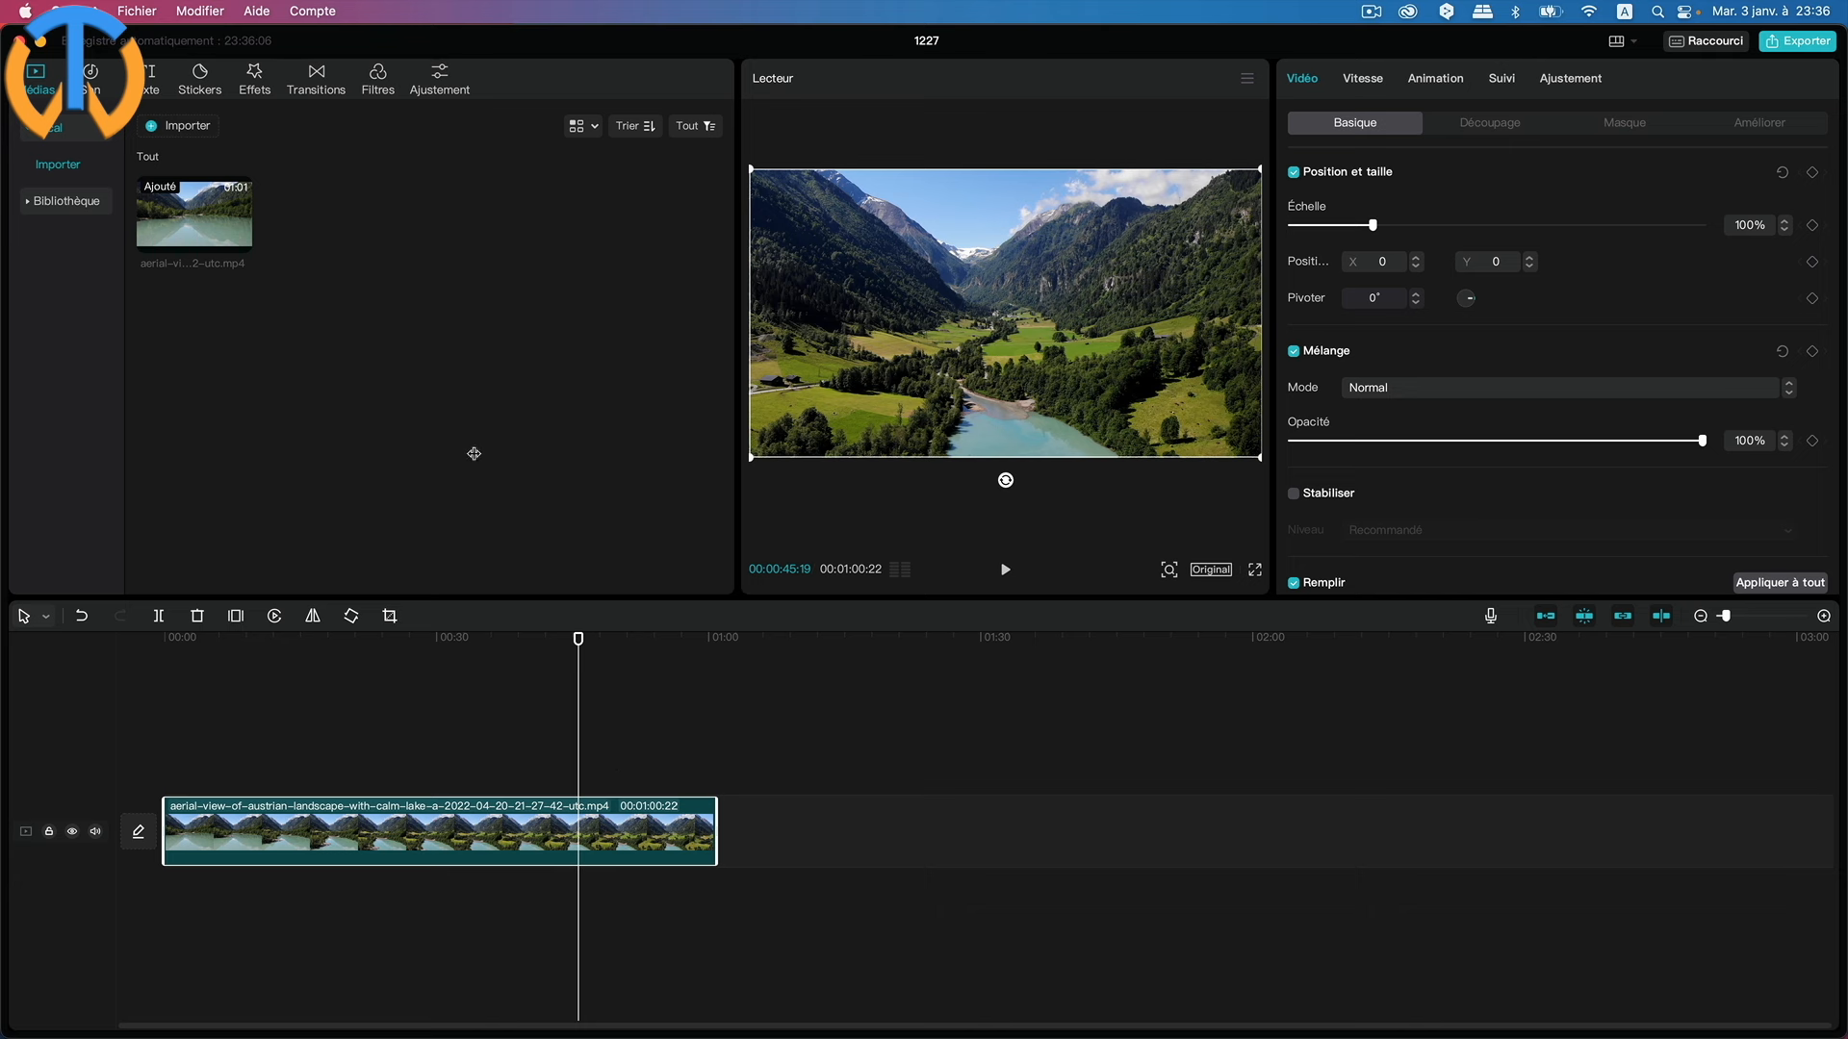
# Add a default text clip at the playhead and extend it to the end of the video clip.
pyautogui.click(146, 75)
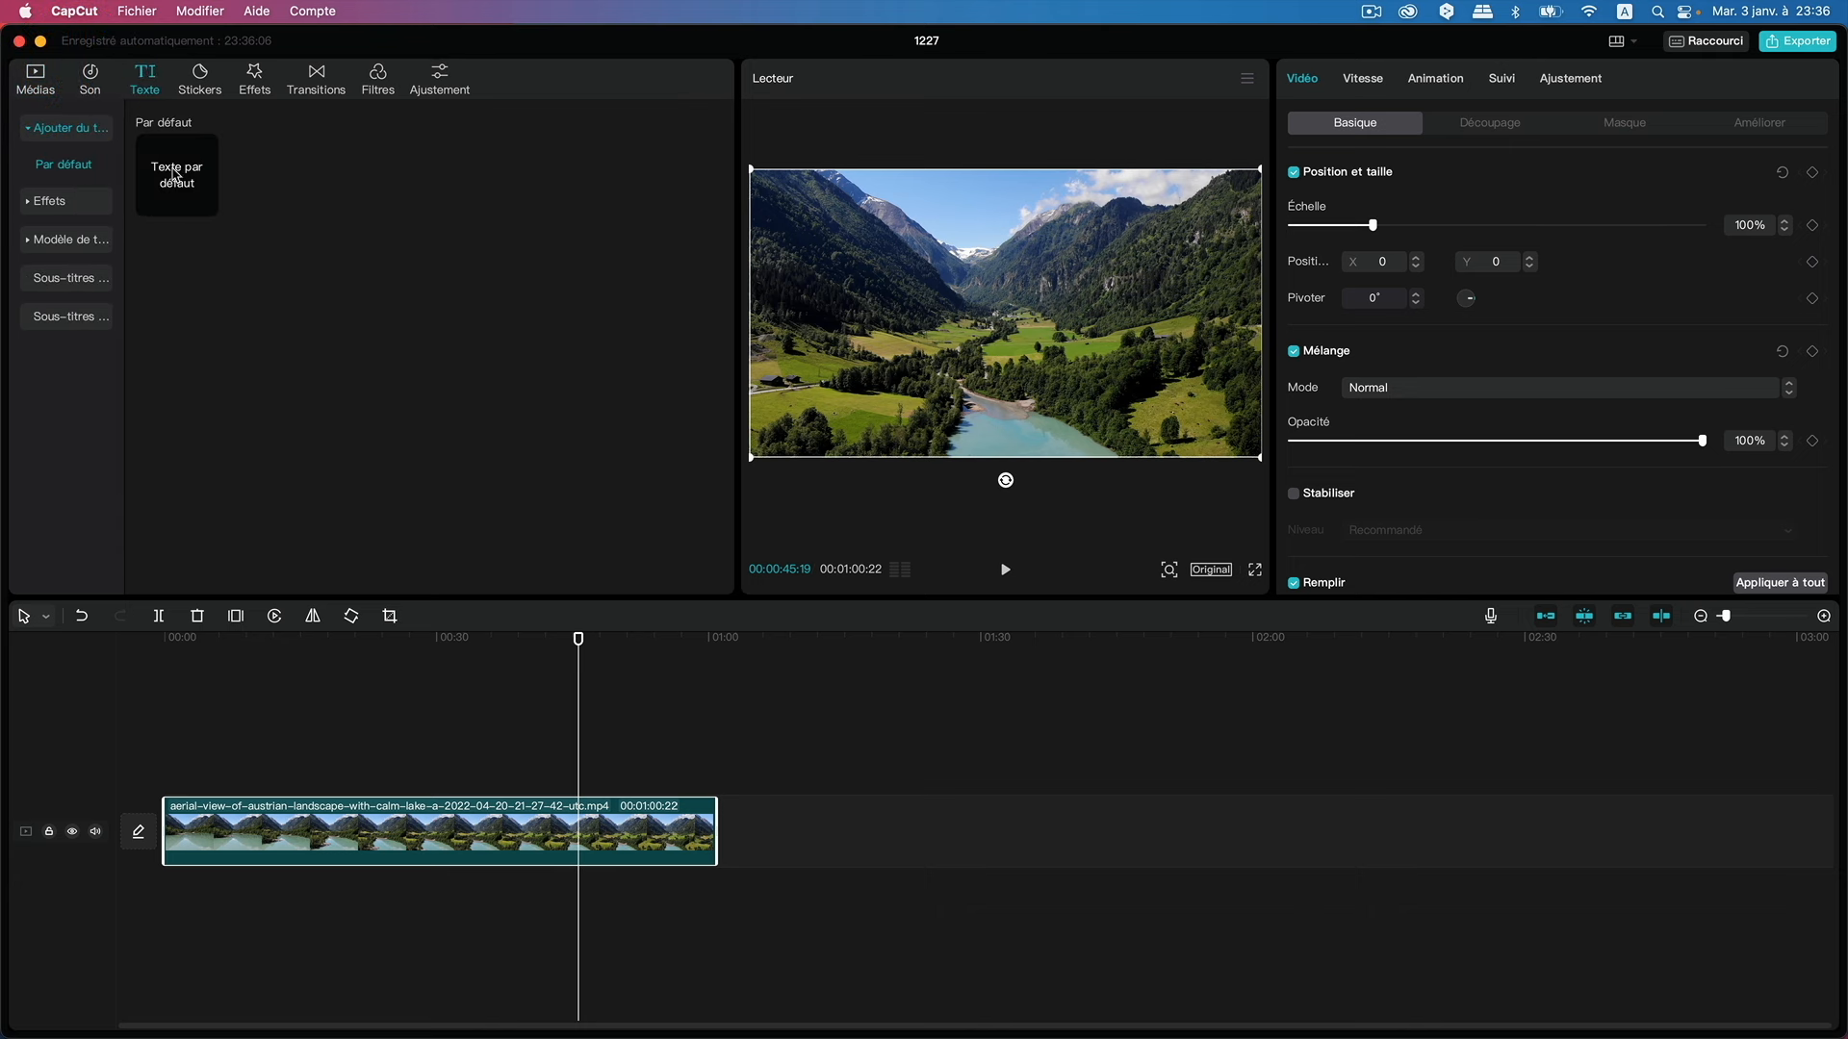
pyautogui.click(202, 197)
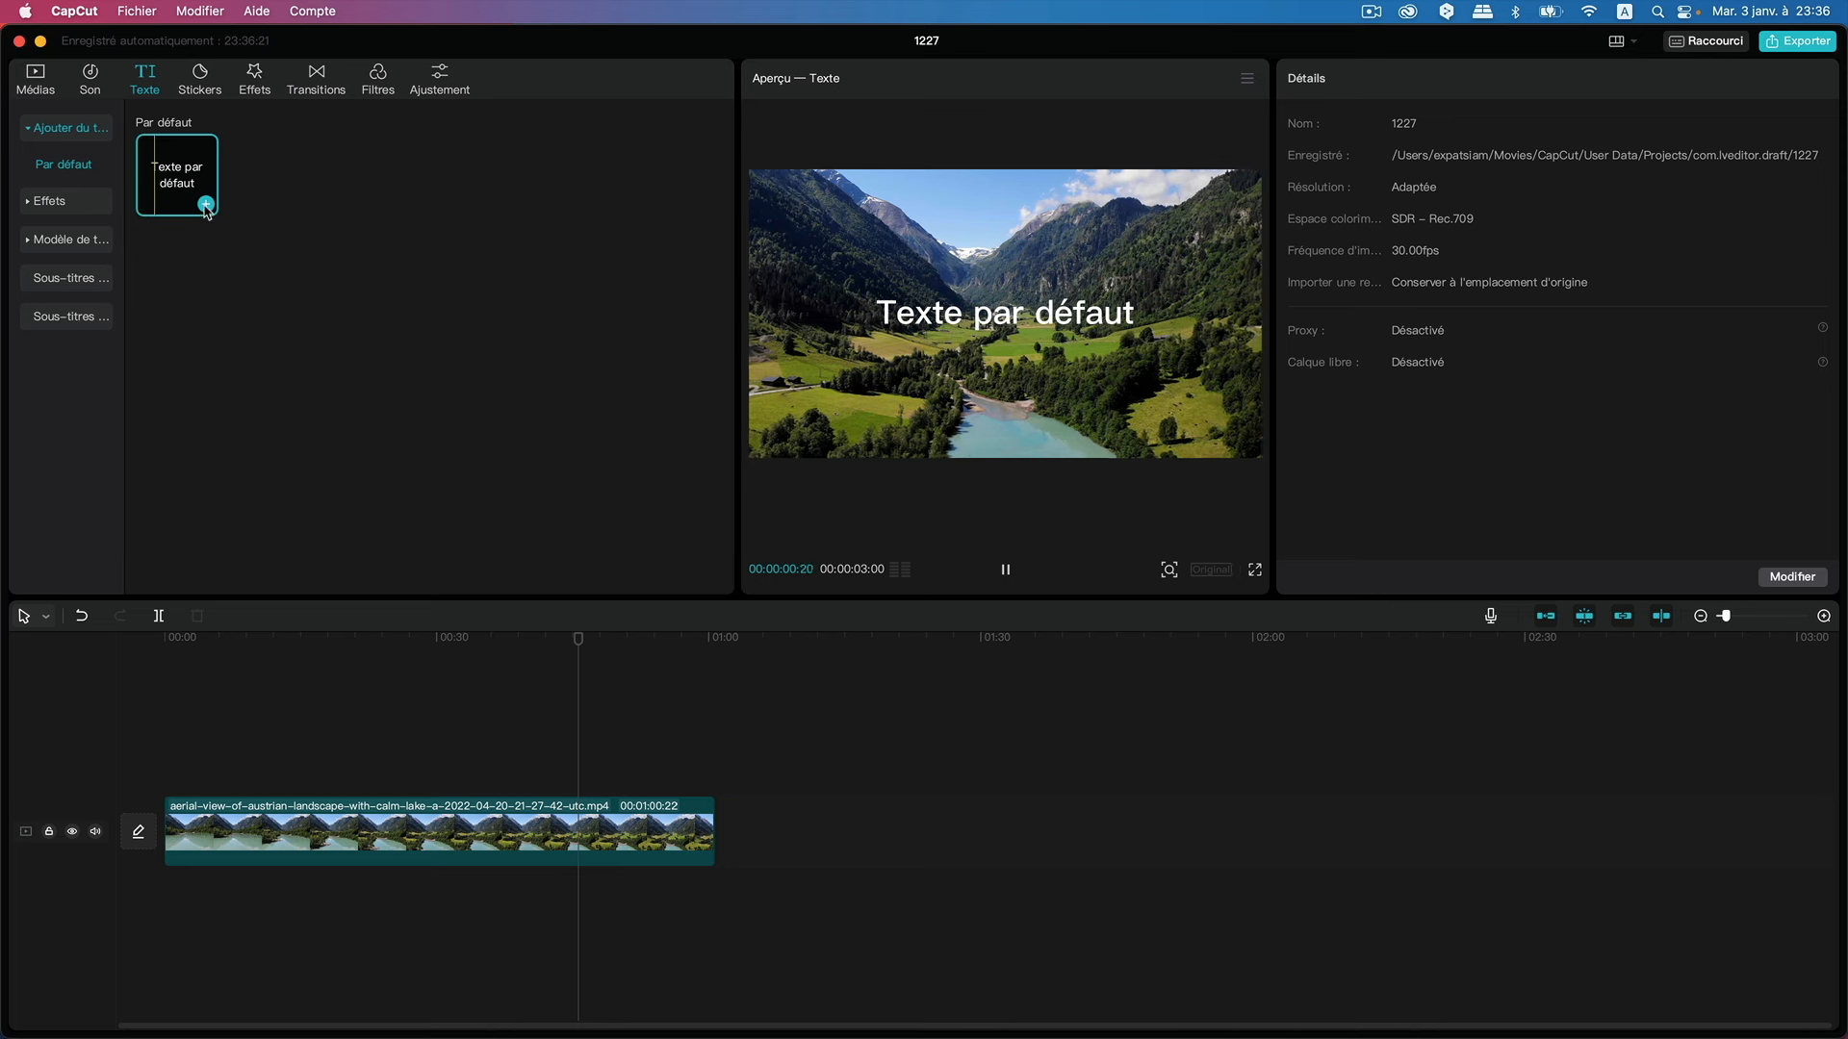
pyautogui.click(207, 204)
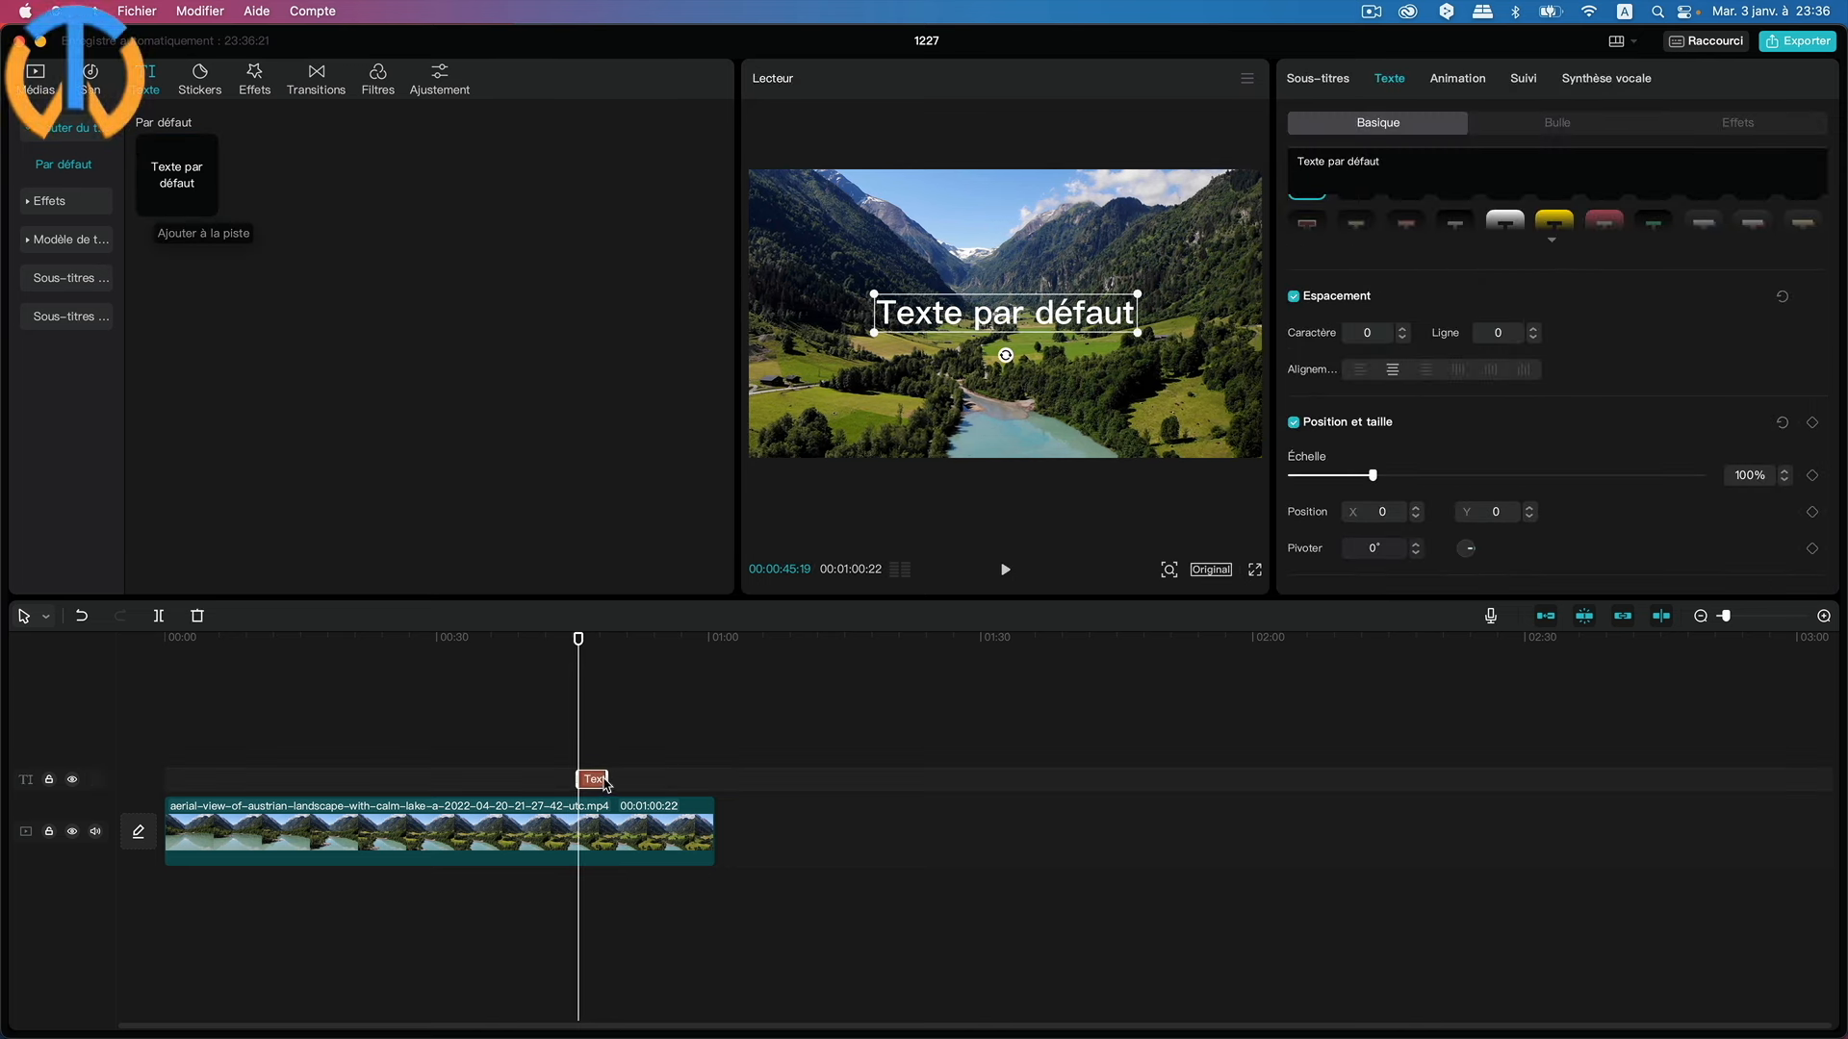
pyautogui.moveTo(607, 782); pyautogui.dragTo(710, 777)
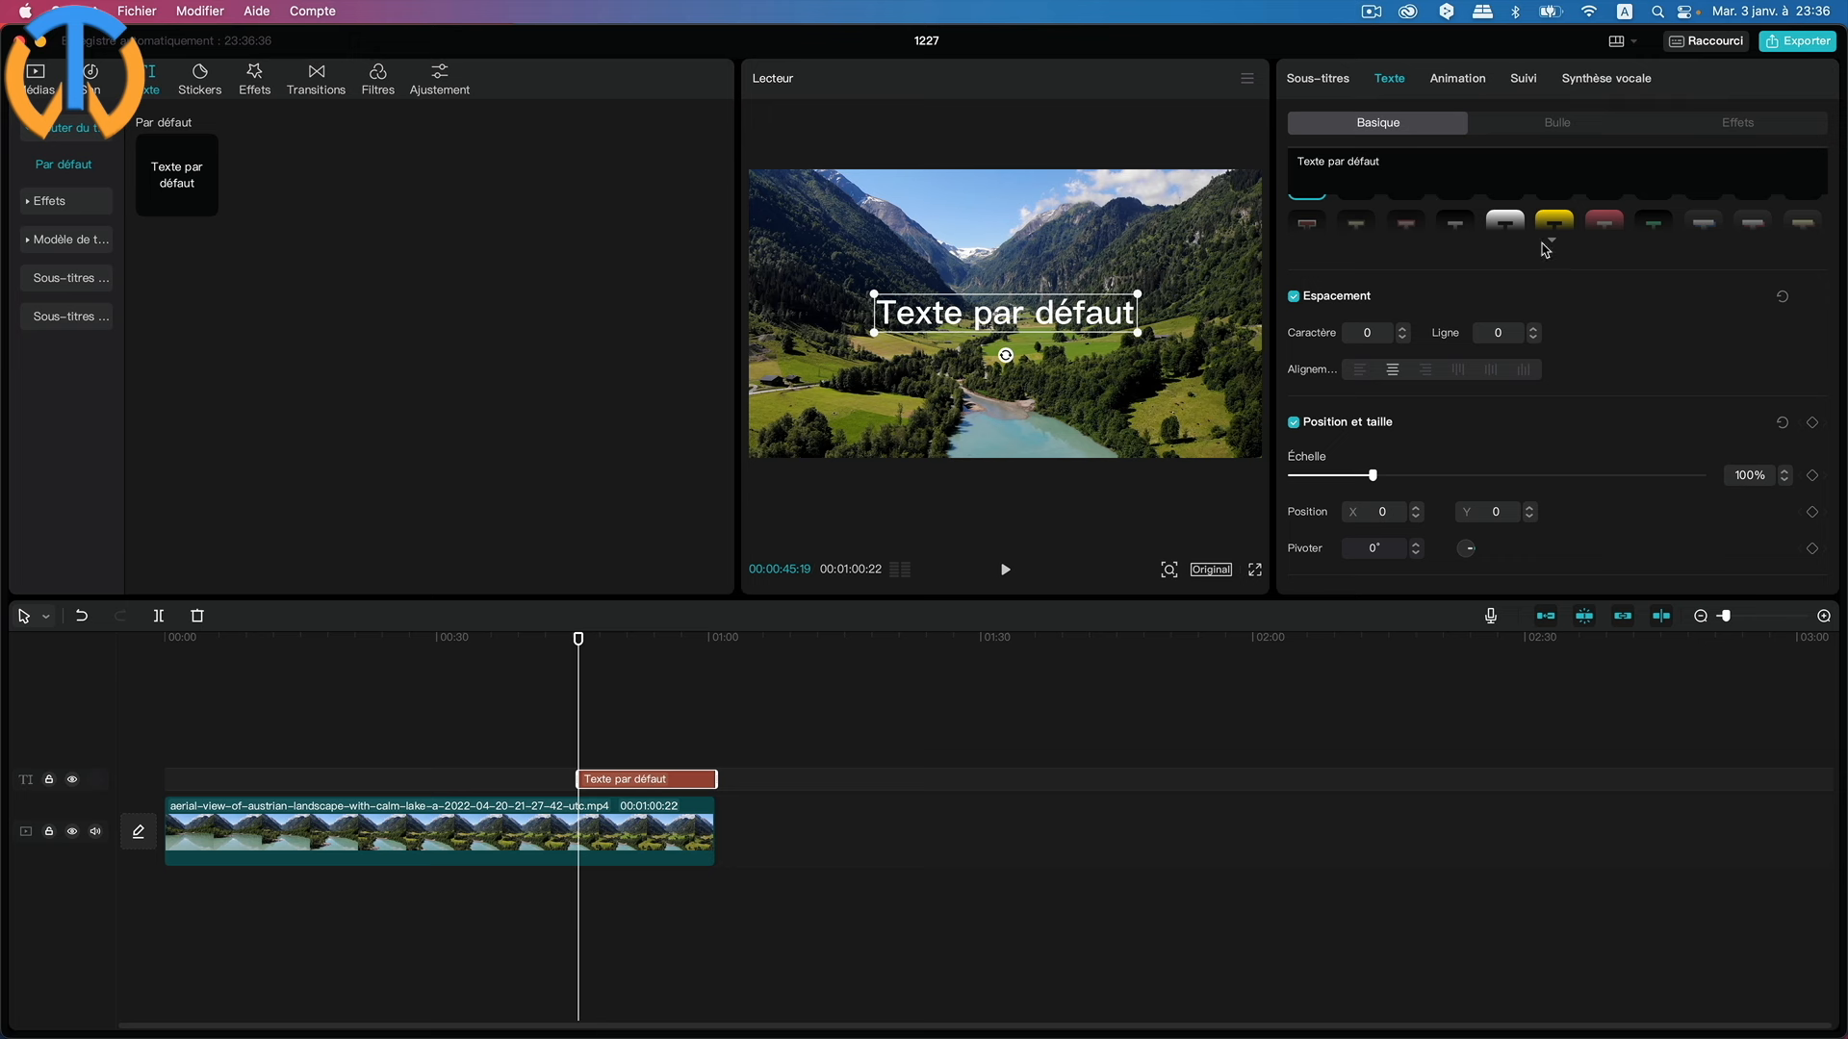
# Delete the placeholder wording "Texte par défaut" from the text clip.
pyautogui.scroll(5, 1460, 180)
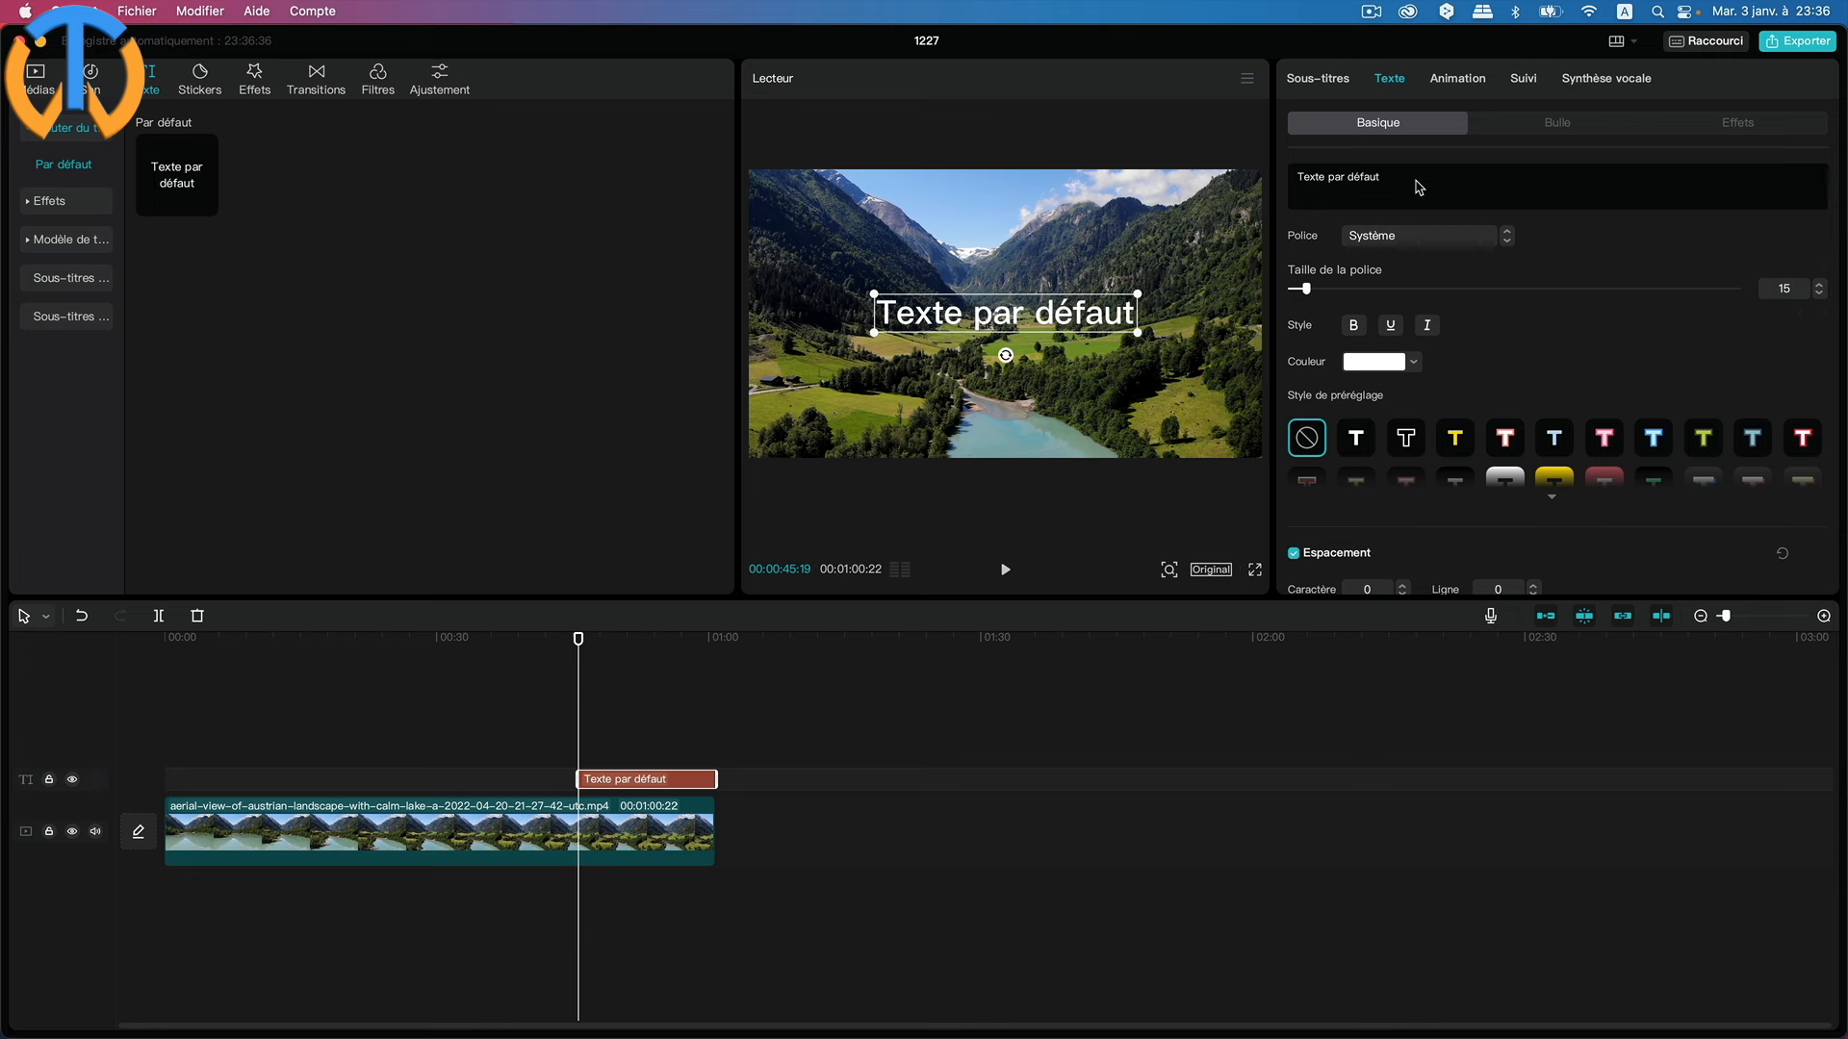
pyautogui.moveTo(1397, 183); pyautogui.dragTo(1280, 182)
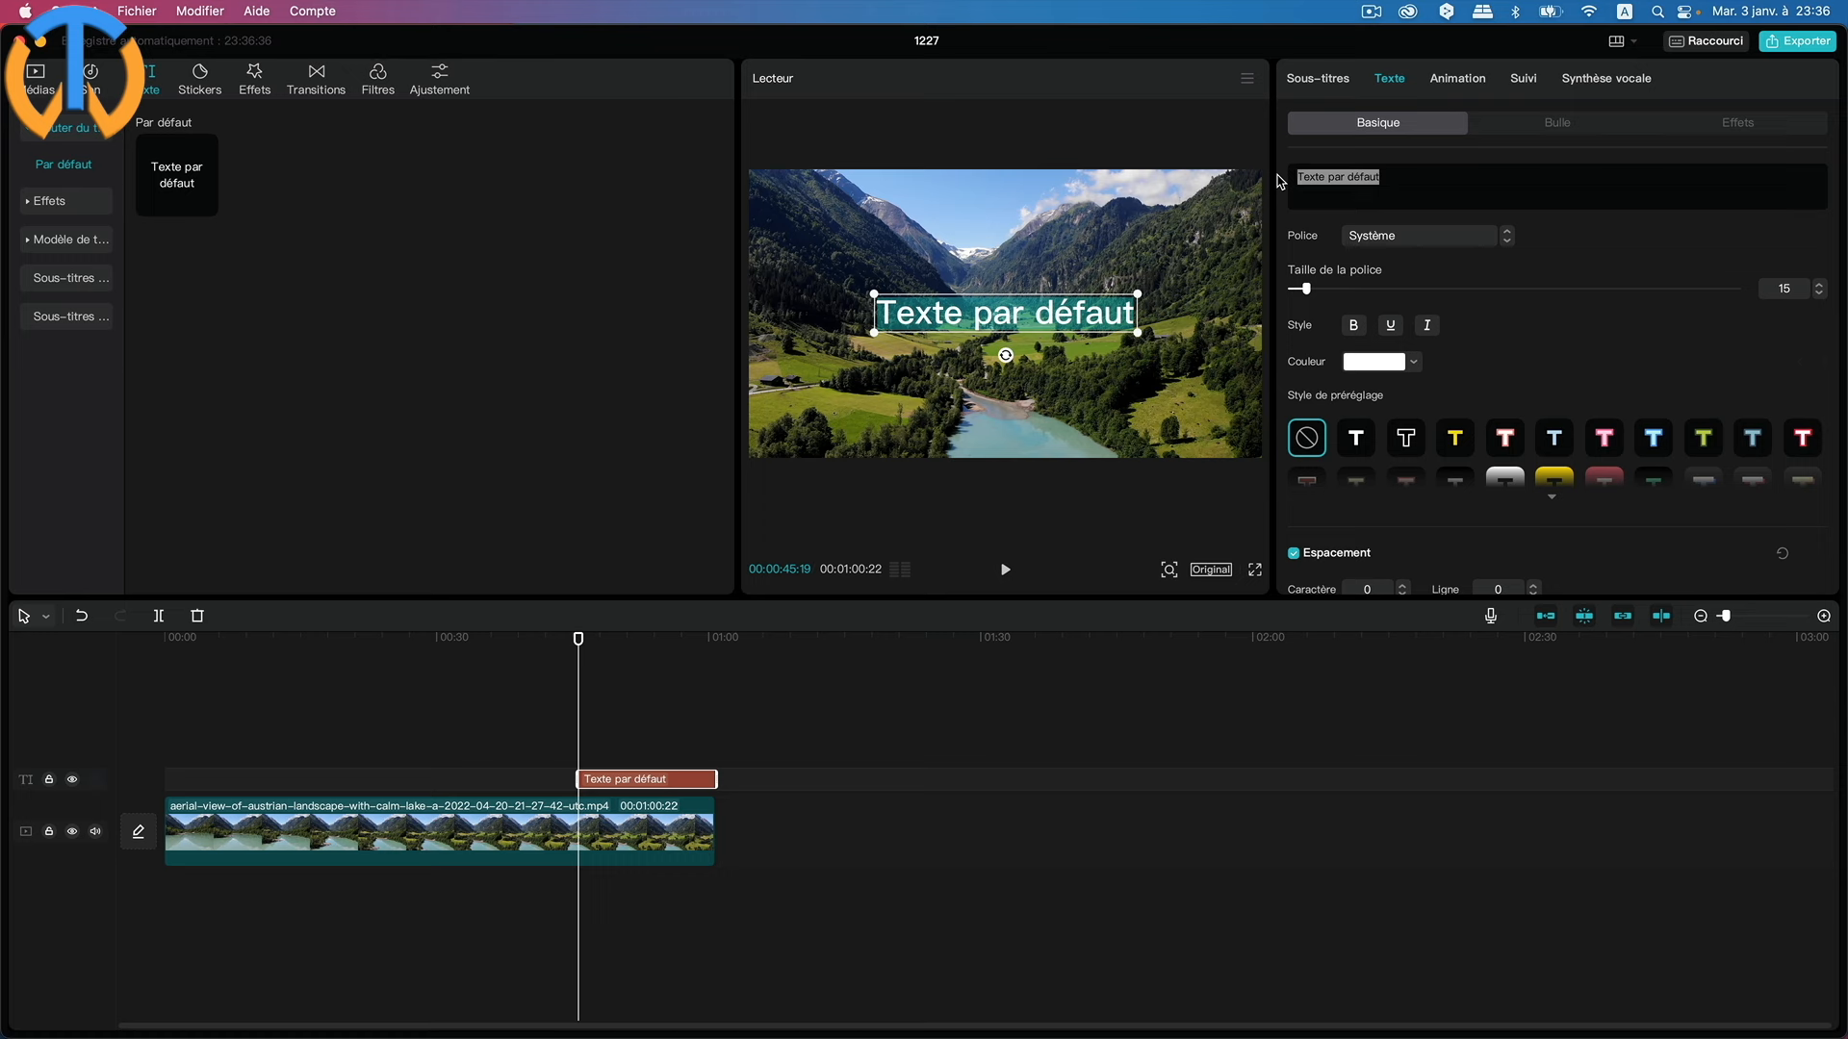
pyautogui.press('BackSpace')
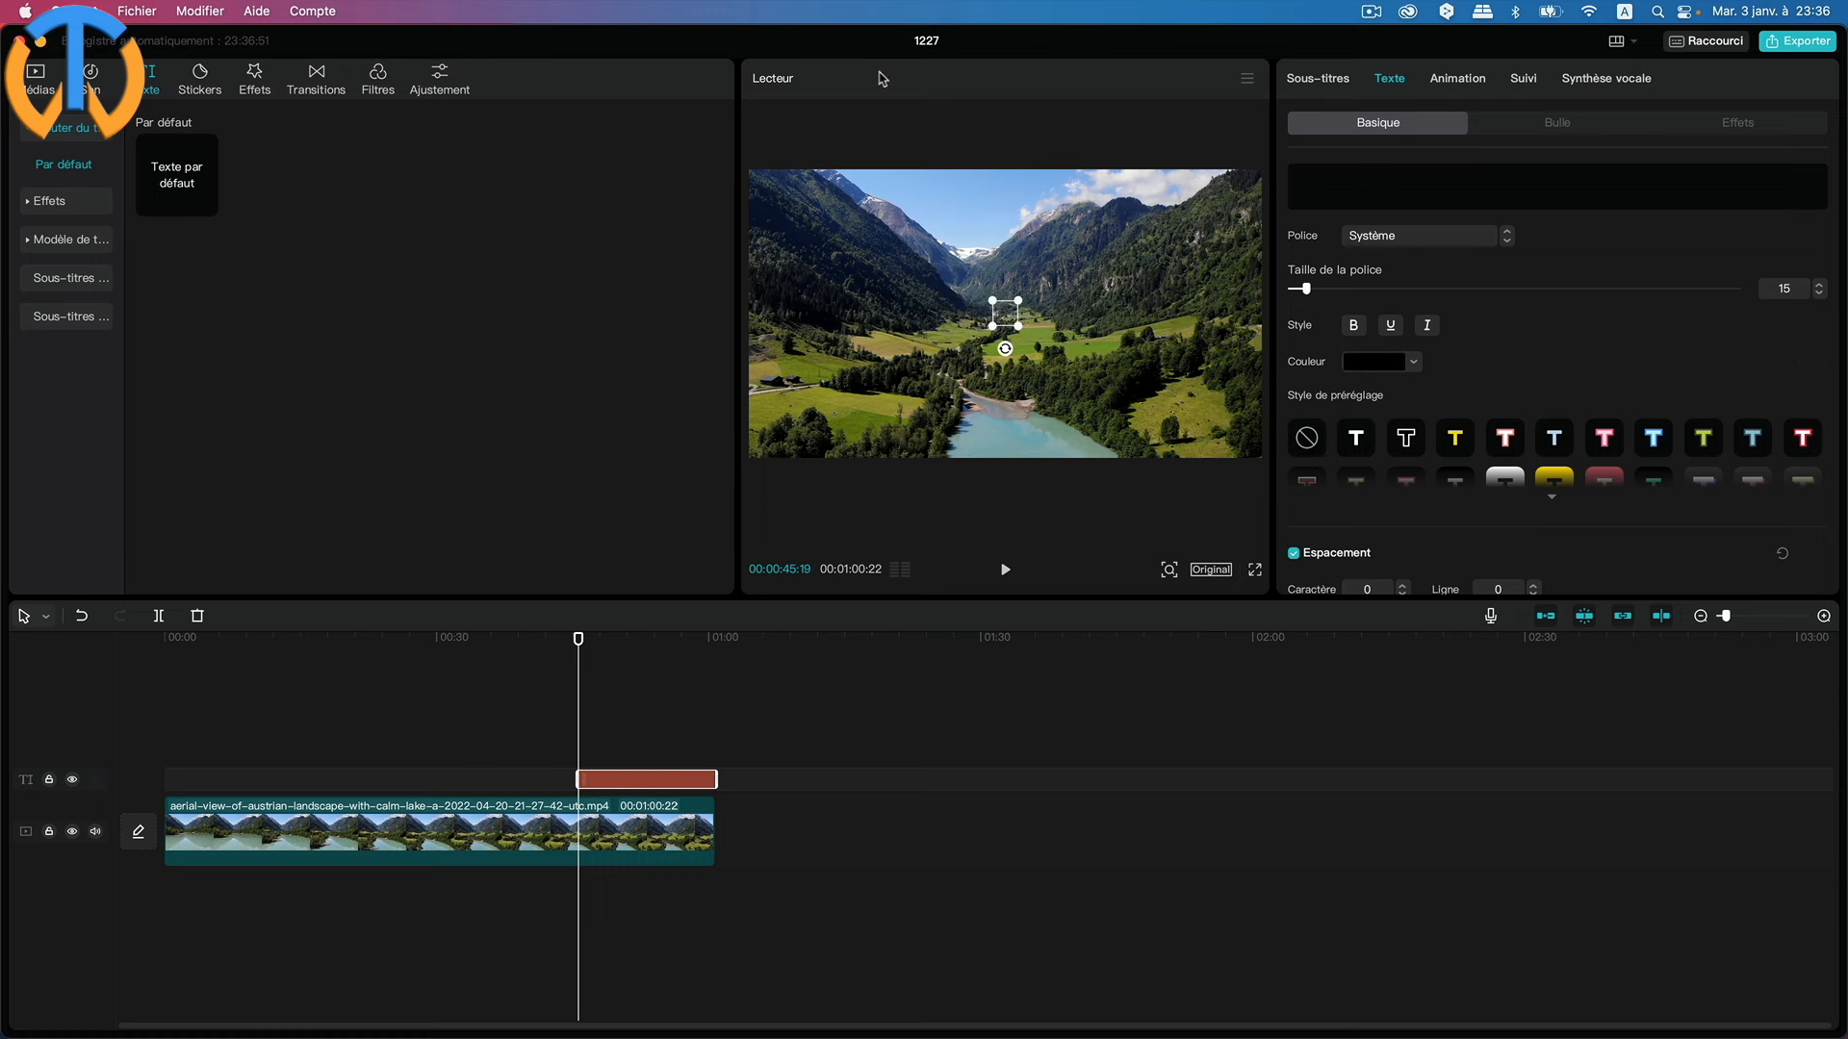
# Switch to the untitled text document behind the editor and copy all of its credits text, from "Sujet :" to "Meilleurs voeux".
pyautogui.moveTo(689, 48); pyautogui.dragTo(698, 109)
pyautogui.click(639, 35)
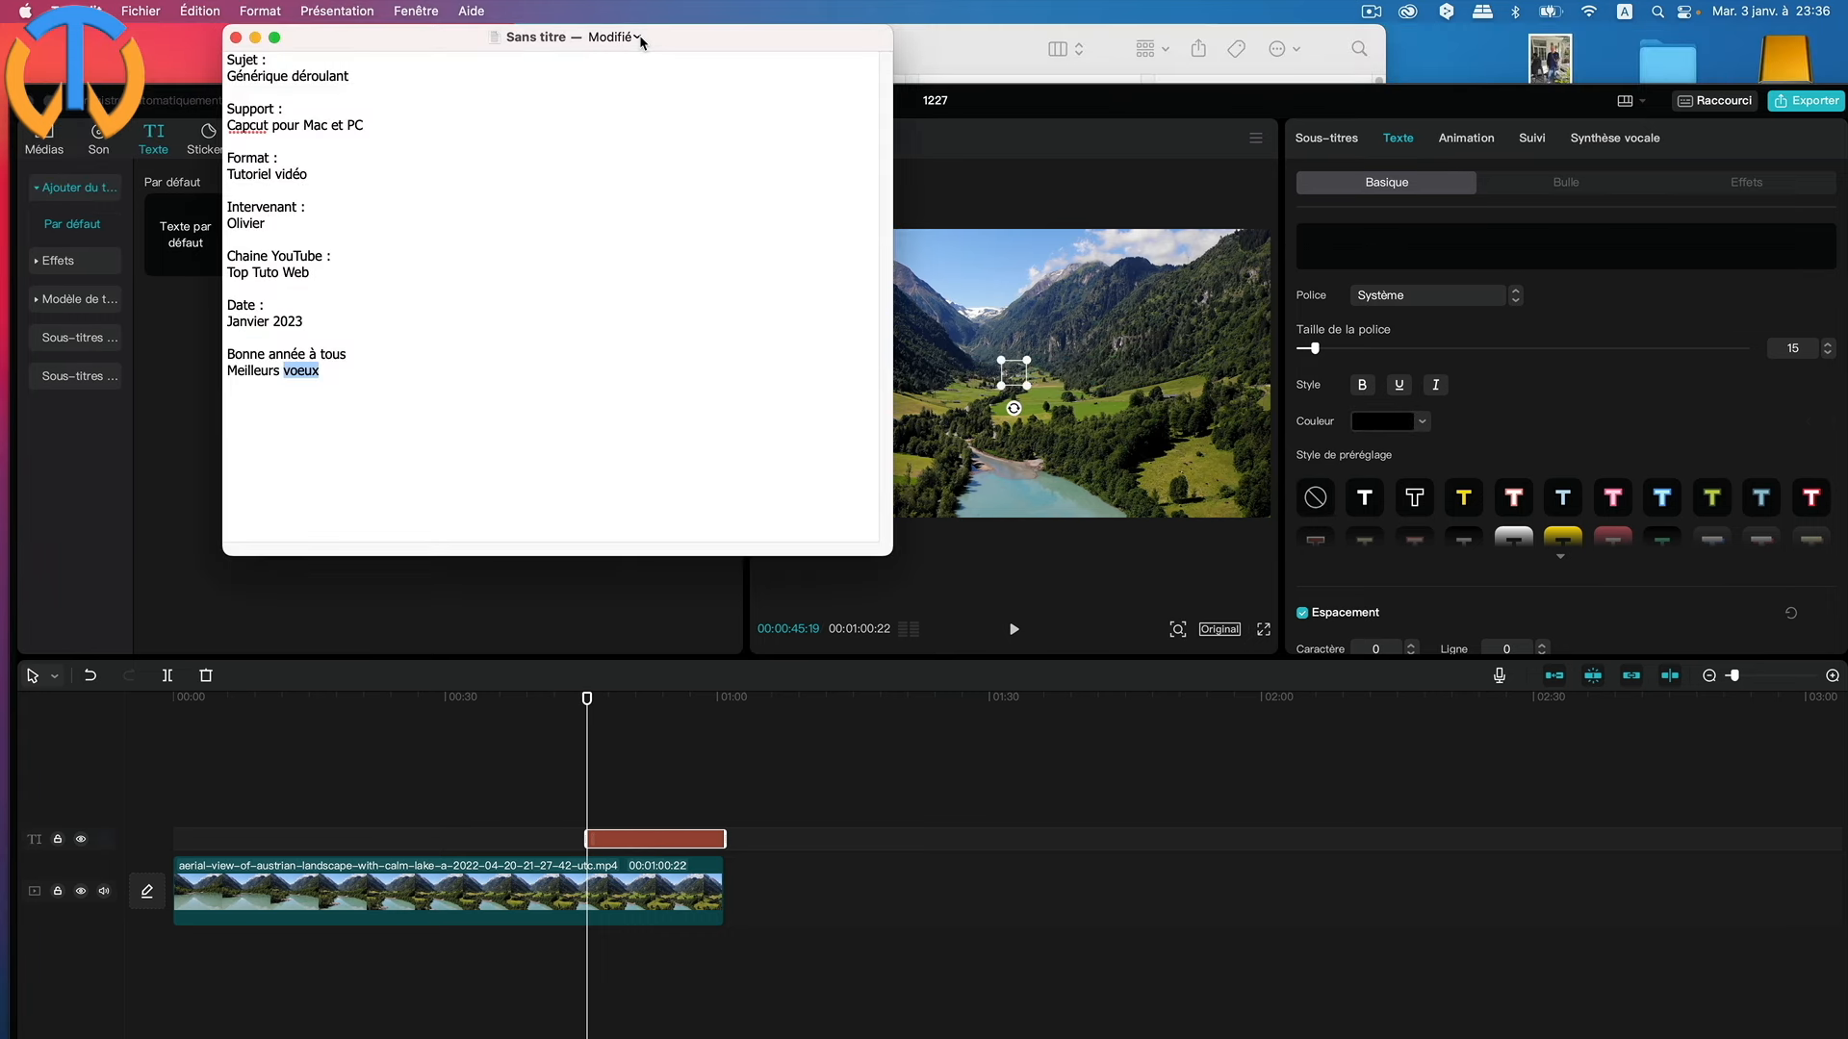
pyautogui.click(390, 378)
pyautogui.moveTo(333, 376); pyautogui.dragTo(213, 60)
pyautogui.click(202, 11)
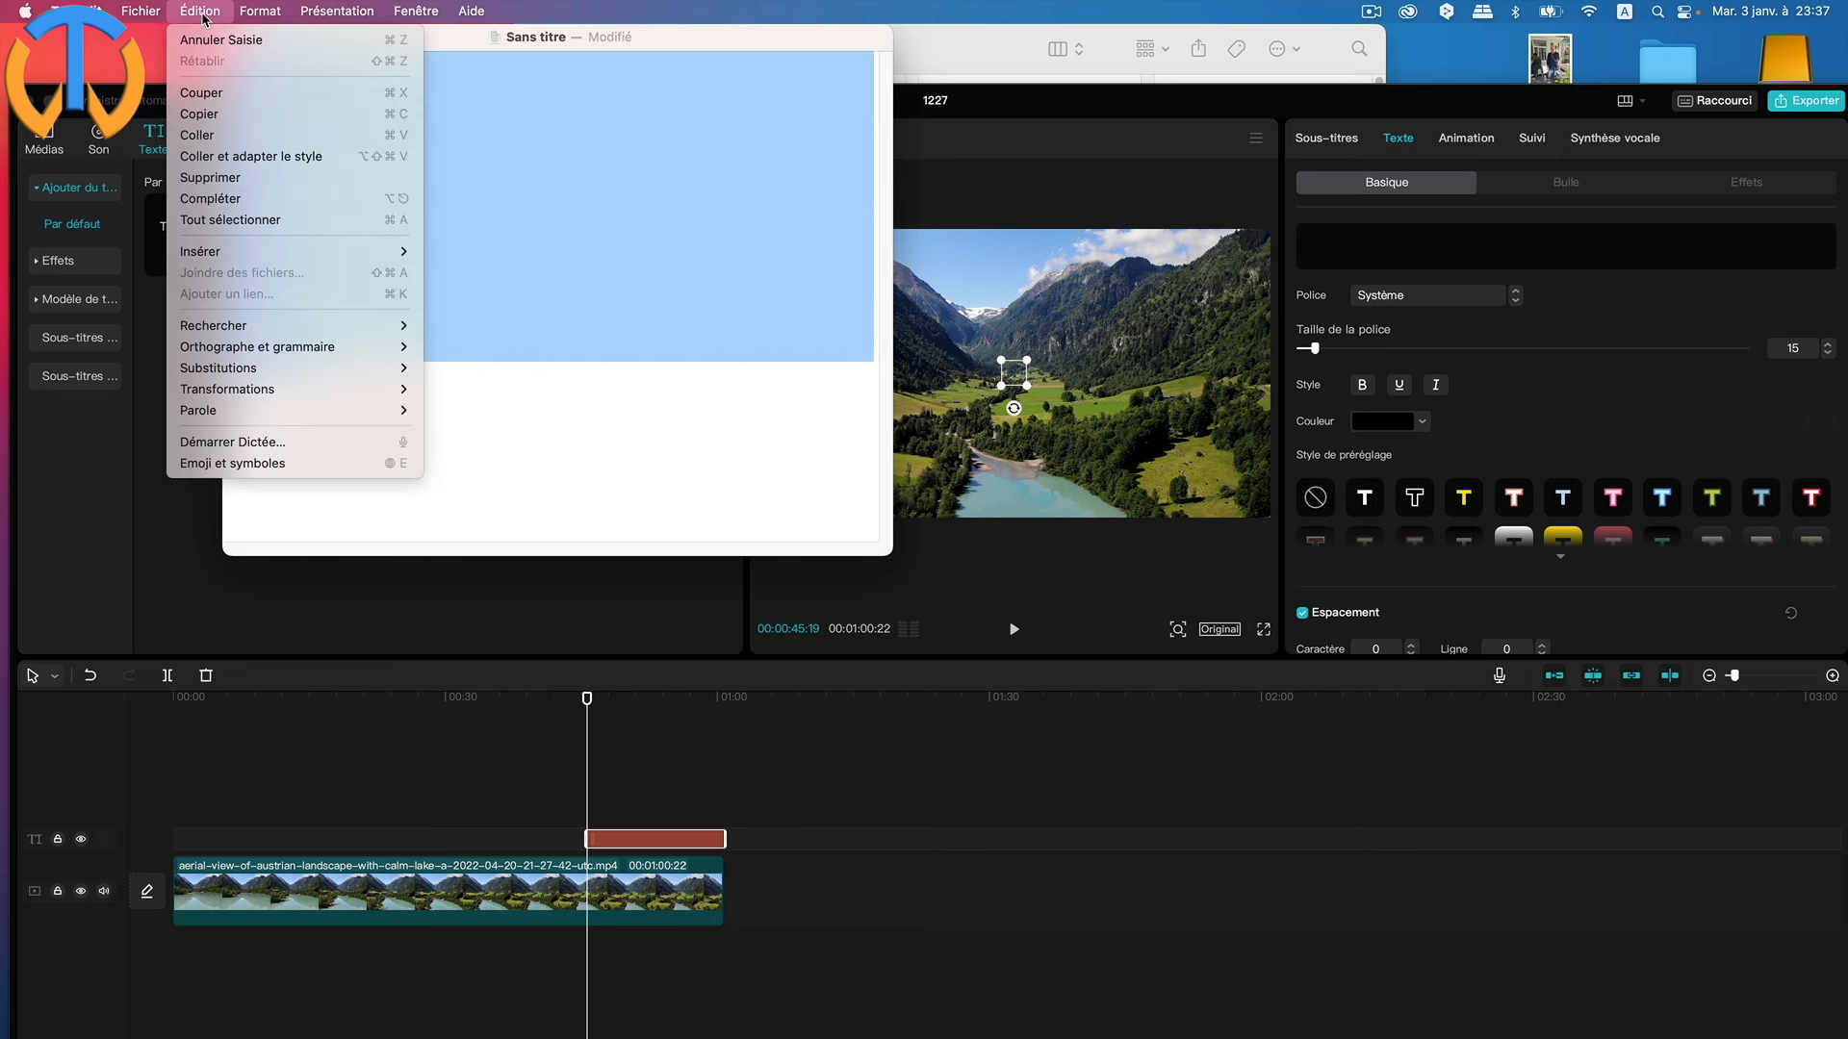
pyautogui.click(206, 113)
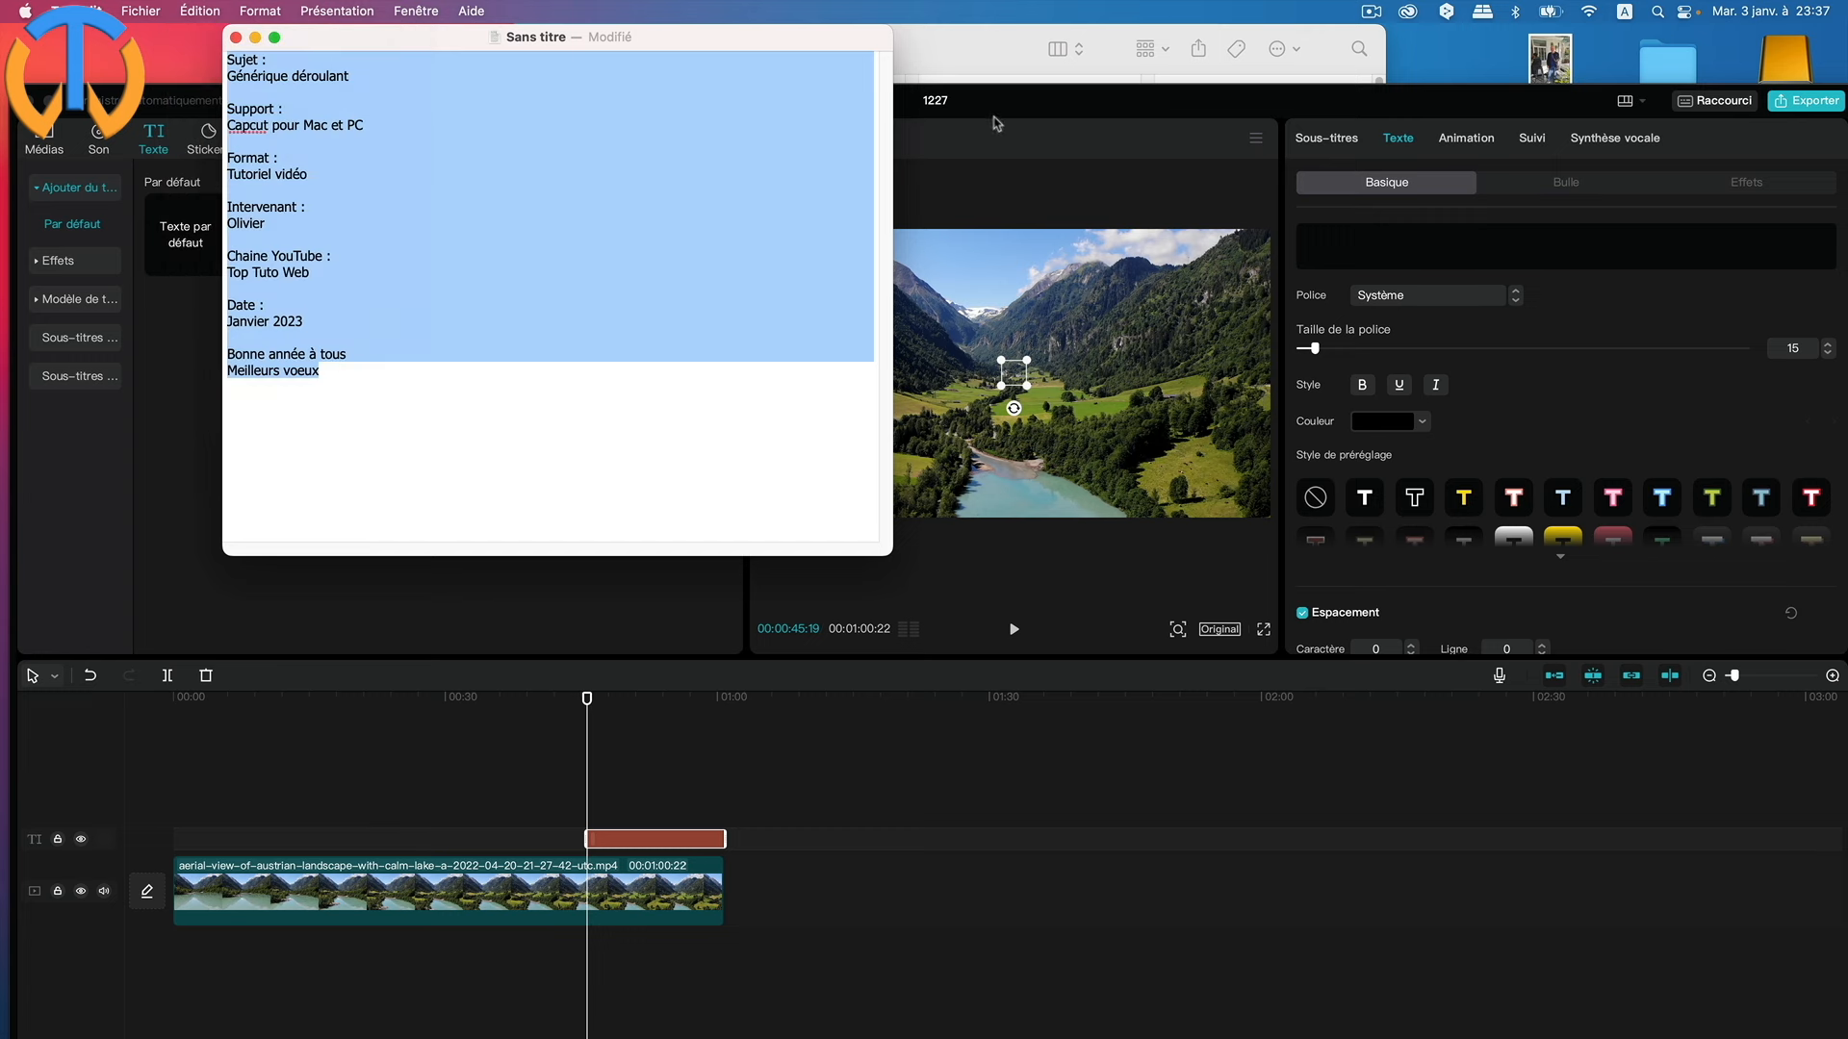
# Switch back to CapCut and paste the copied credits into the empty text clip.
pyautogui.click(1033, 109)
pyautogui.moveTo(1033, 110); pyautogui.dragTo(1024, 50)
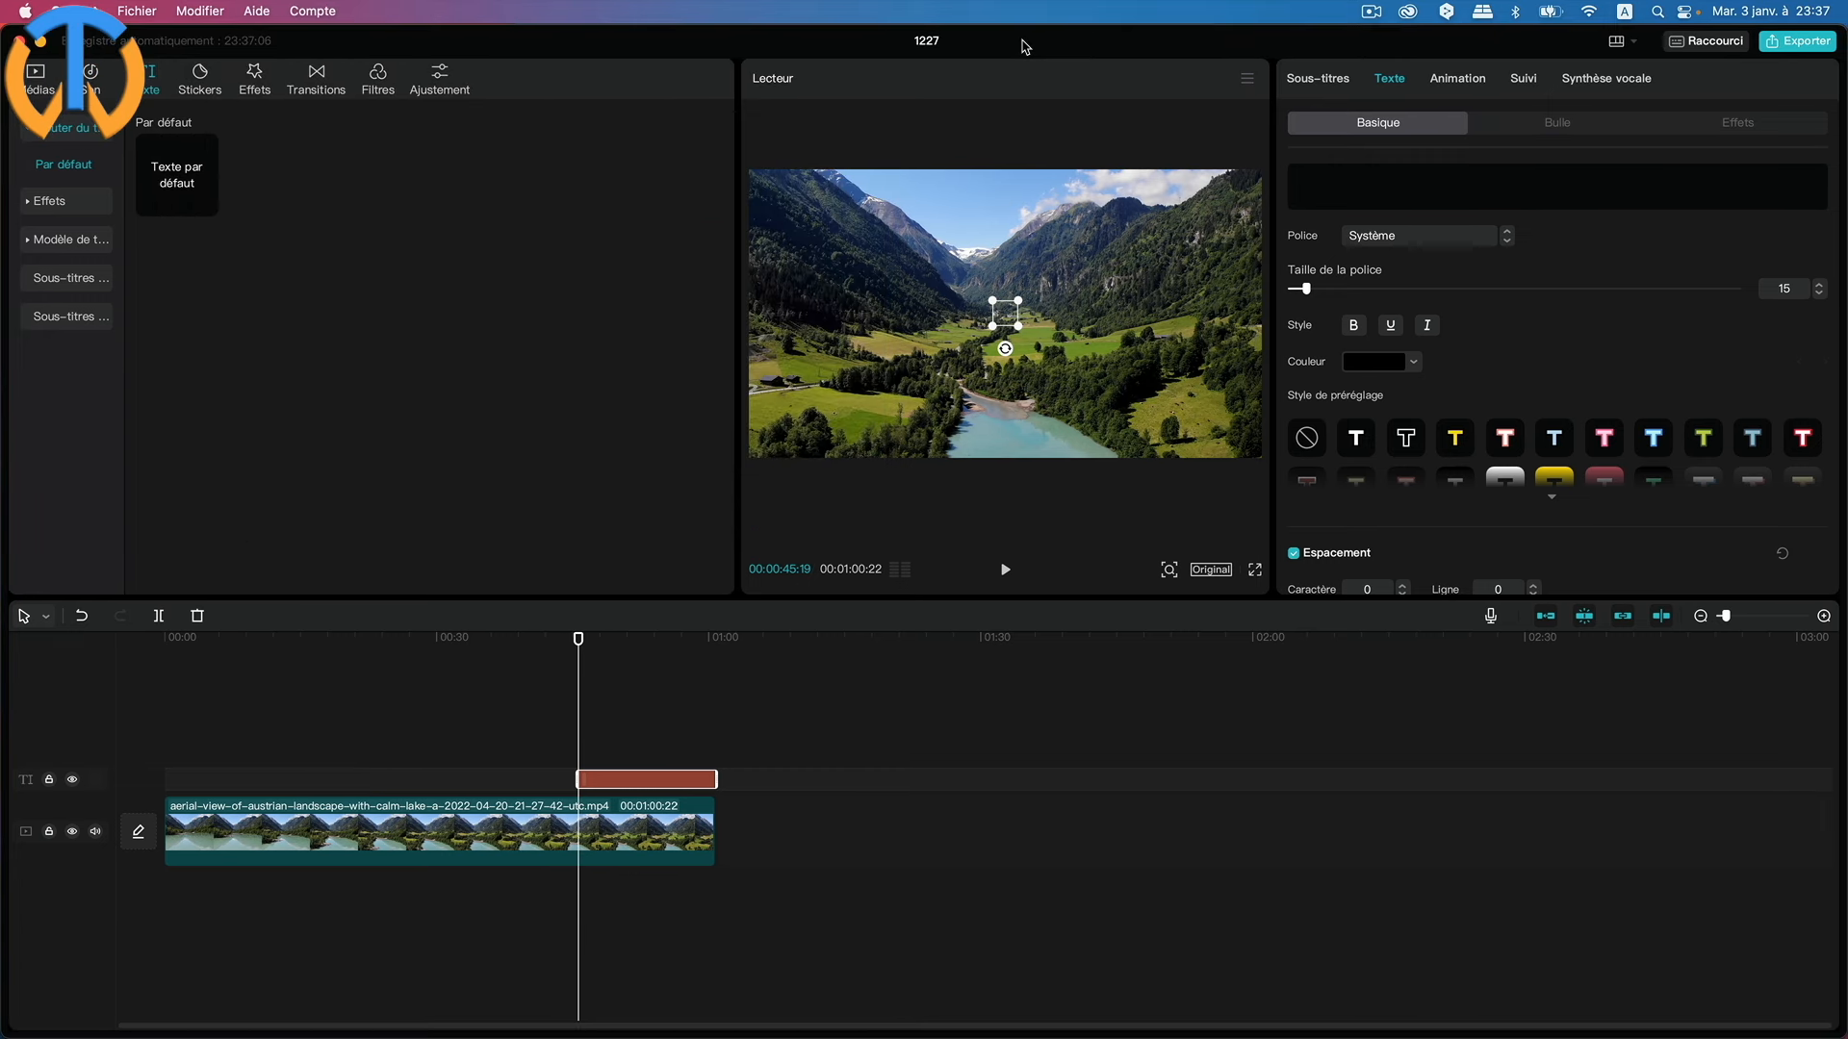
pyautogui.click(1304, 178)
pyautogui.rightClick(1301, 181)
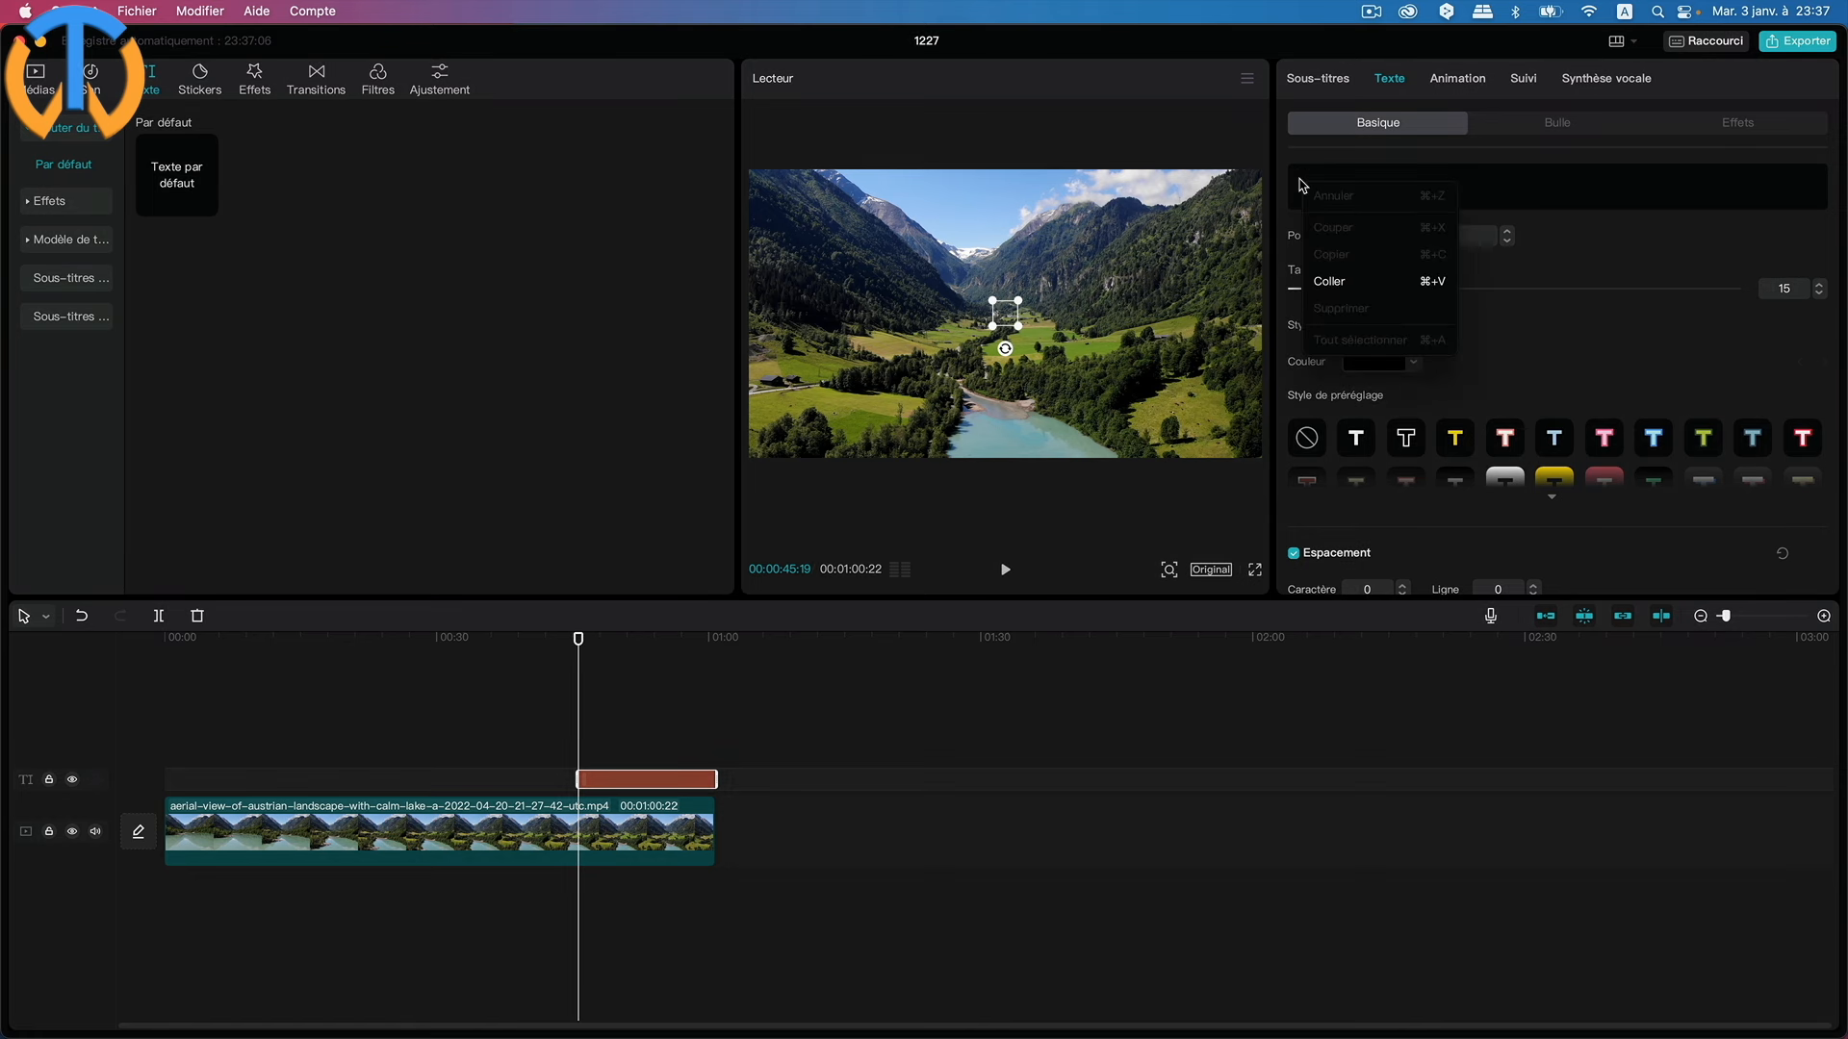
pyautogui.click(1329, 281)
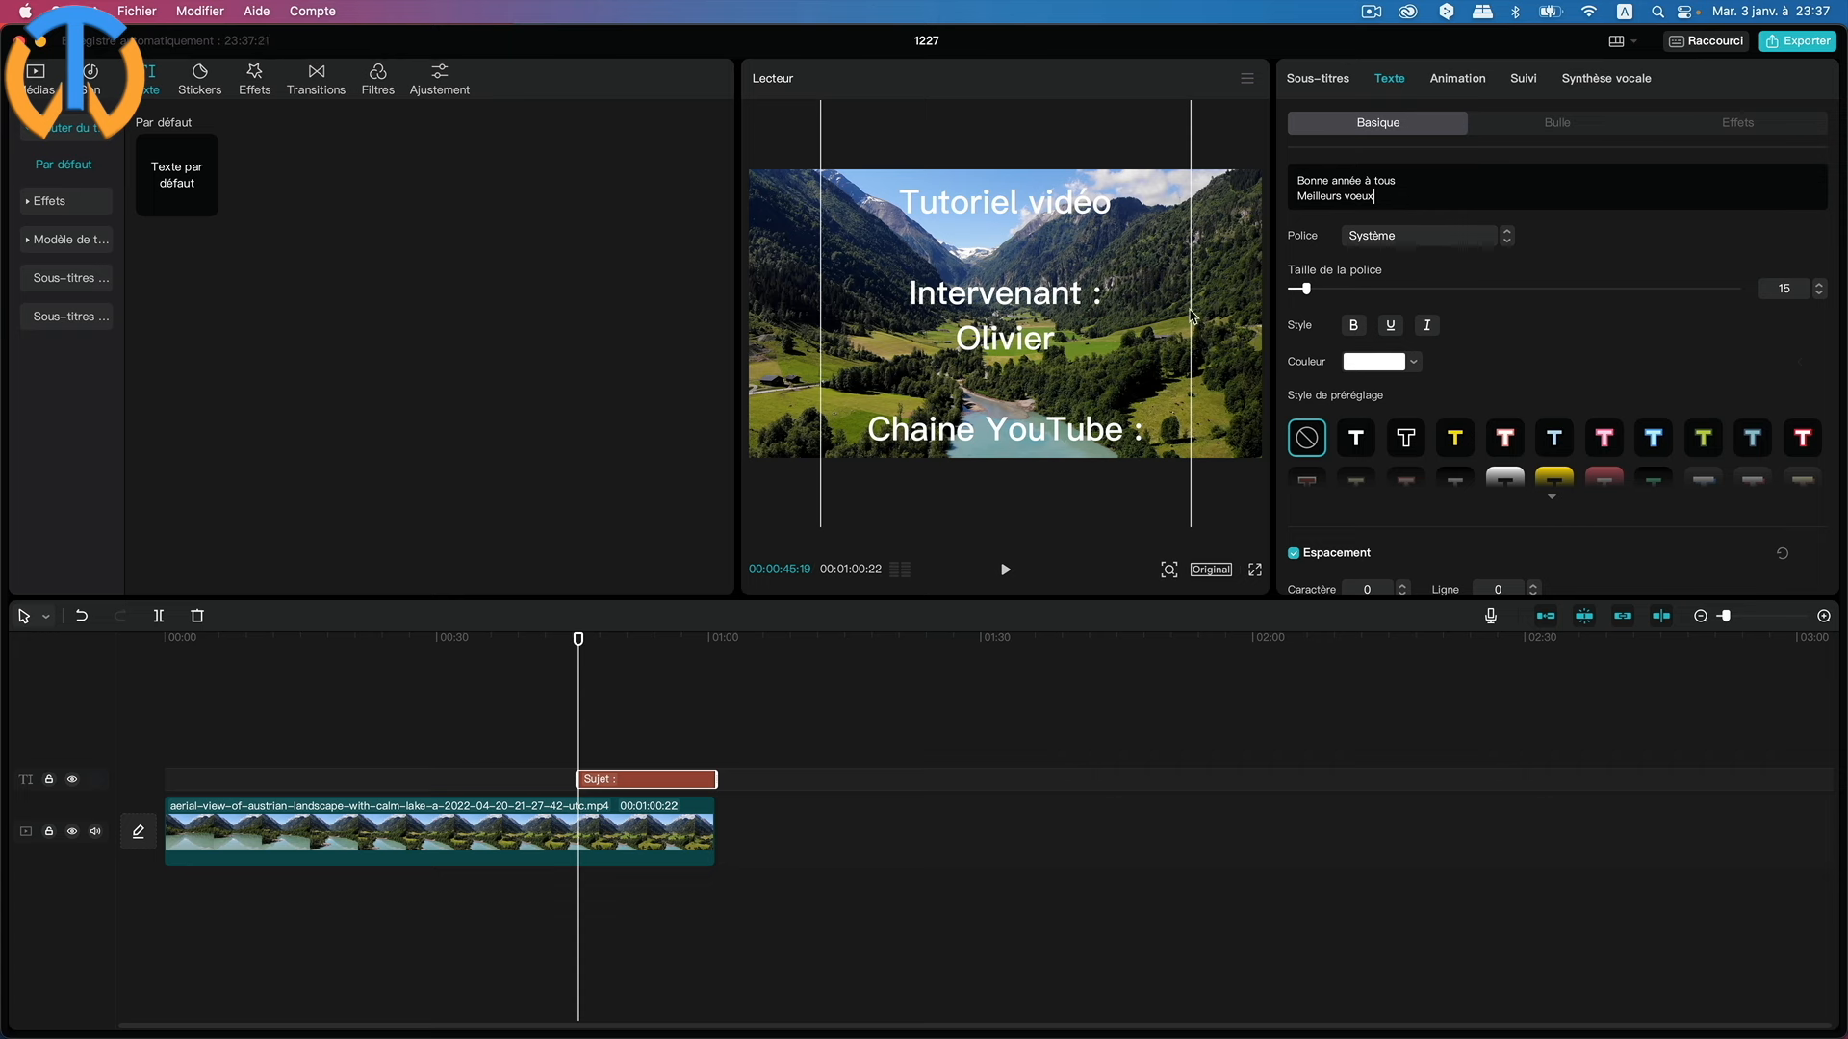
# Set the font size of the credits text to 10.
pyautogui.click(1817, 297)
pyautogui.click(1817, 297)
pyautogui.click(1817, 296)
pyautogui.click(1817, 297)
pyautogui.click(1817, 296)
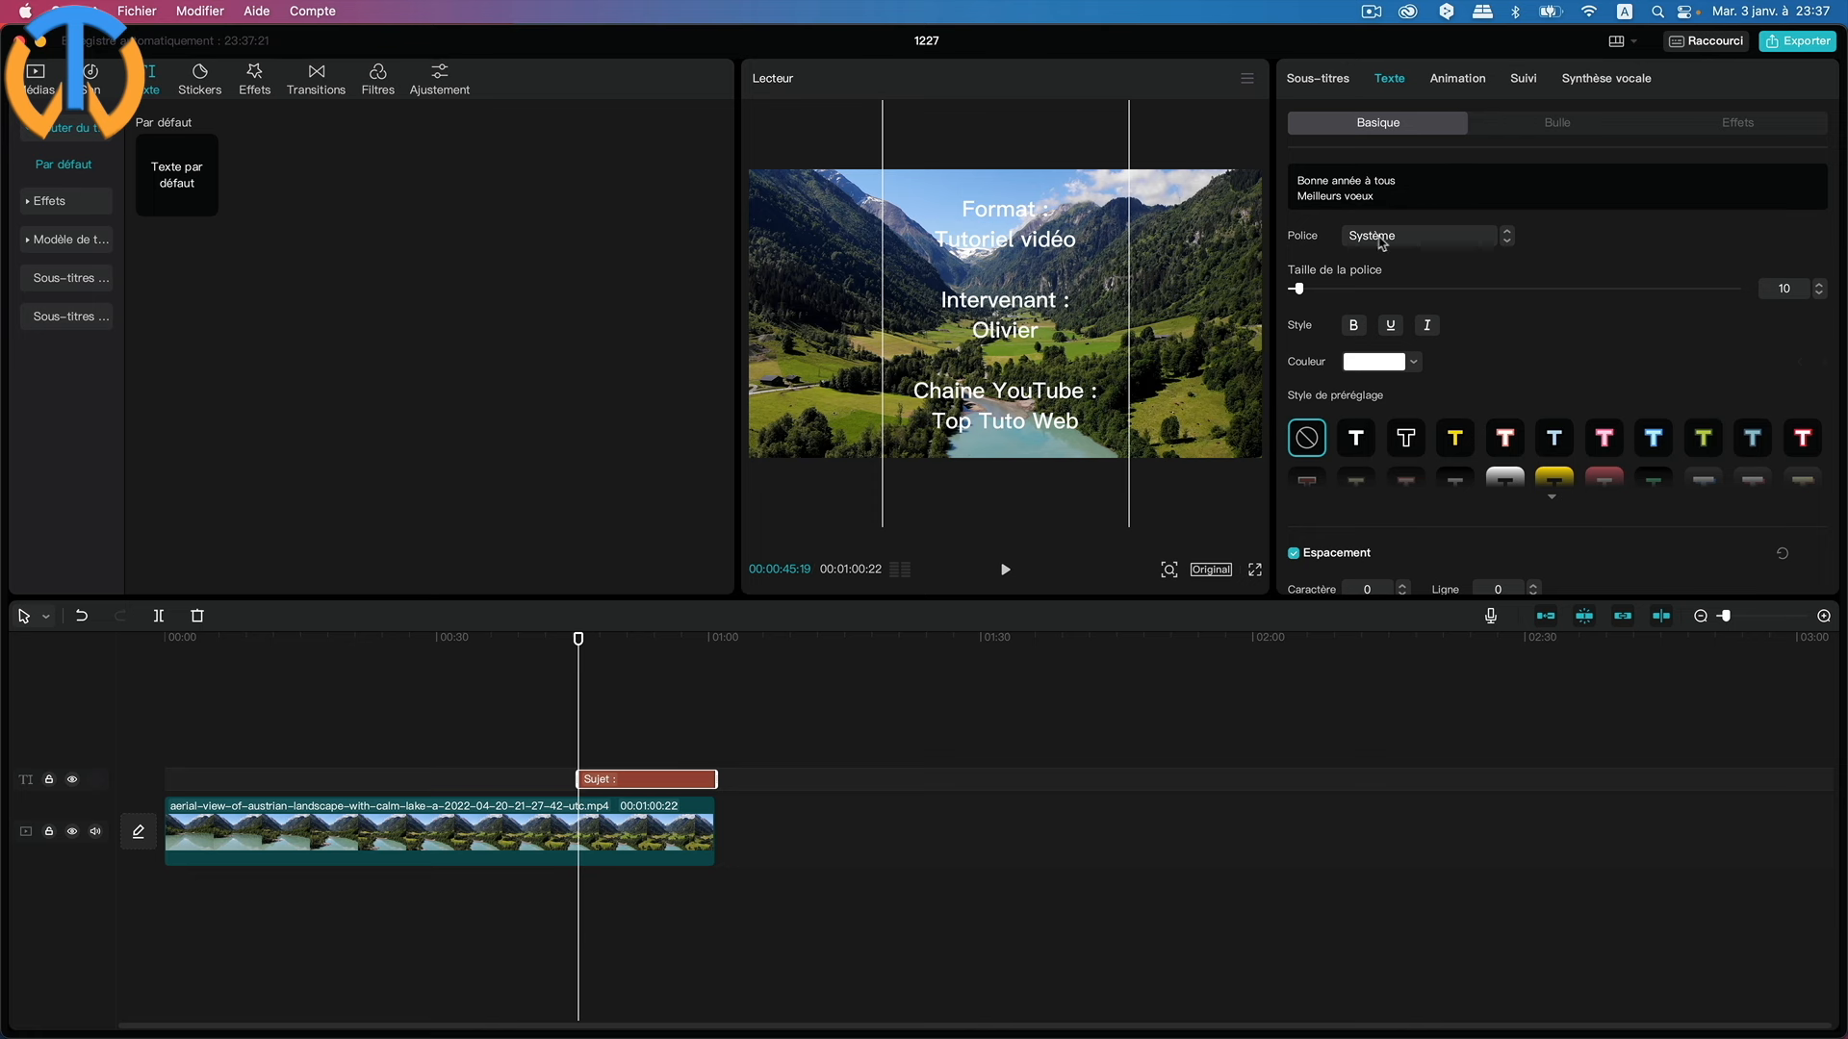
# Try the Dasar font on the credits text and restore the Système font.
pyautogui.click(1447, 242)
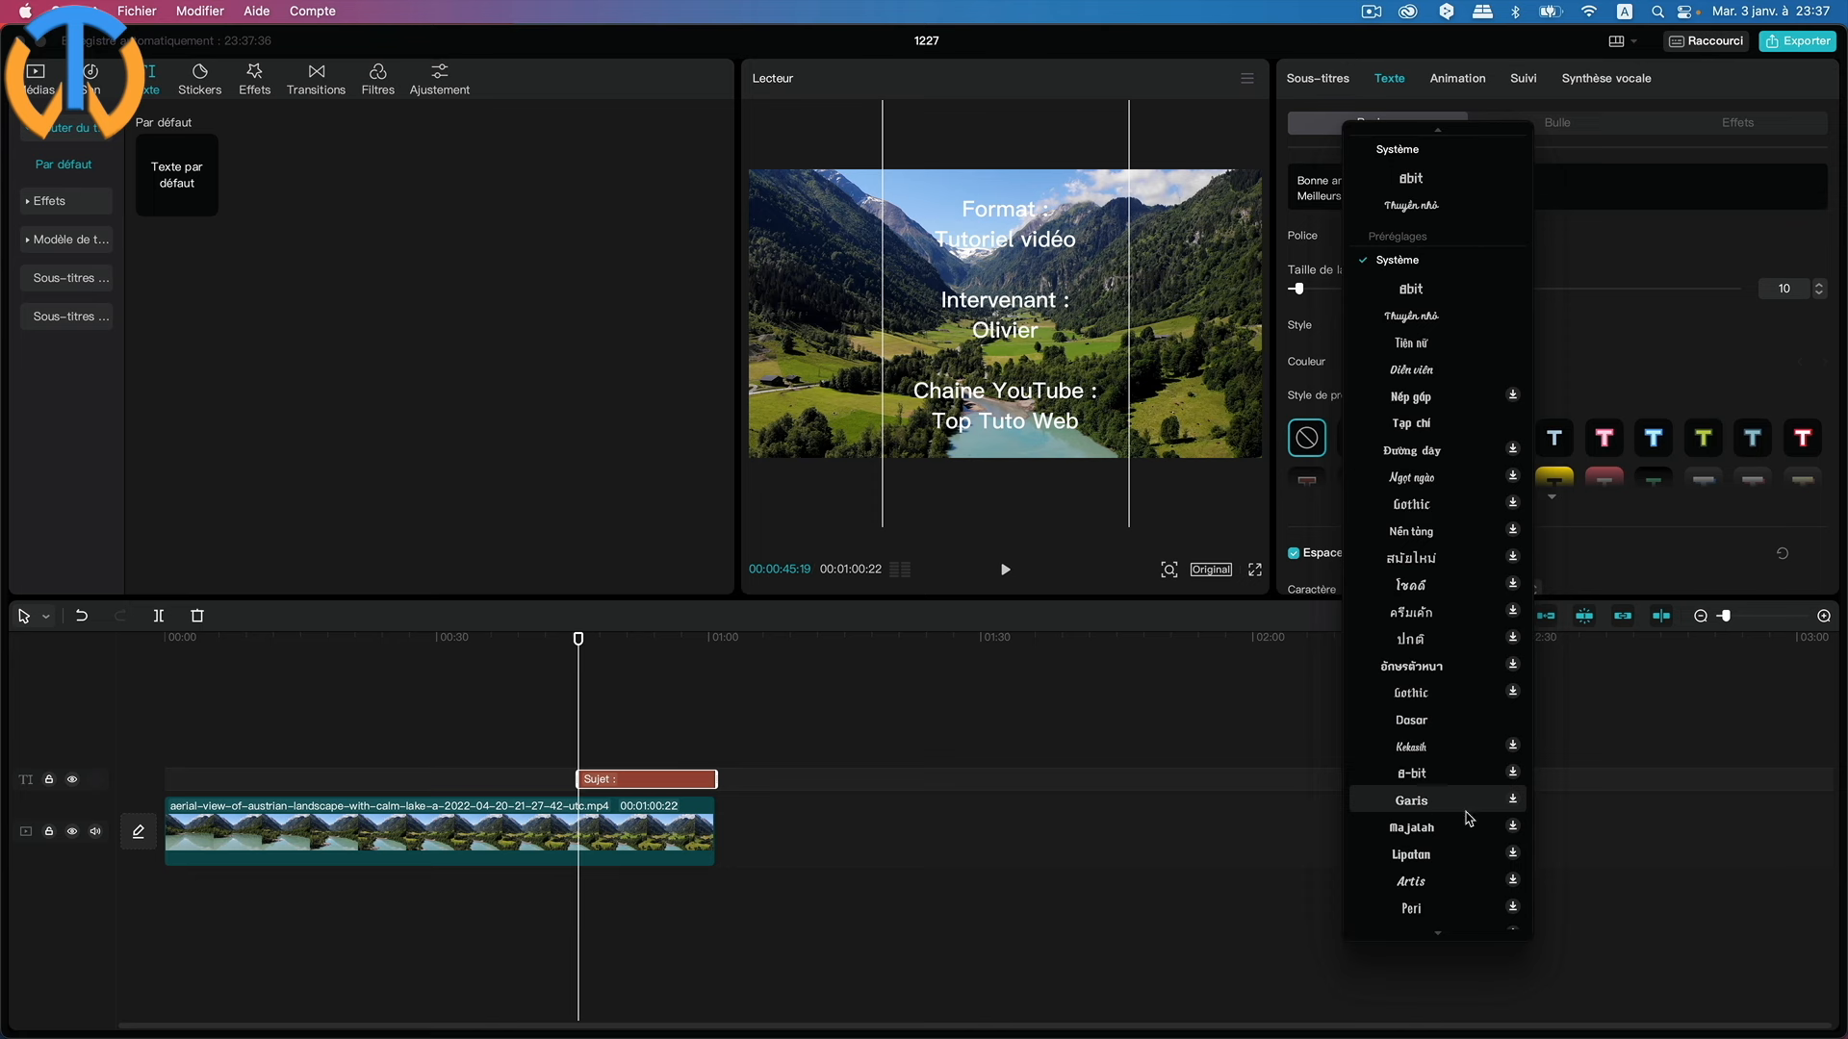
pyautogui.click(1512, 801)
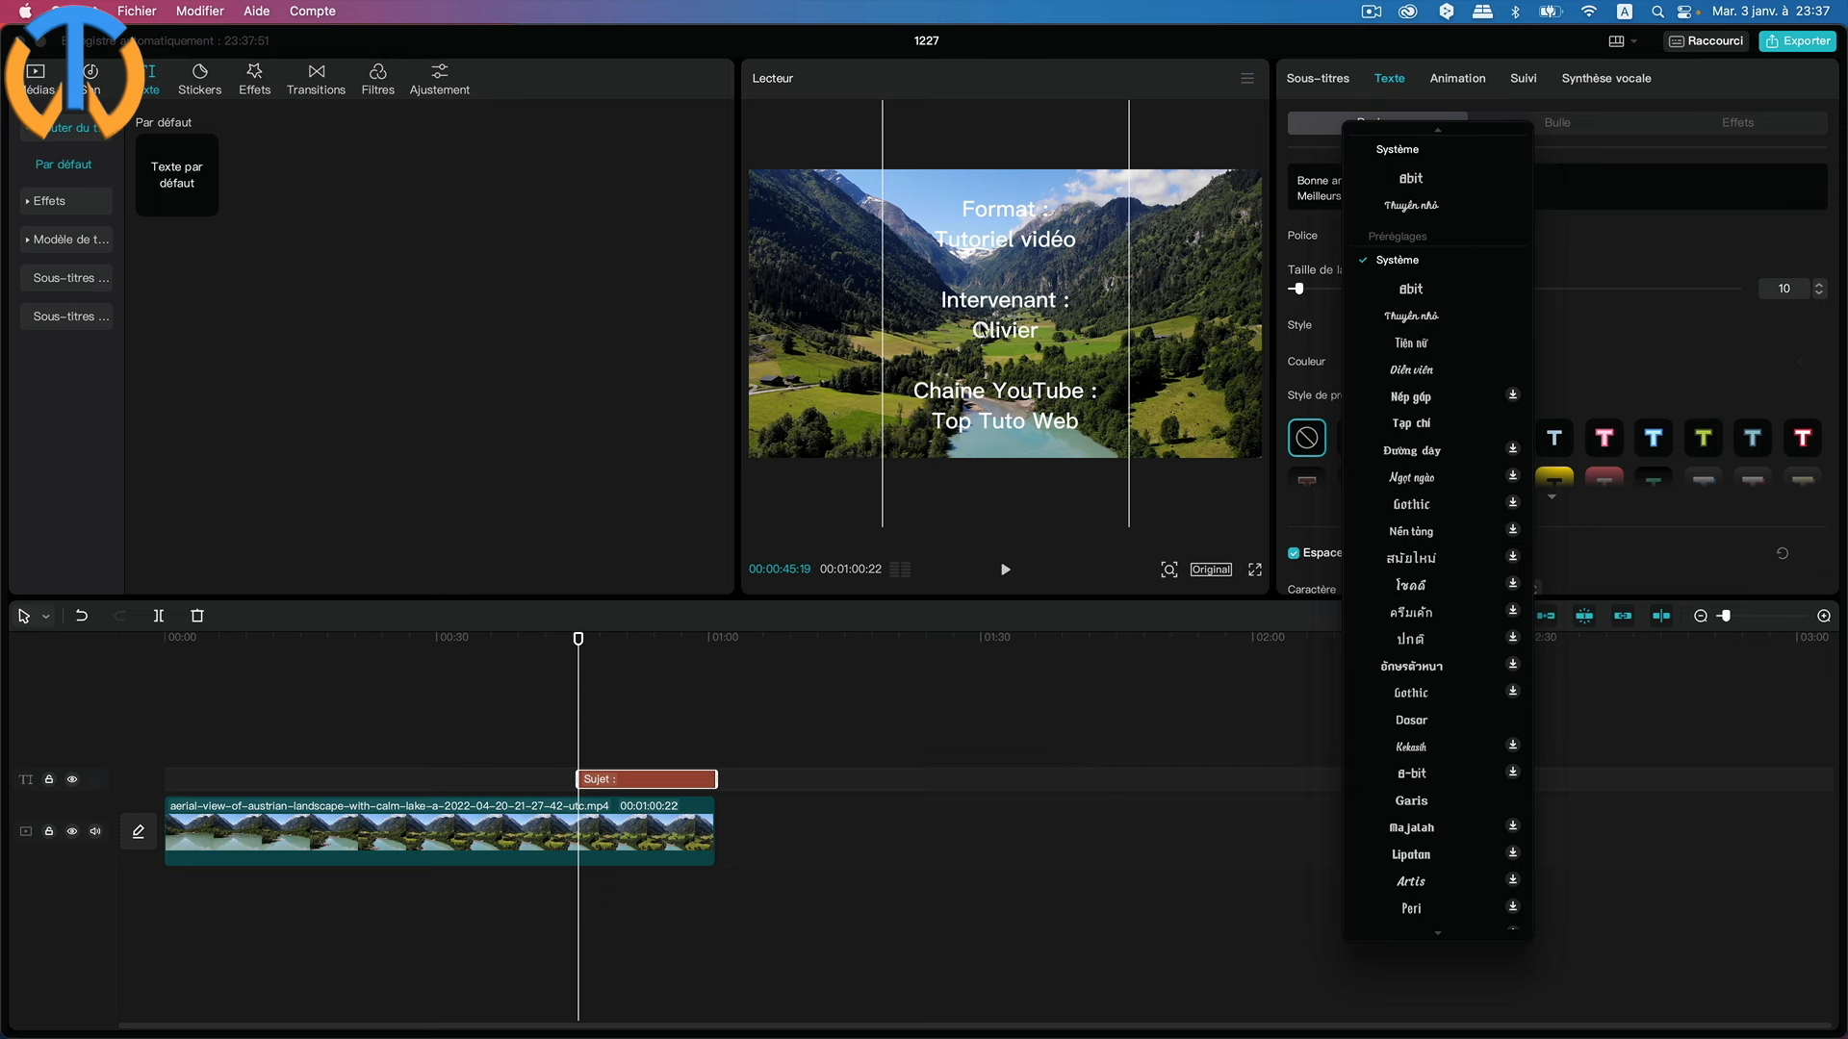
pyautogui.click(1412, 722)
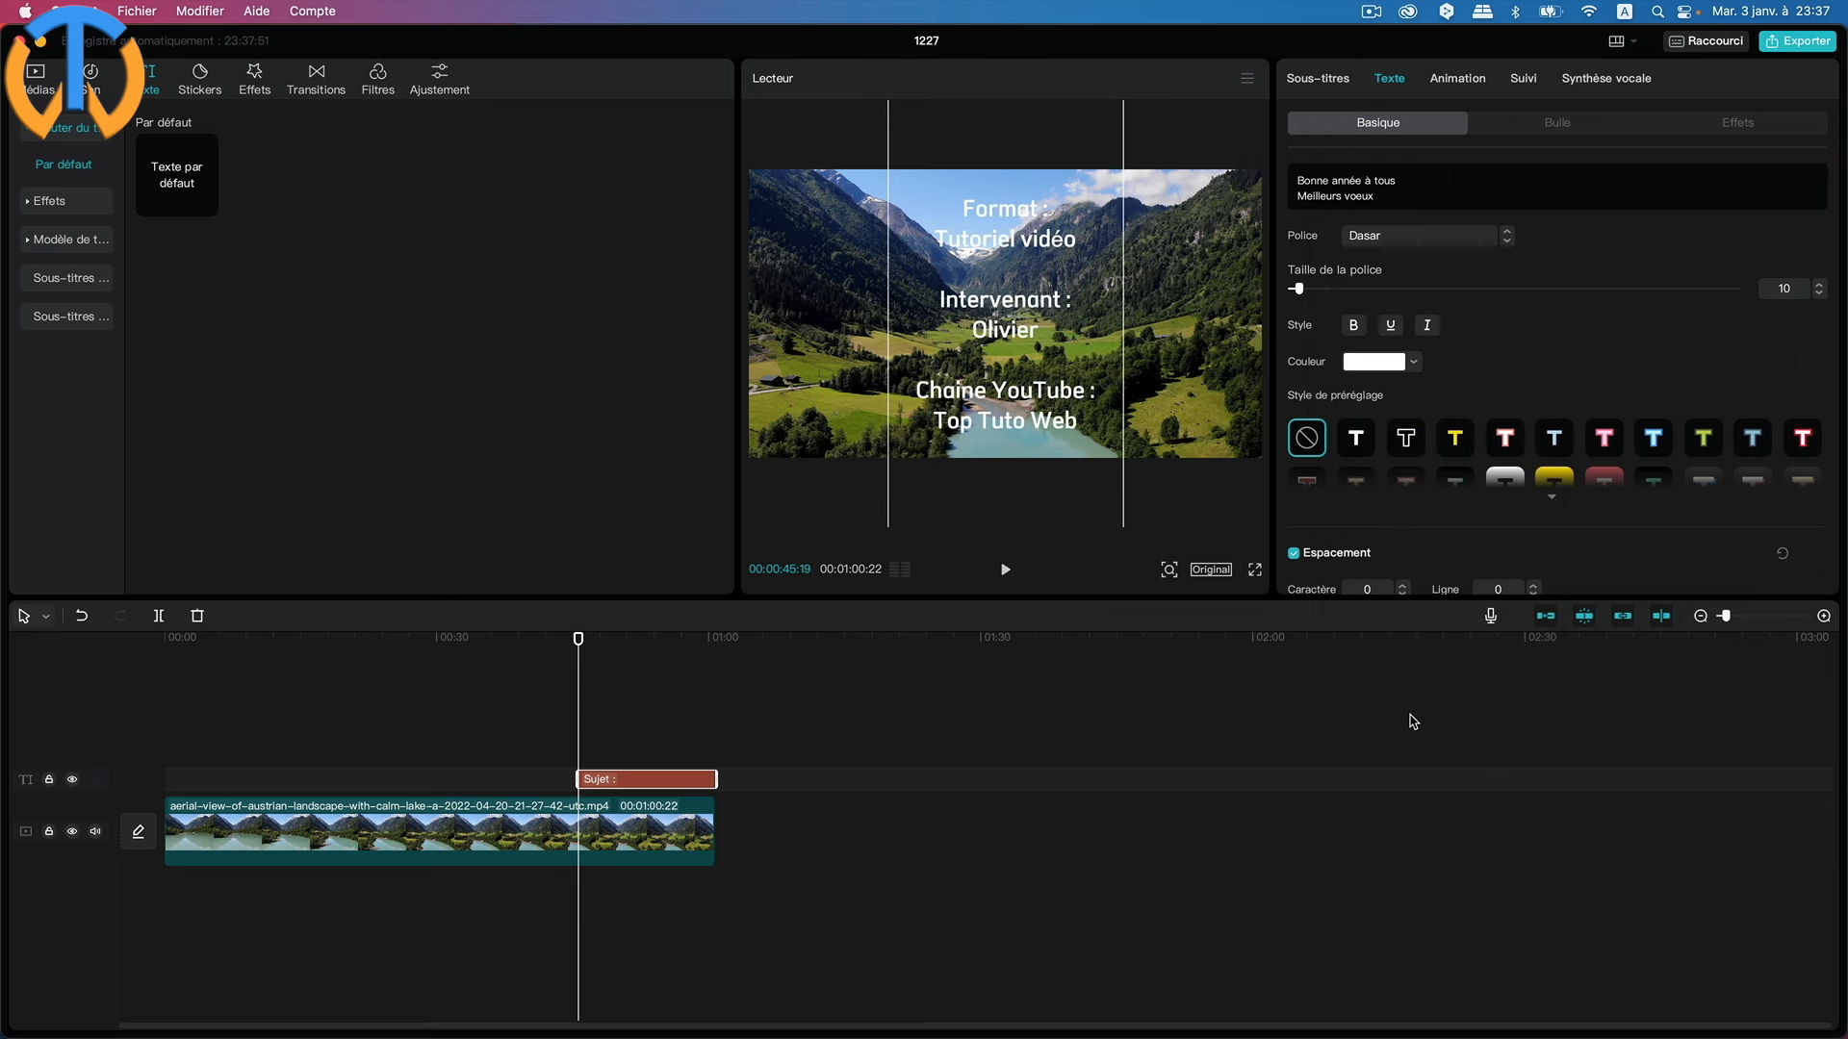
pyautogui.click(1400, 241)
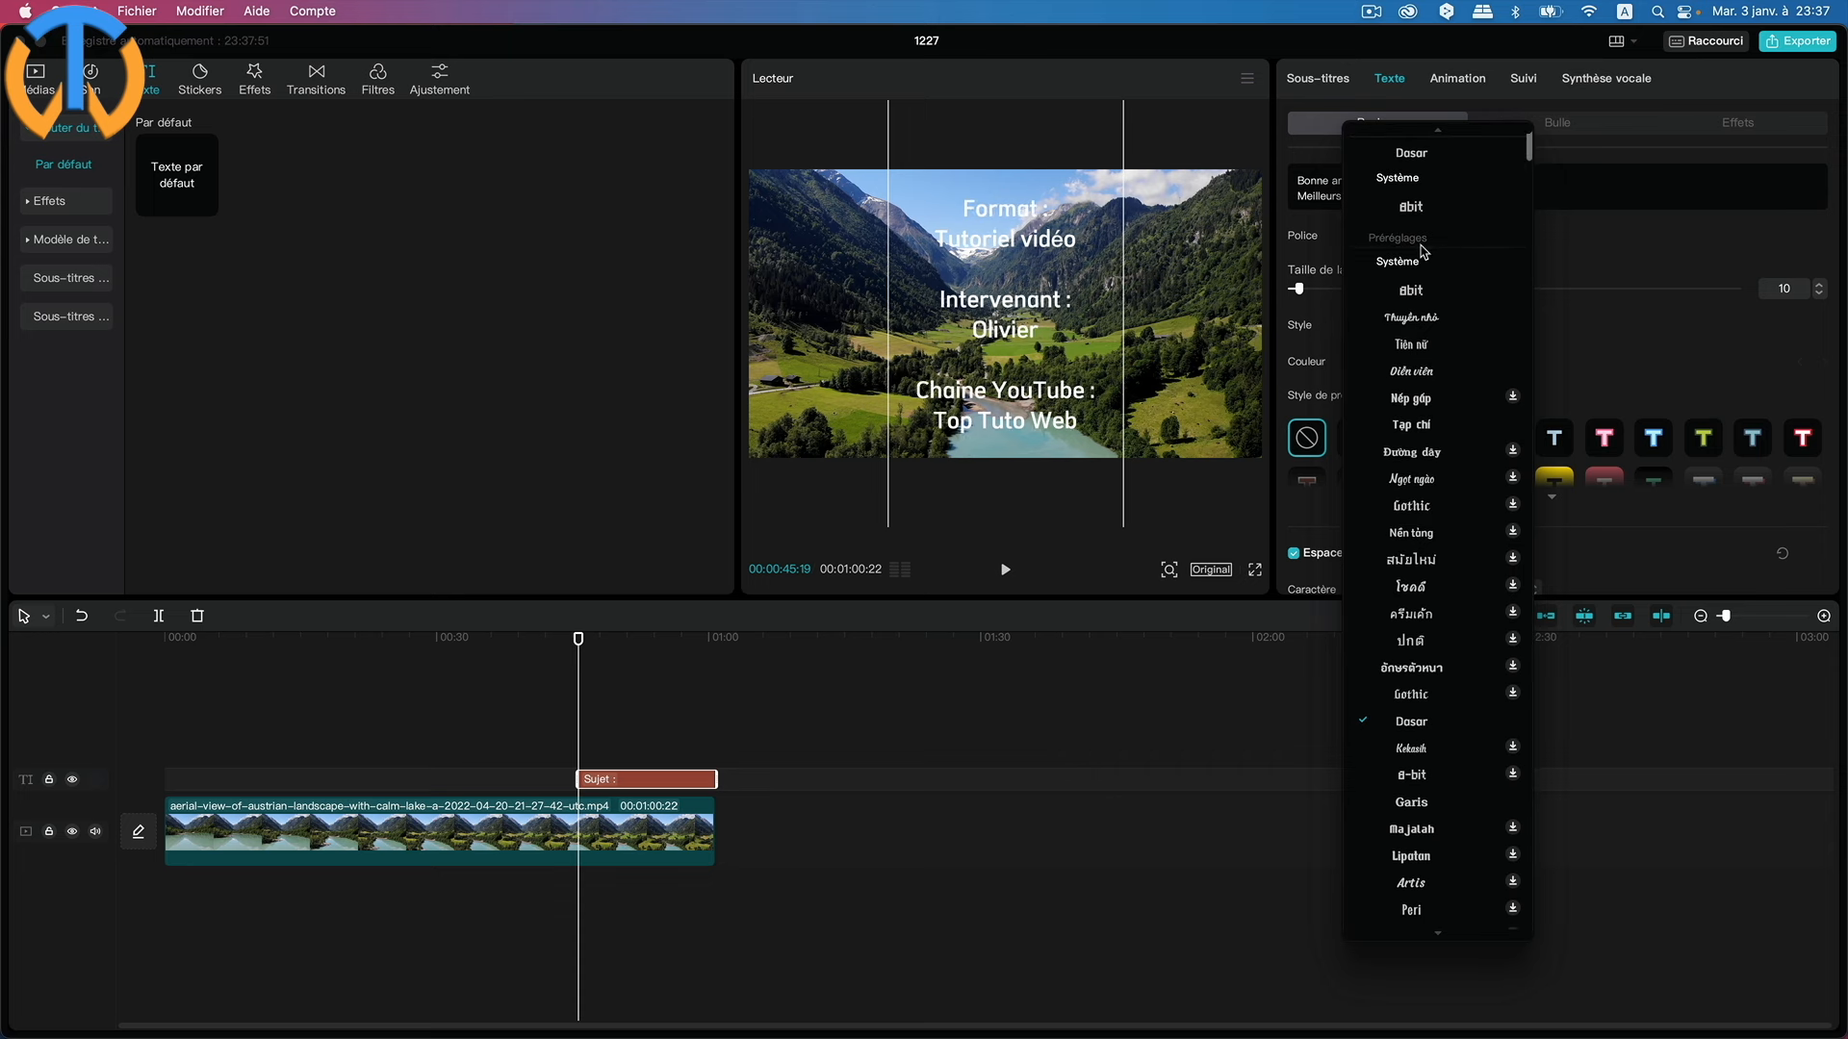
pyautogui.click(1422, 260)
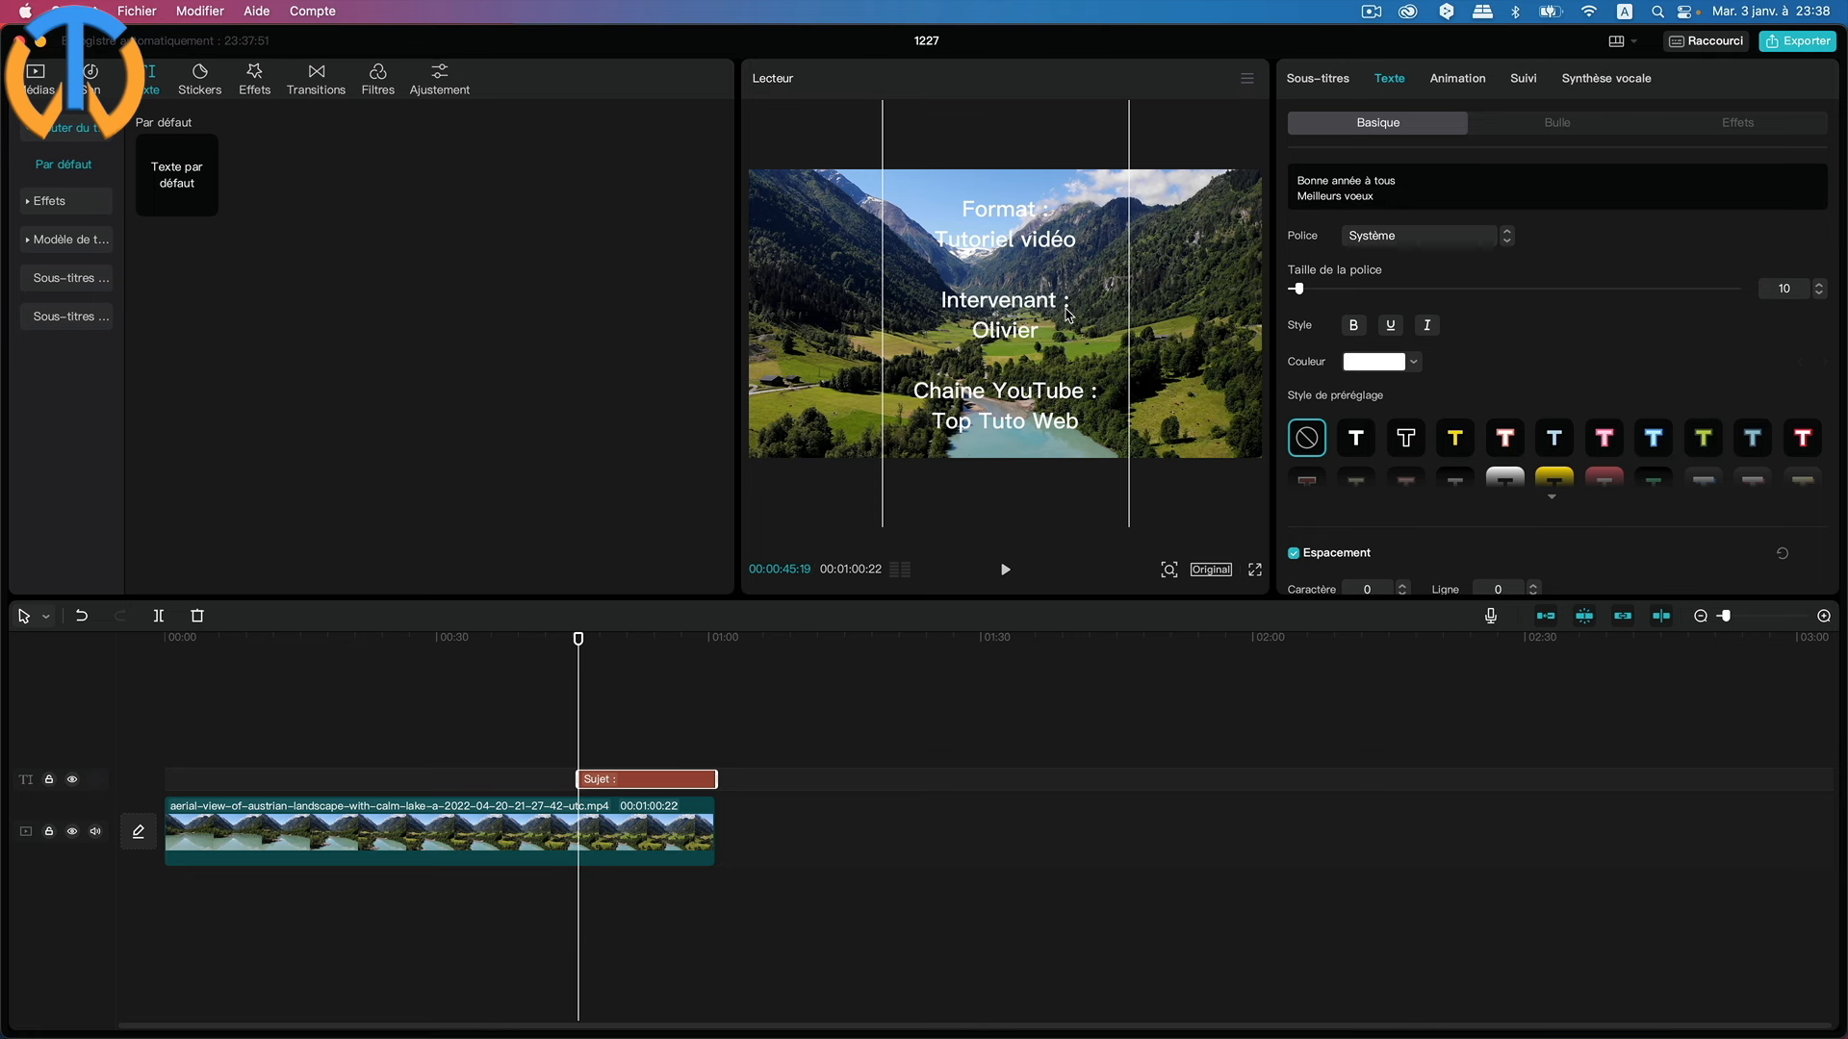
# Move the credits down in the preview until the first lines are in frame, trying an underline on "Sujet :" and removing it.
pyautogui.scroll(5, 1380, 186)
pyautogui.moveTo(1335, 177); pyautogui.dragTo(1296, 174)
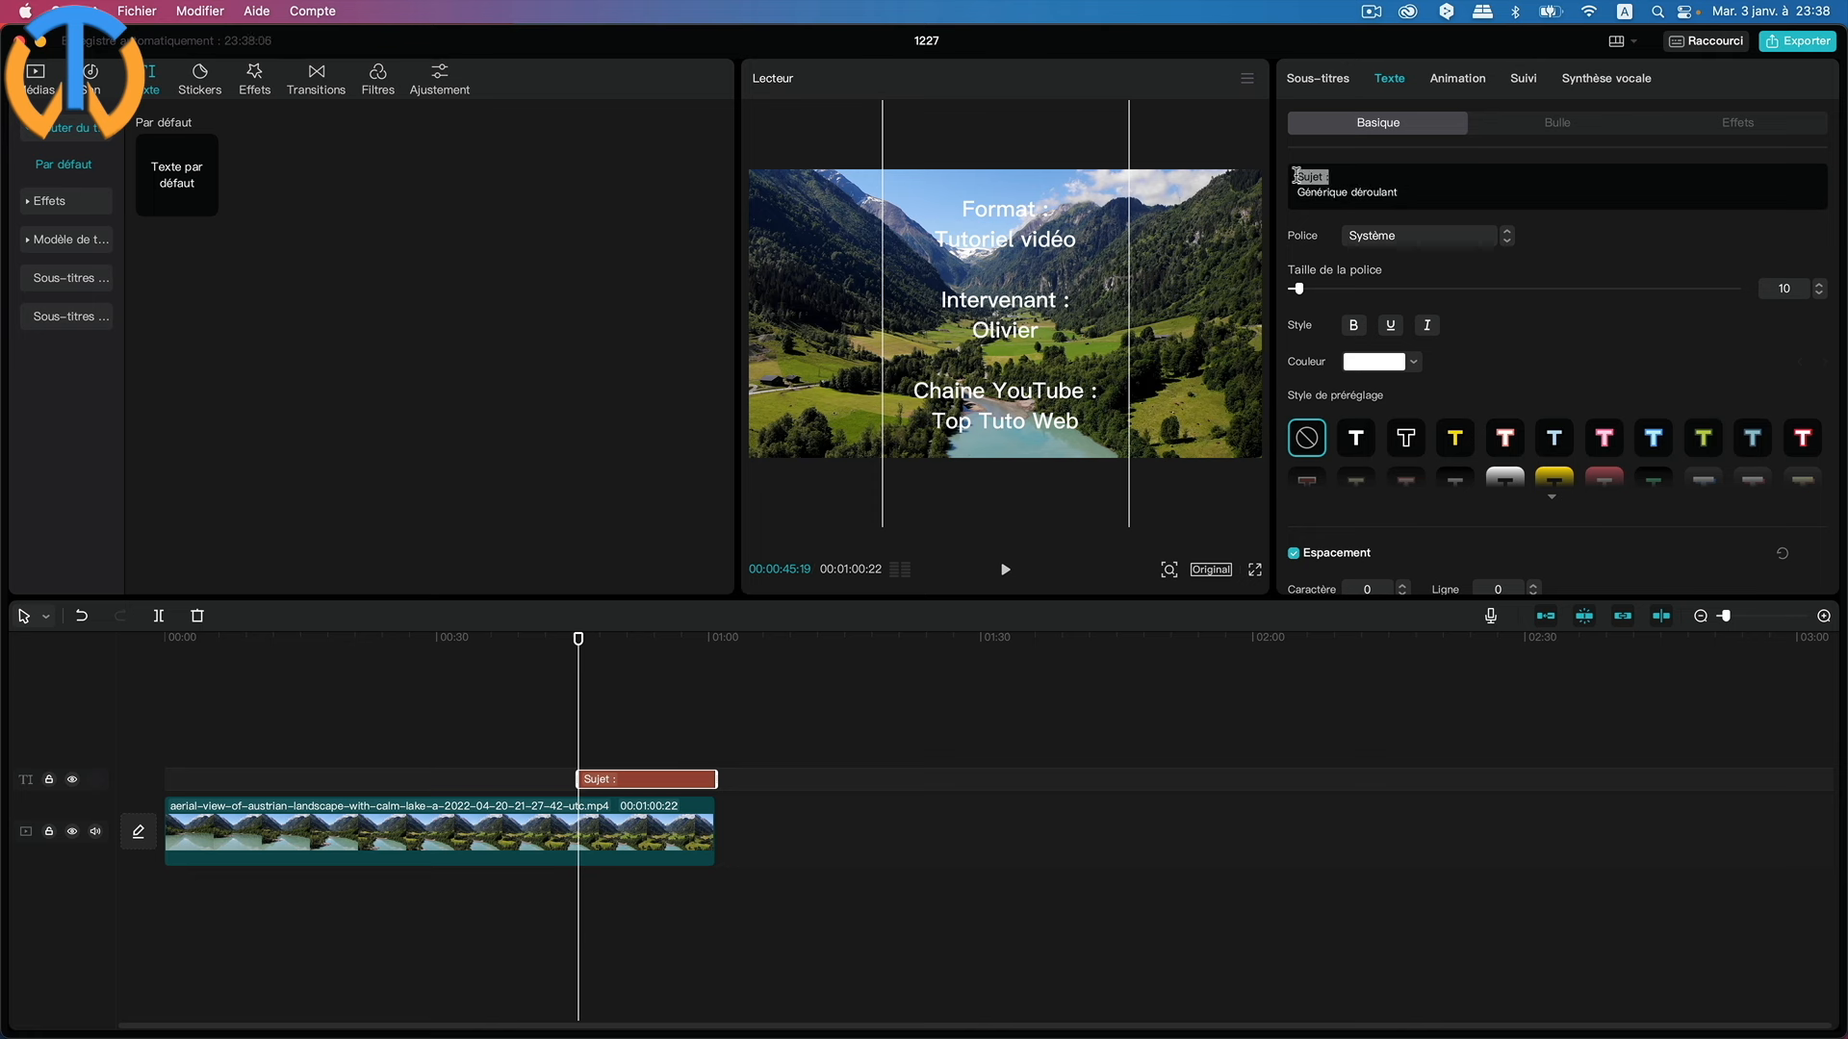
pyautogui.click(1391, 326)
pyautogui.moveTo(1022, 242); pyautogui.dragTo(1015, 433)
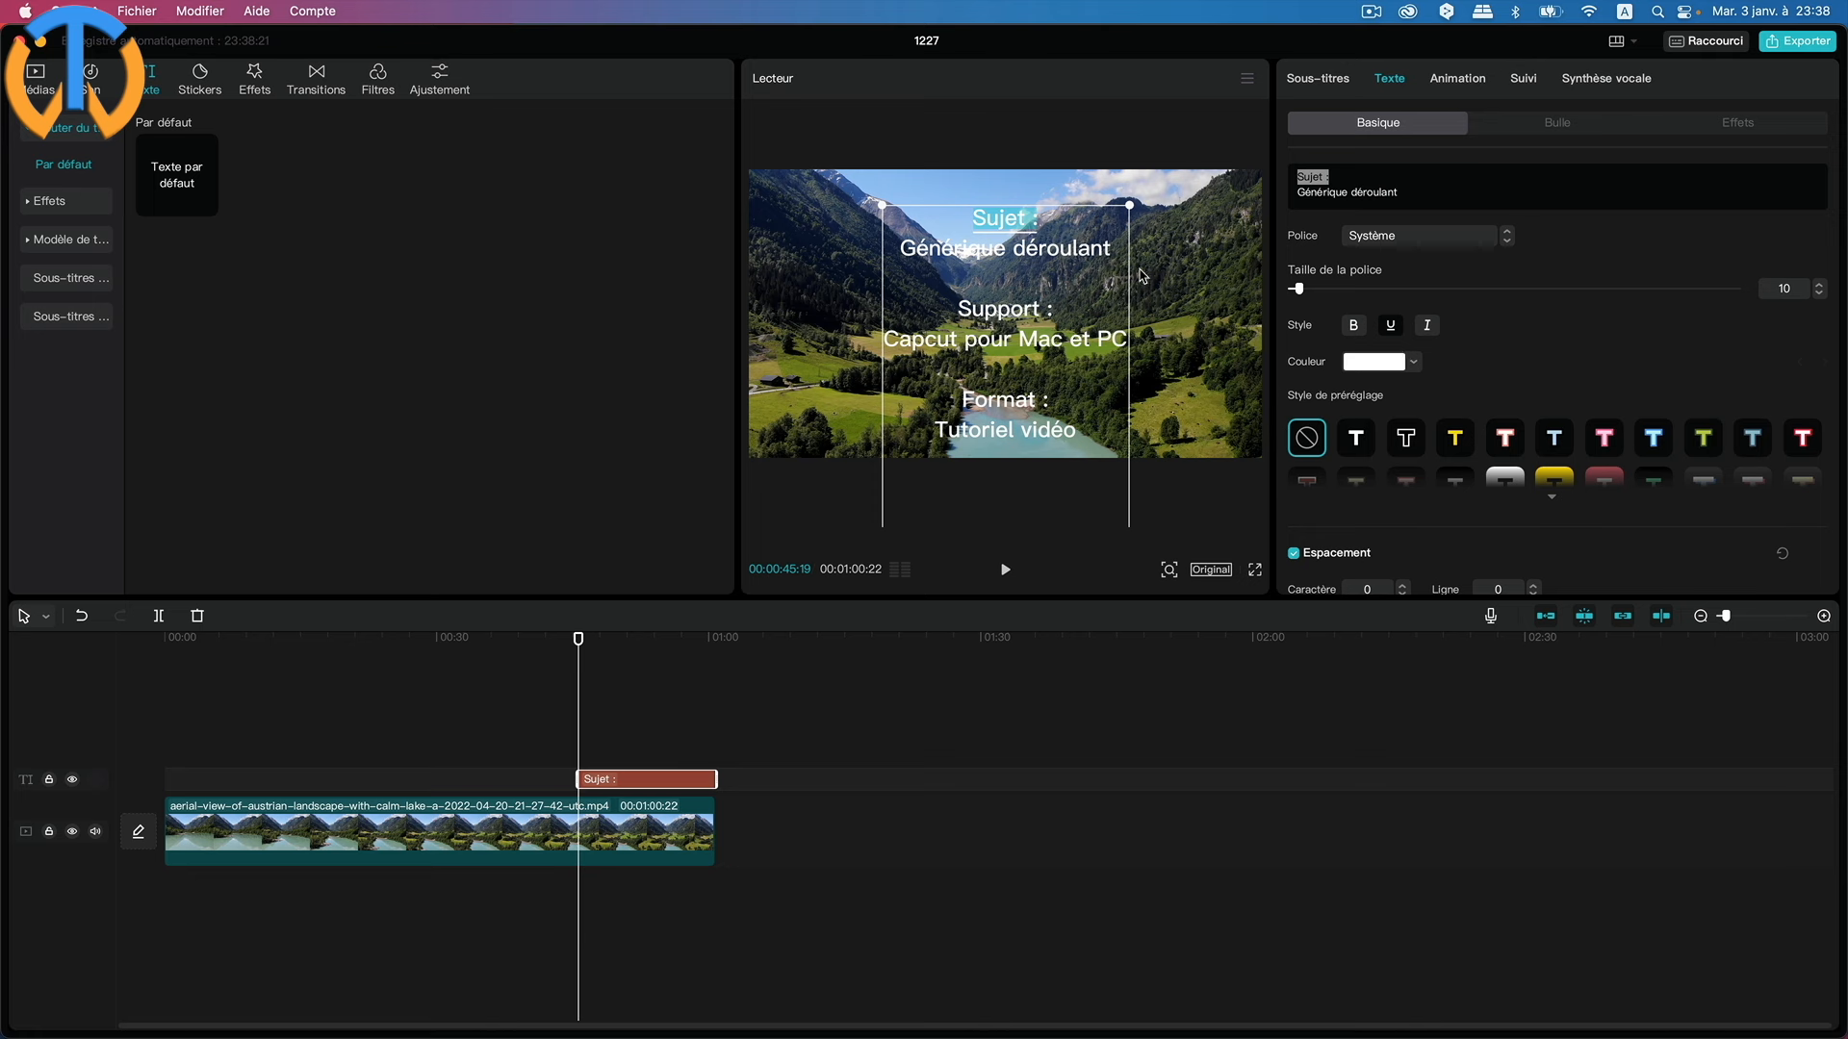
pyautogui.click(1392, 329)
pyautogui.click(1430, 174)
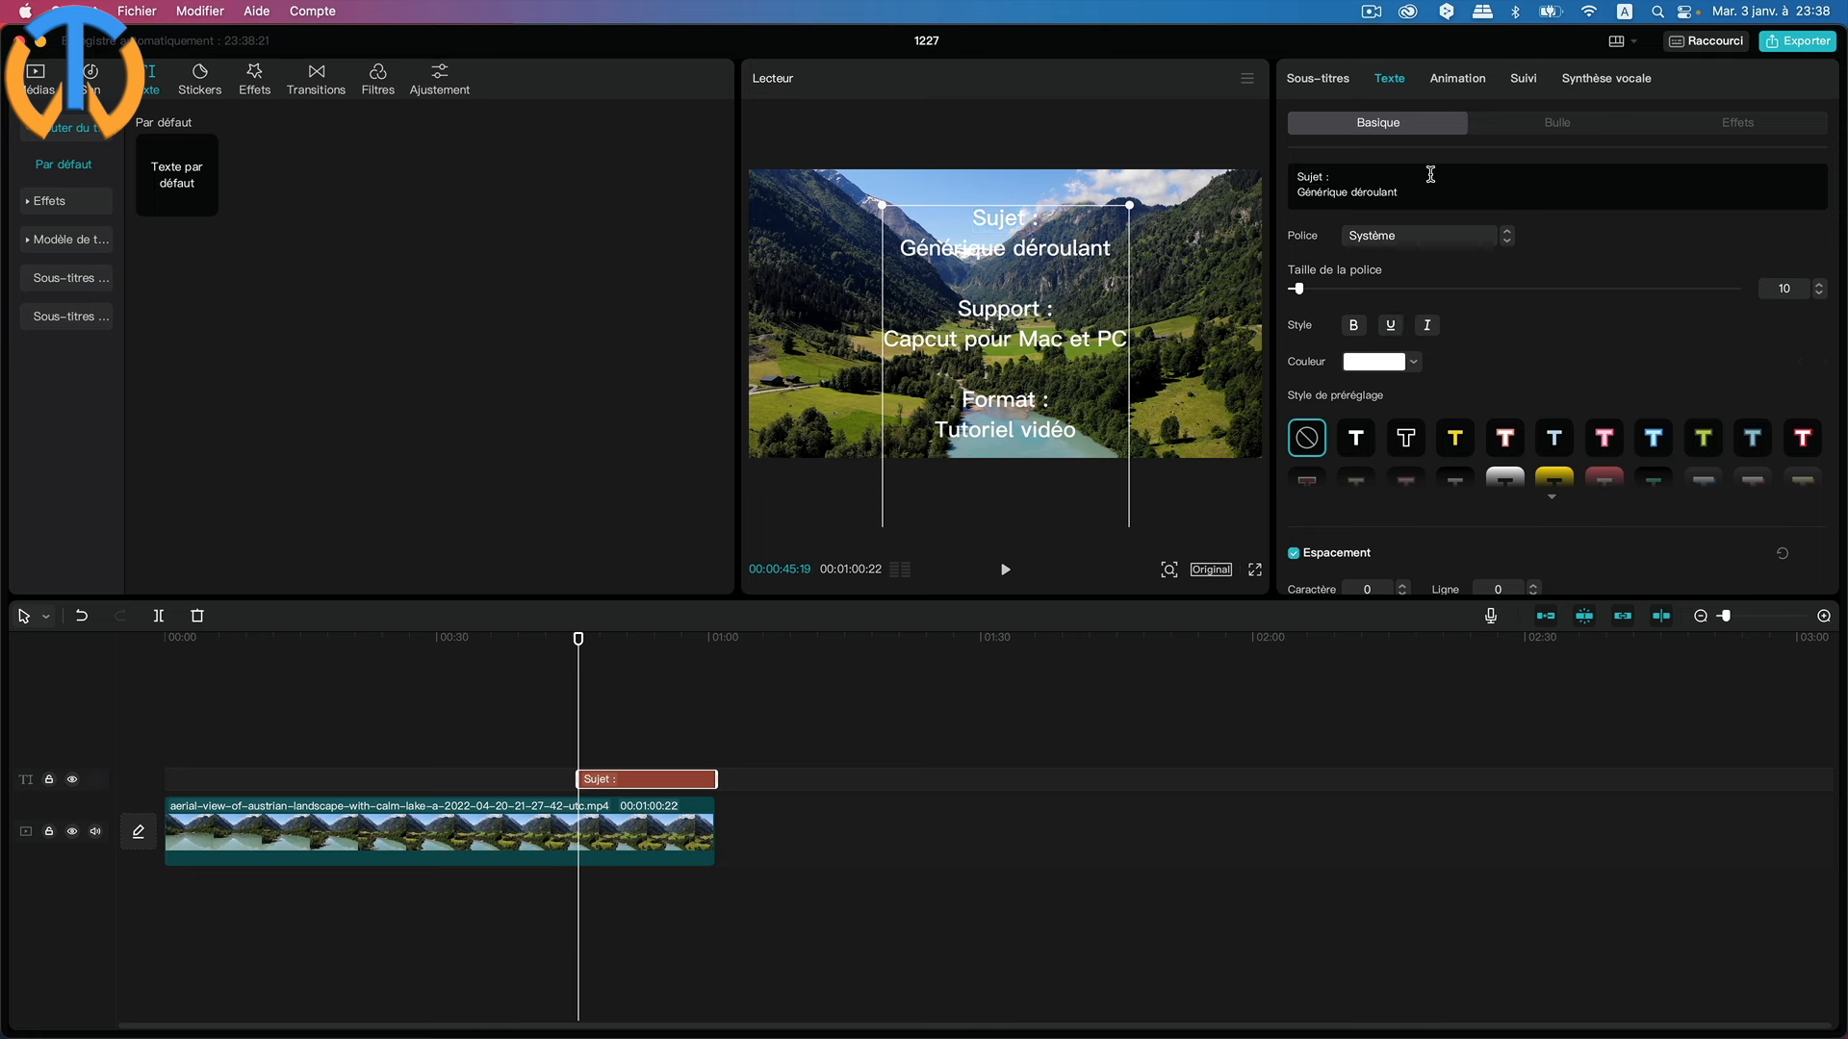
# Try several preset styles on the credits text and apply the black-filled one with a white outline.
pyautogui.click(1415, 362)
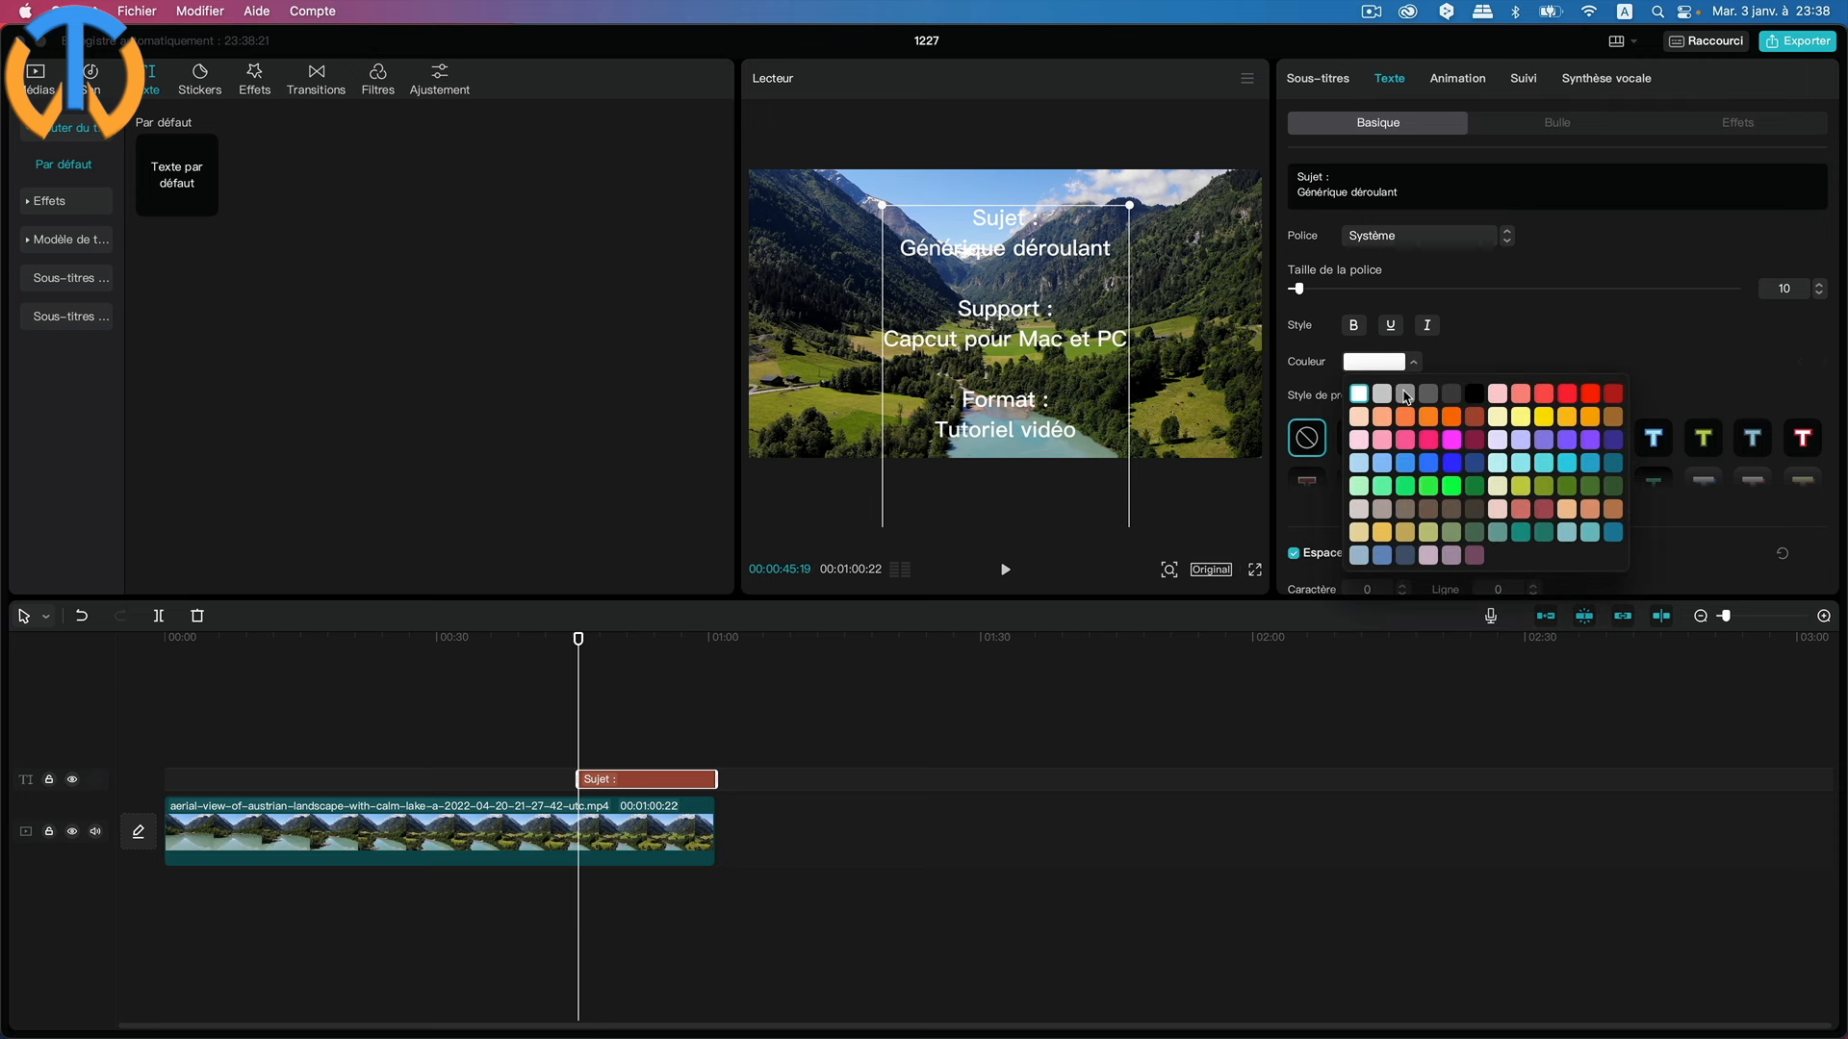
pyautogui.click(1415, 364)
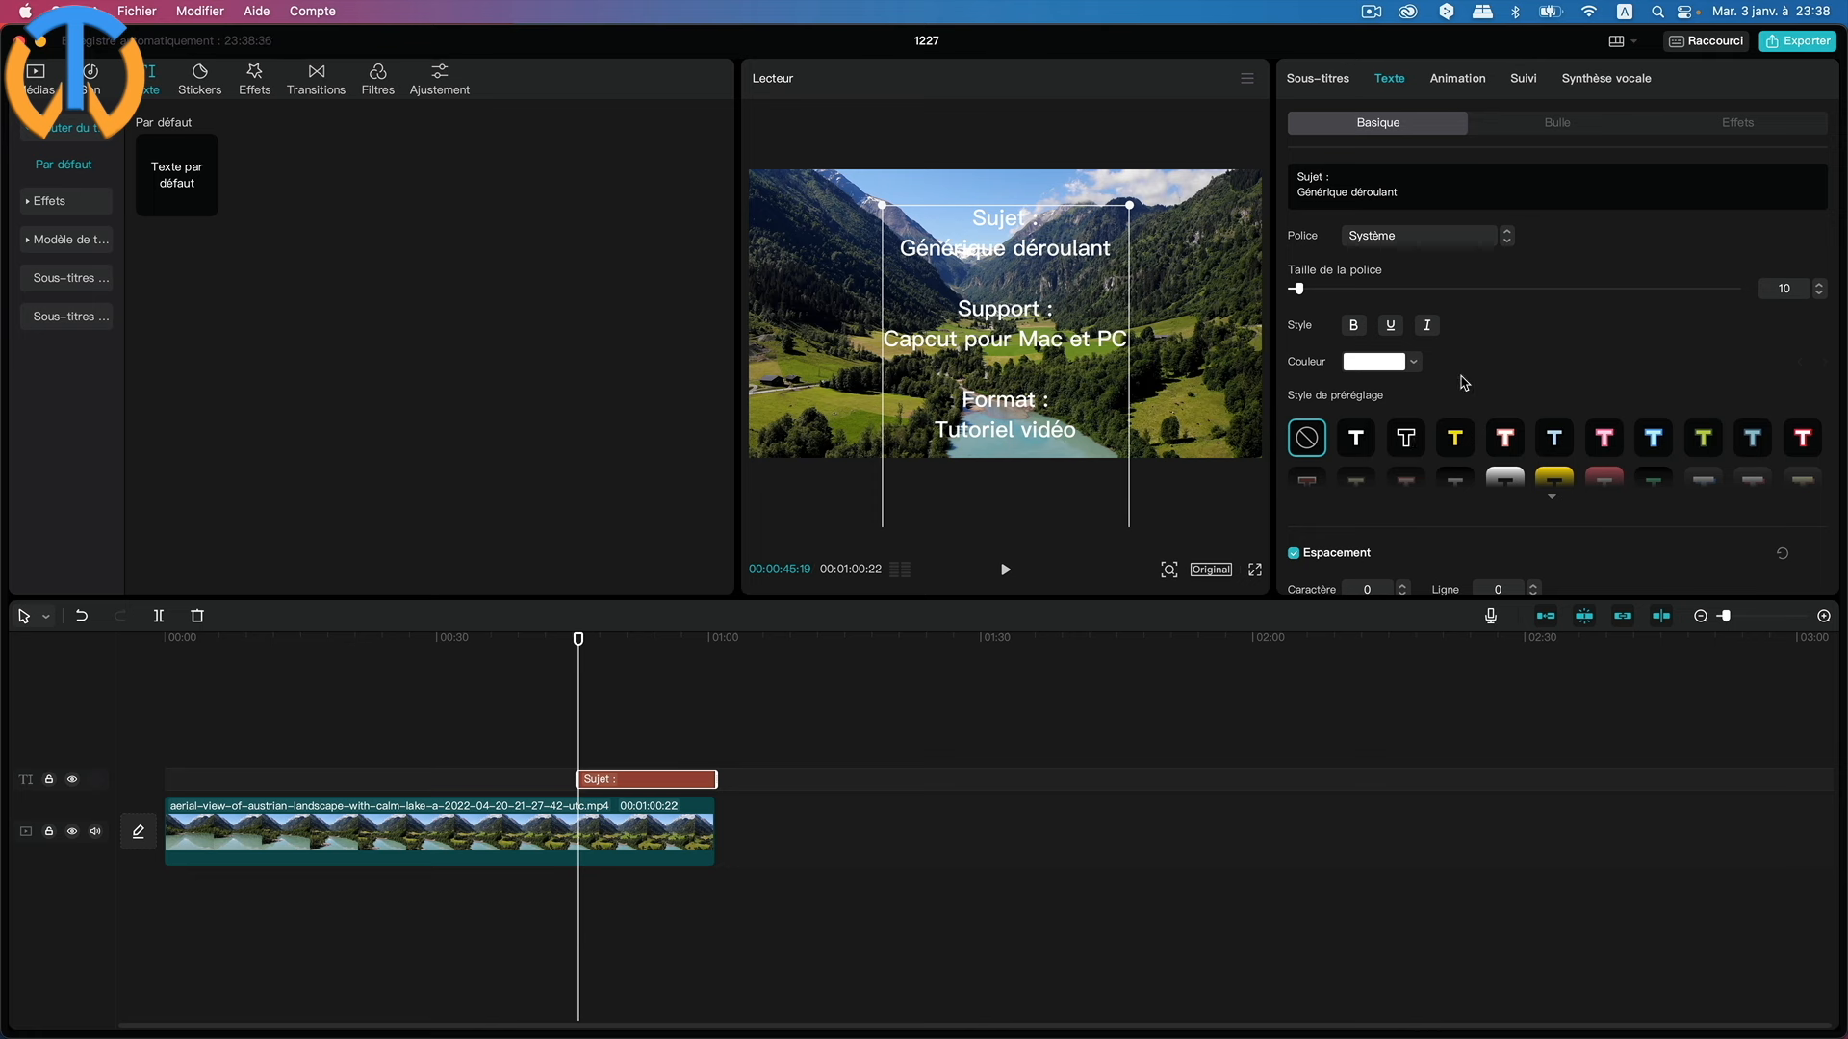
pyautogui.click(1556, 502)
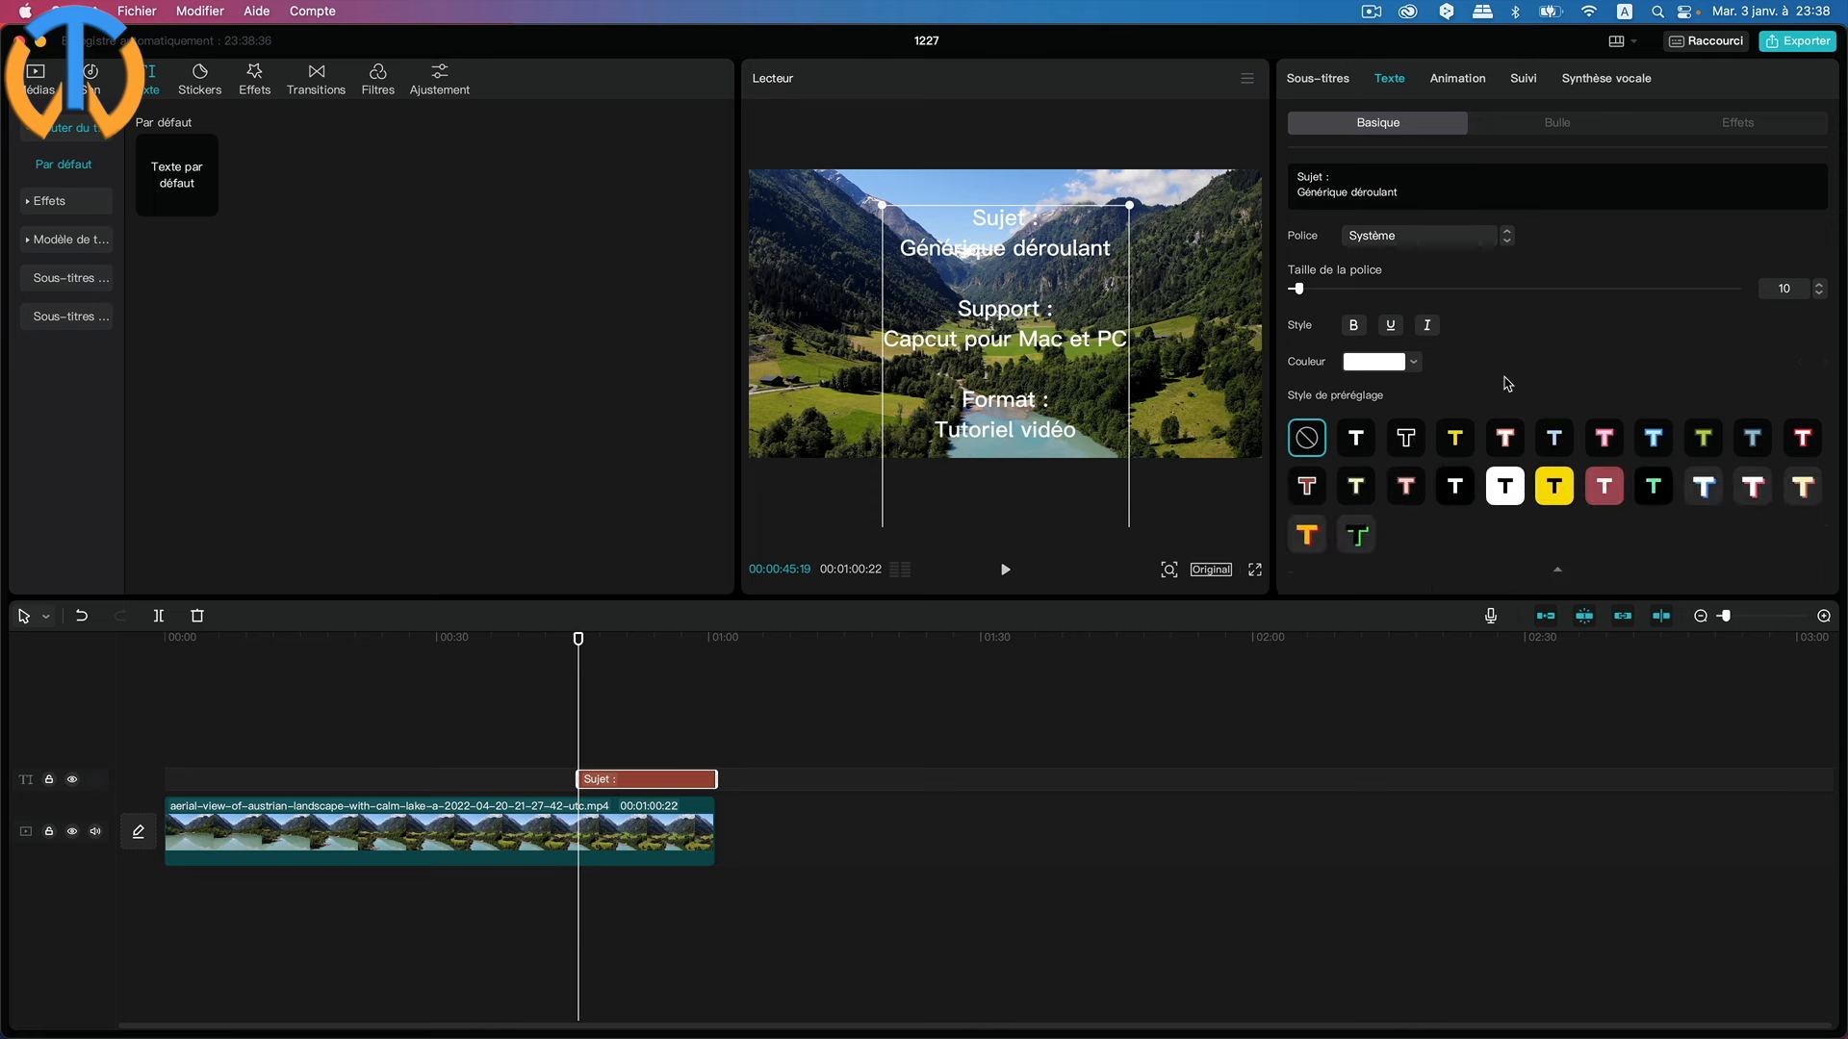
pyautogui.scroll(-2, 1507, 384)
pyautogui.scroll(-2, 1507, 384)
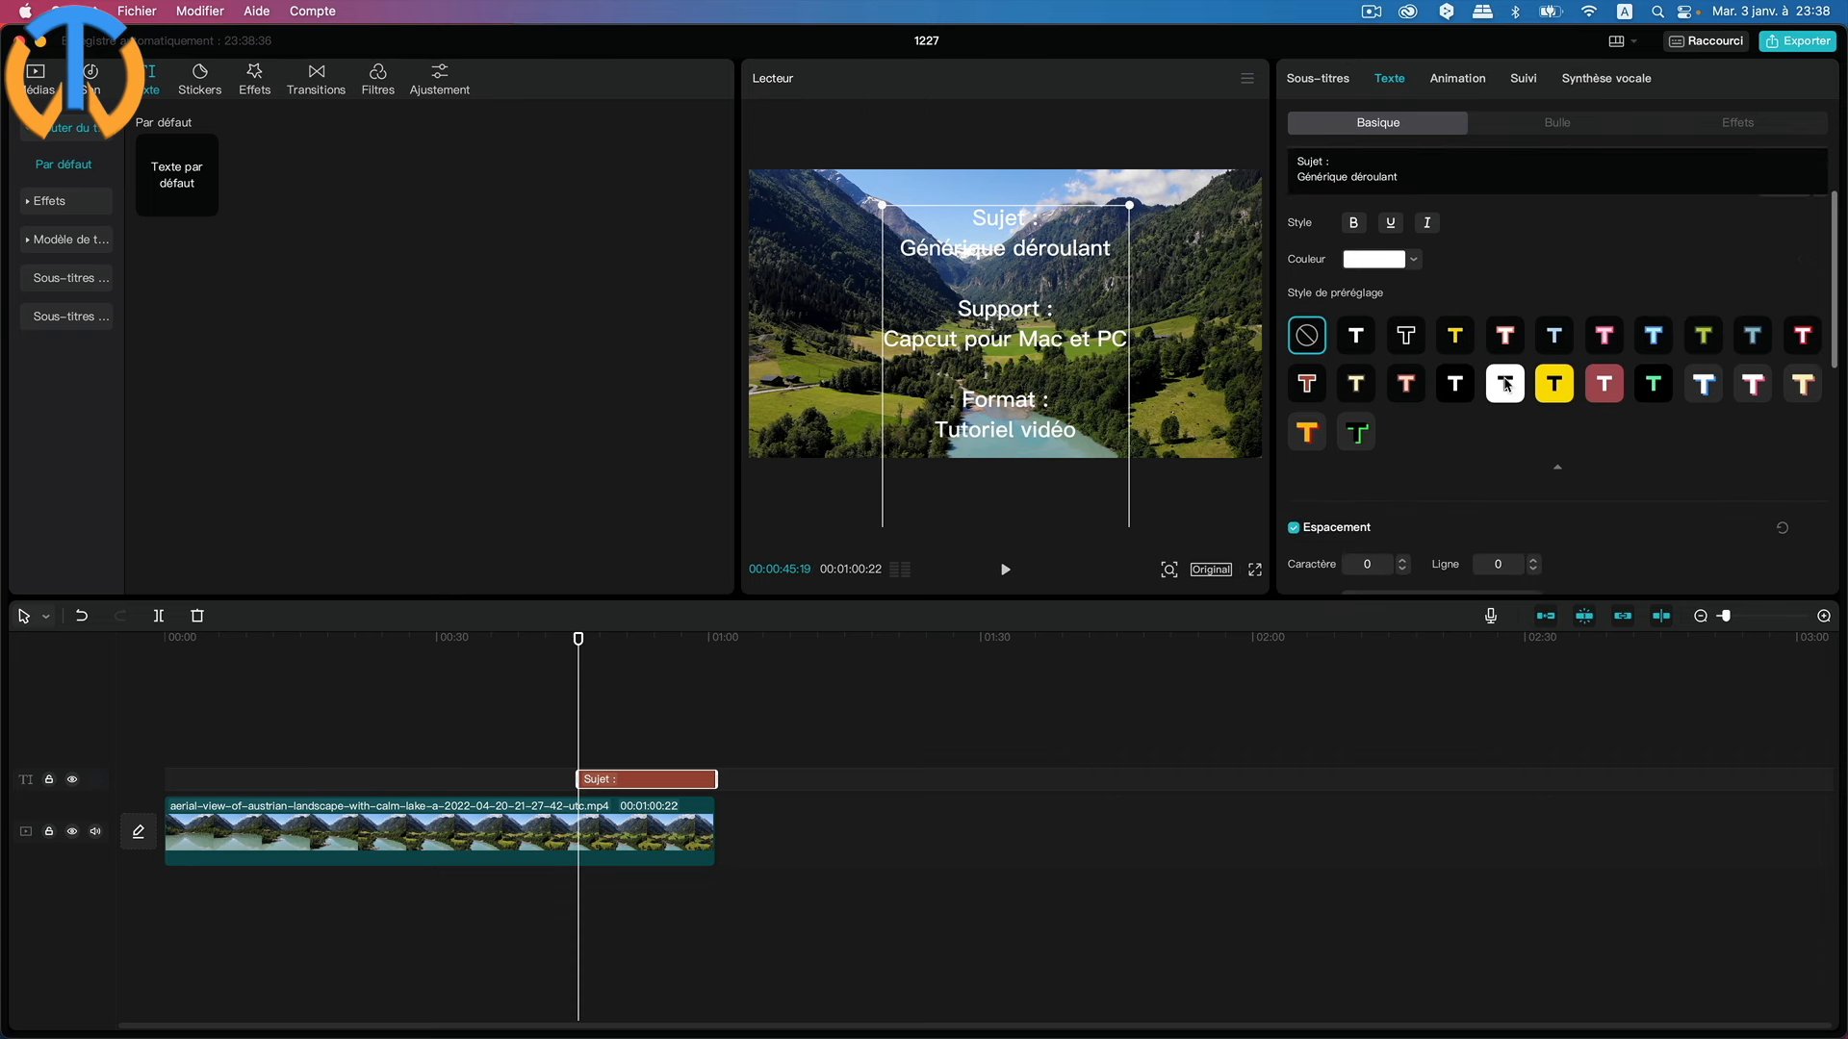
pyautogui.click(1407, 337)
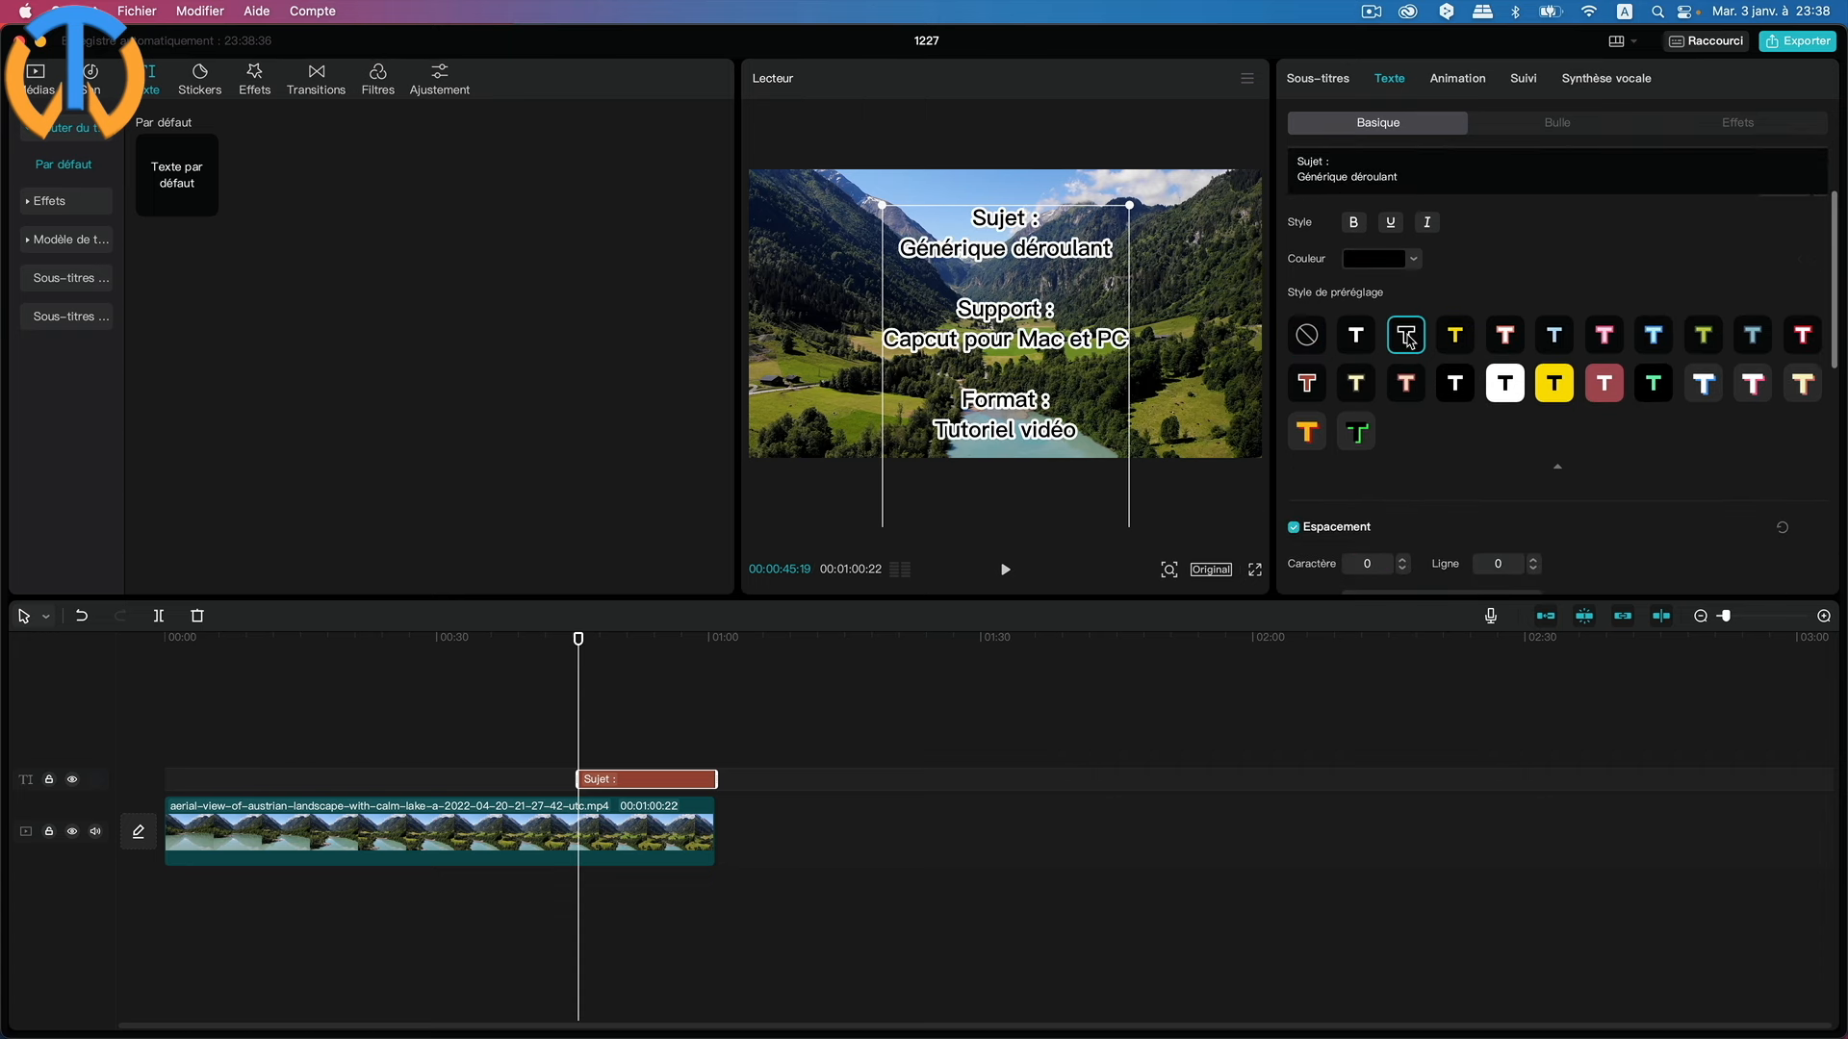
pyautogui.click(1454, 339)
pyautogui.click(1505, 341)
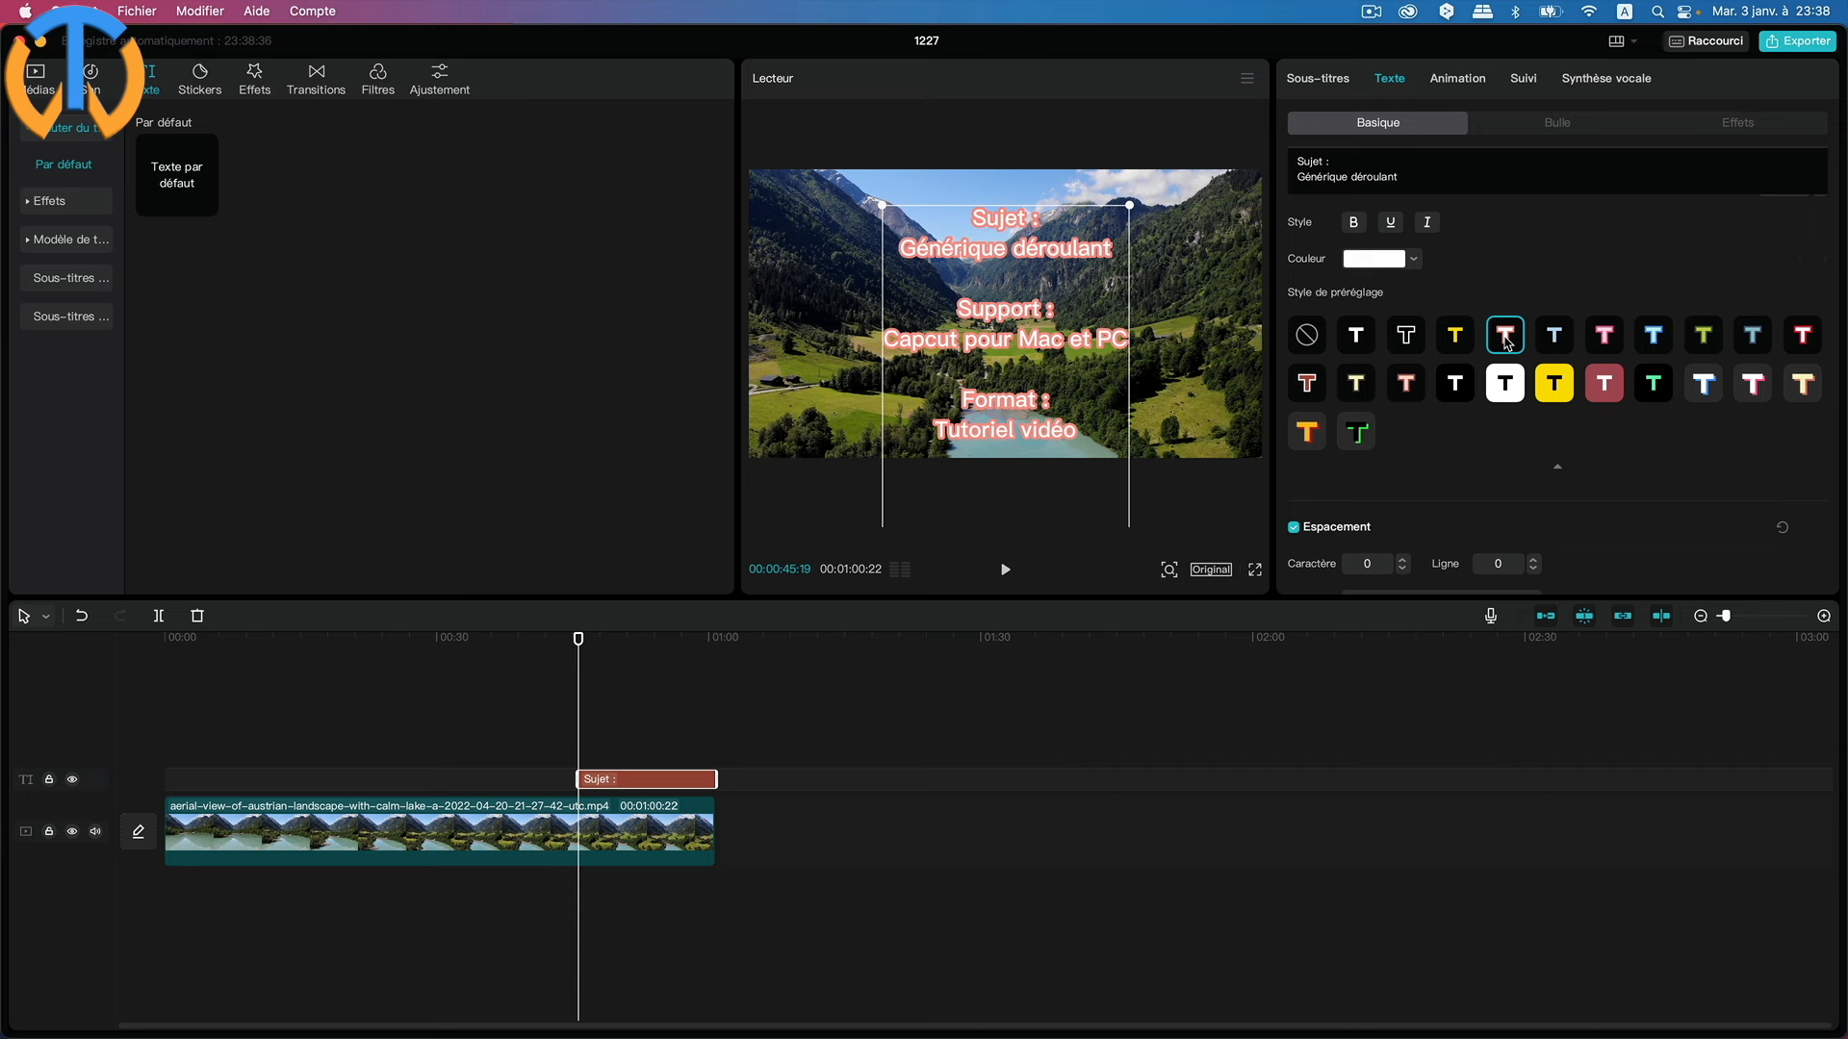
pyautogui.click(1554, 344)
pyautogui.click(1457, 389)
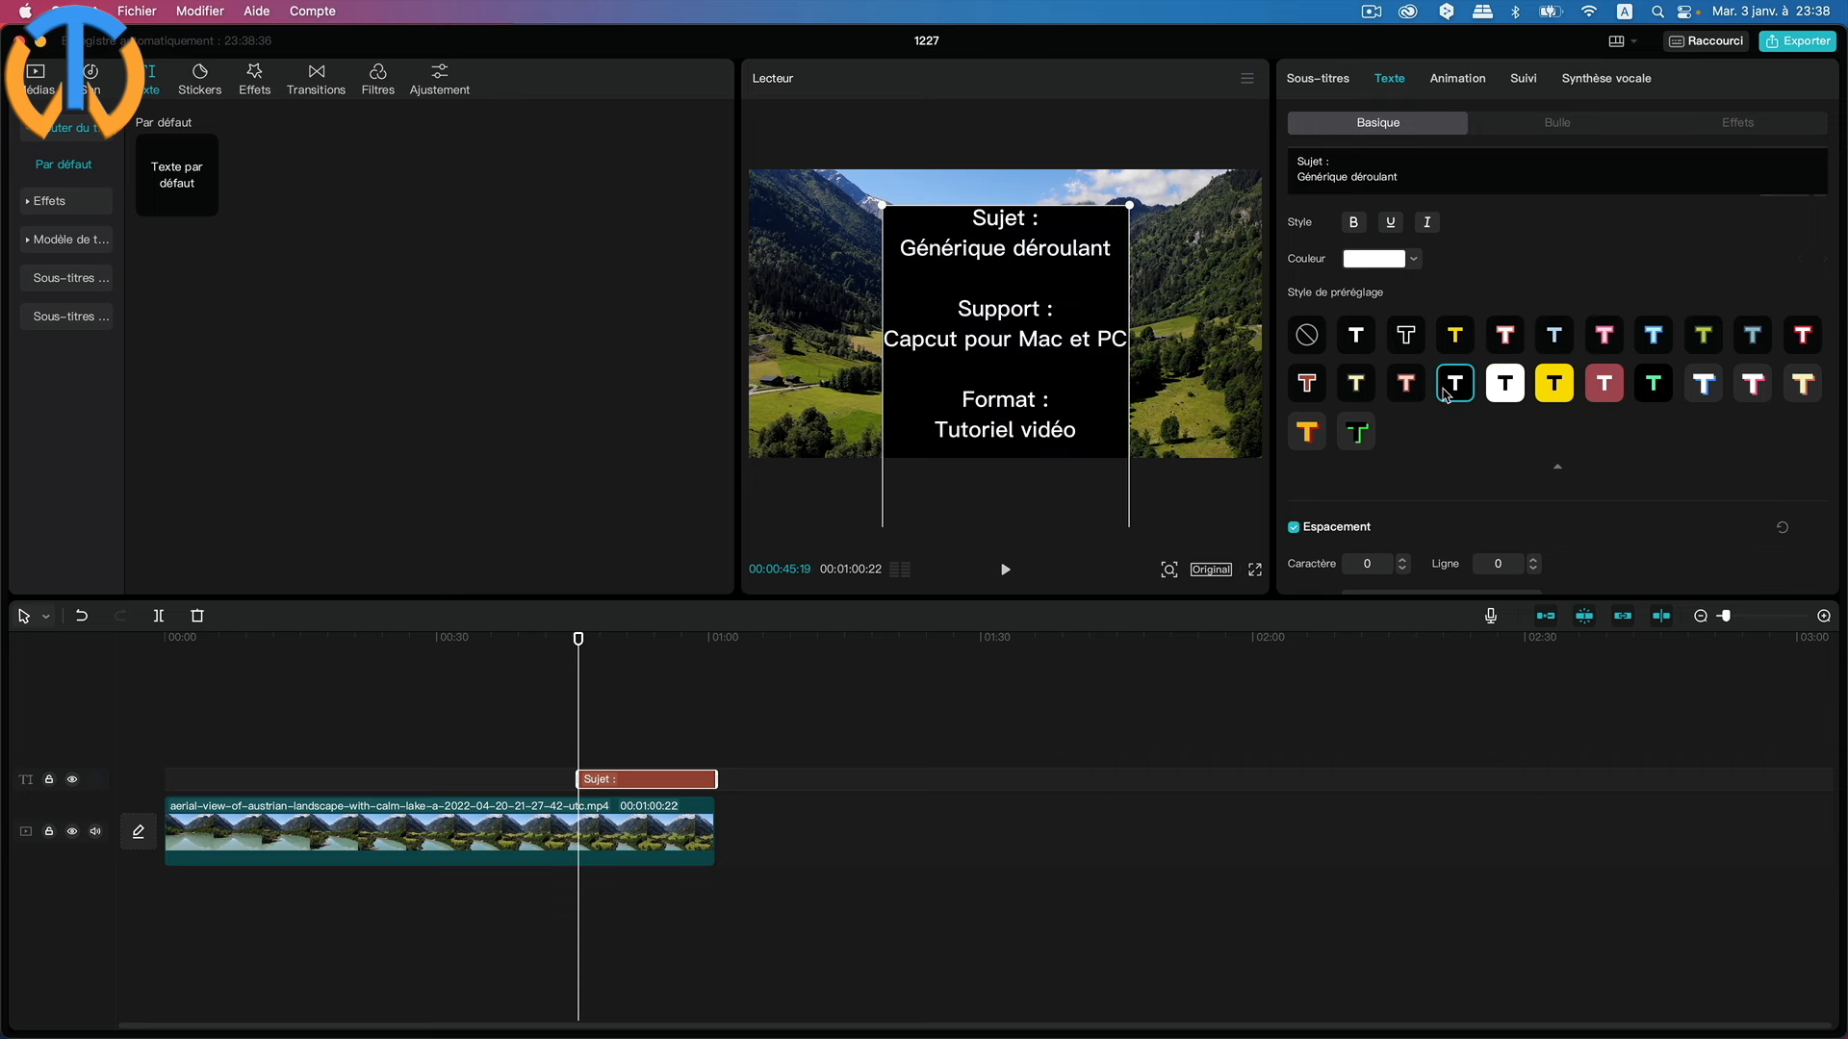
pyautogui.click(1408, 388)
pyautogui.click(1404, 343)
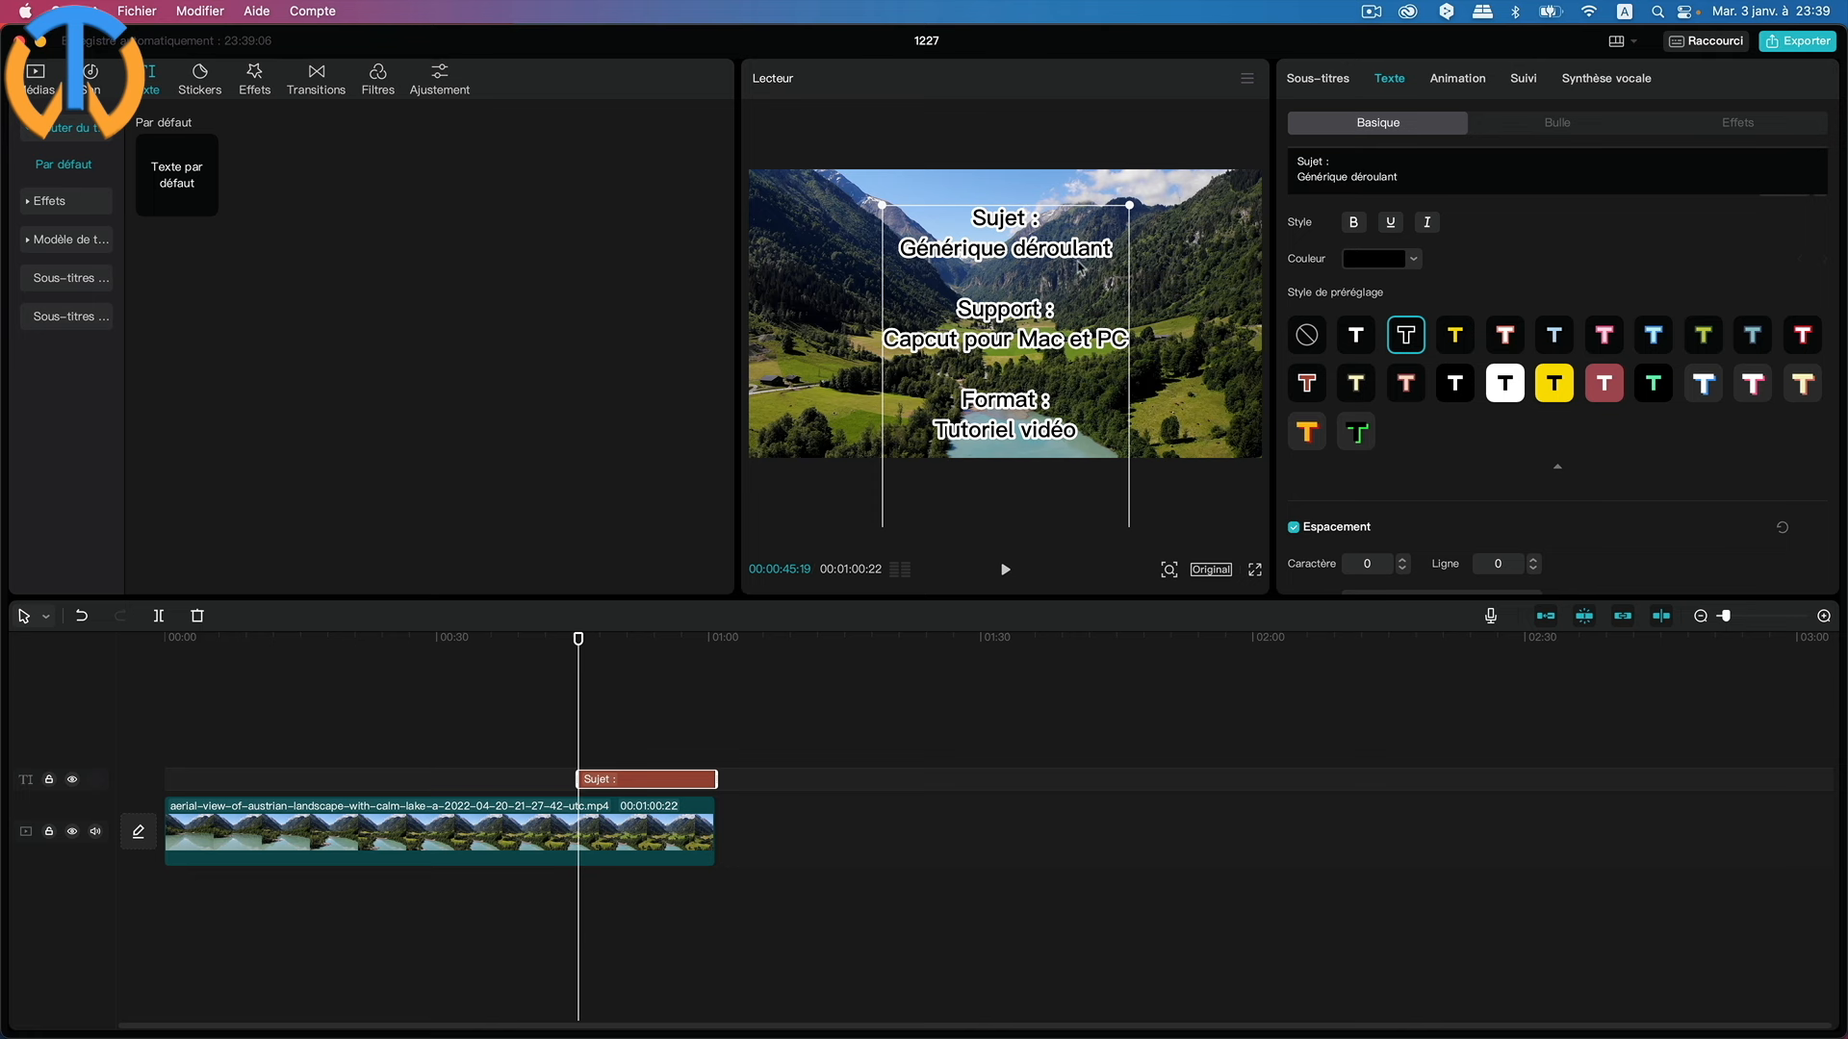
pyautogui.scroll(-1, 1444, 404)
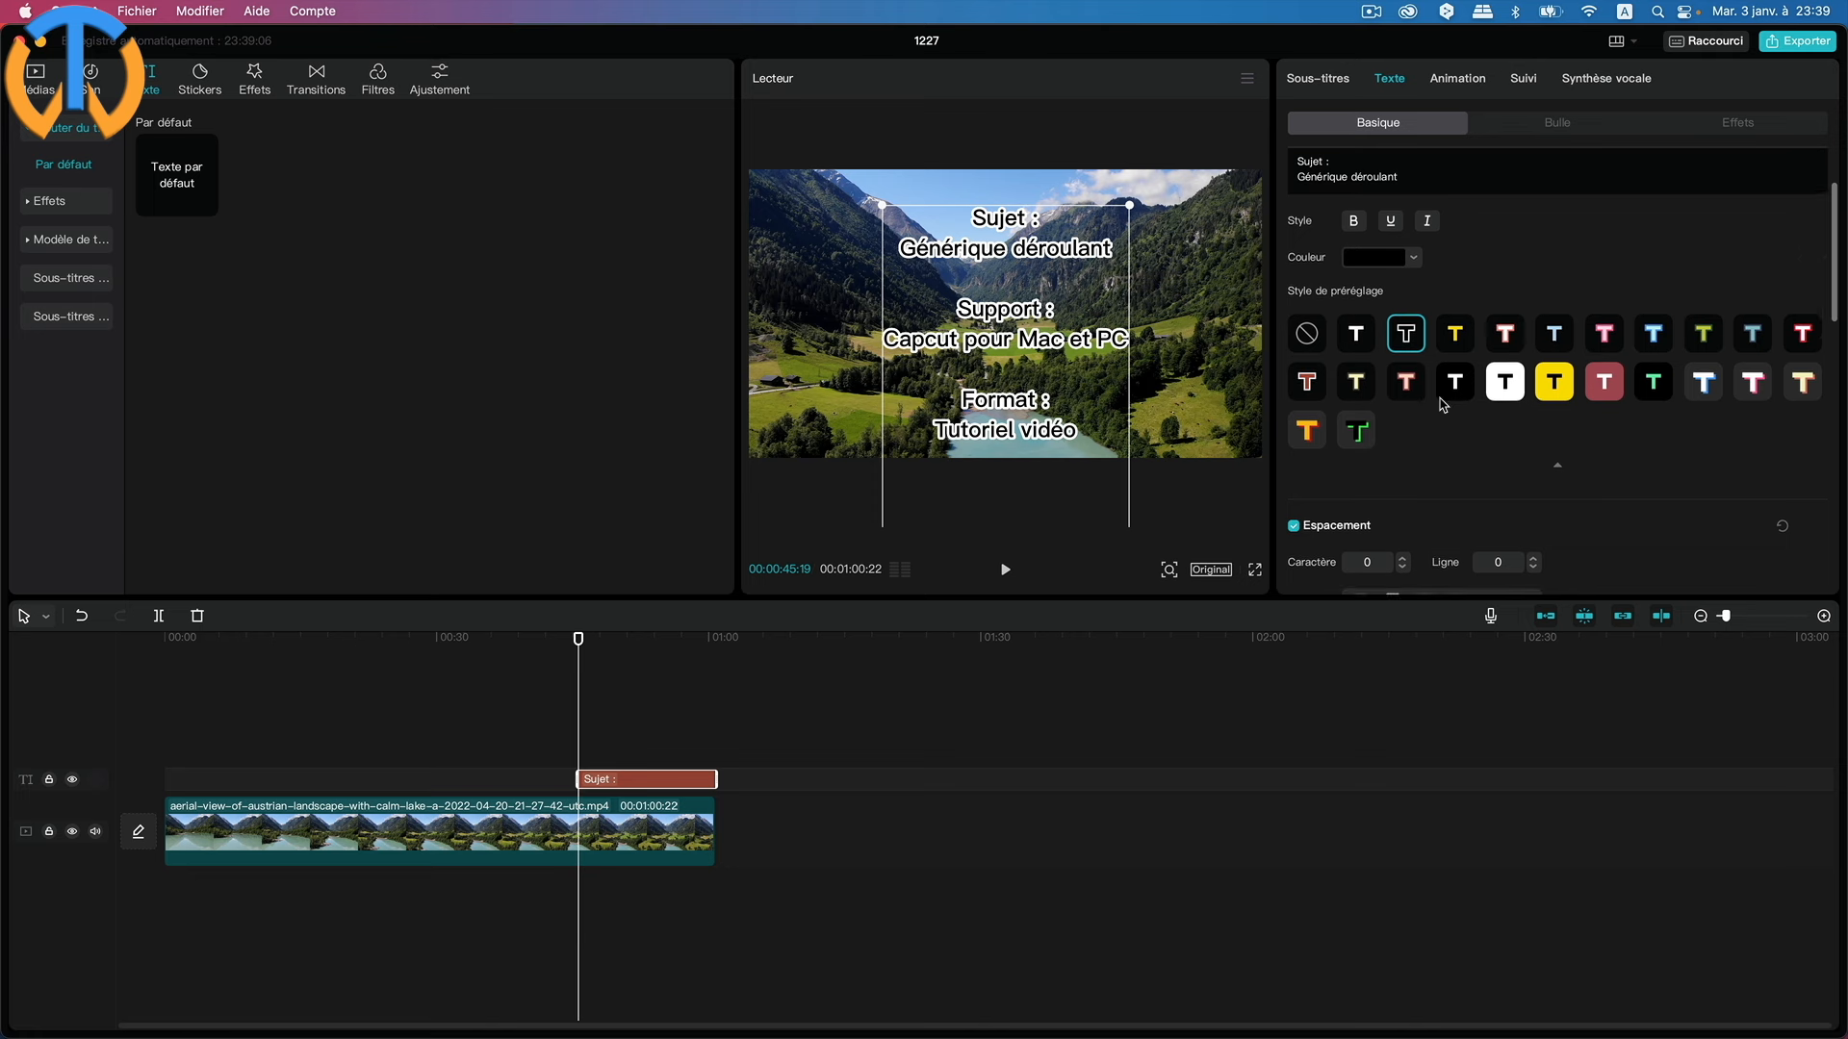
pyautogui.click(1557, 458)
pyautogui.scroll(-3, 1467, 436)
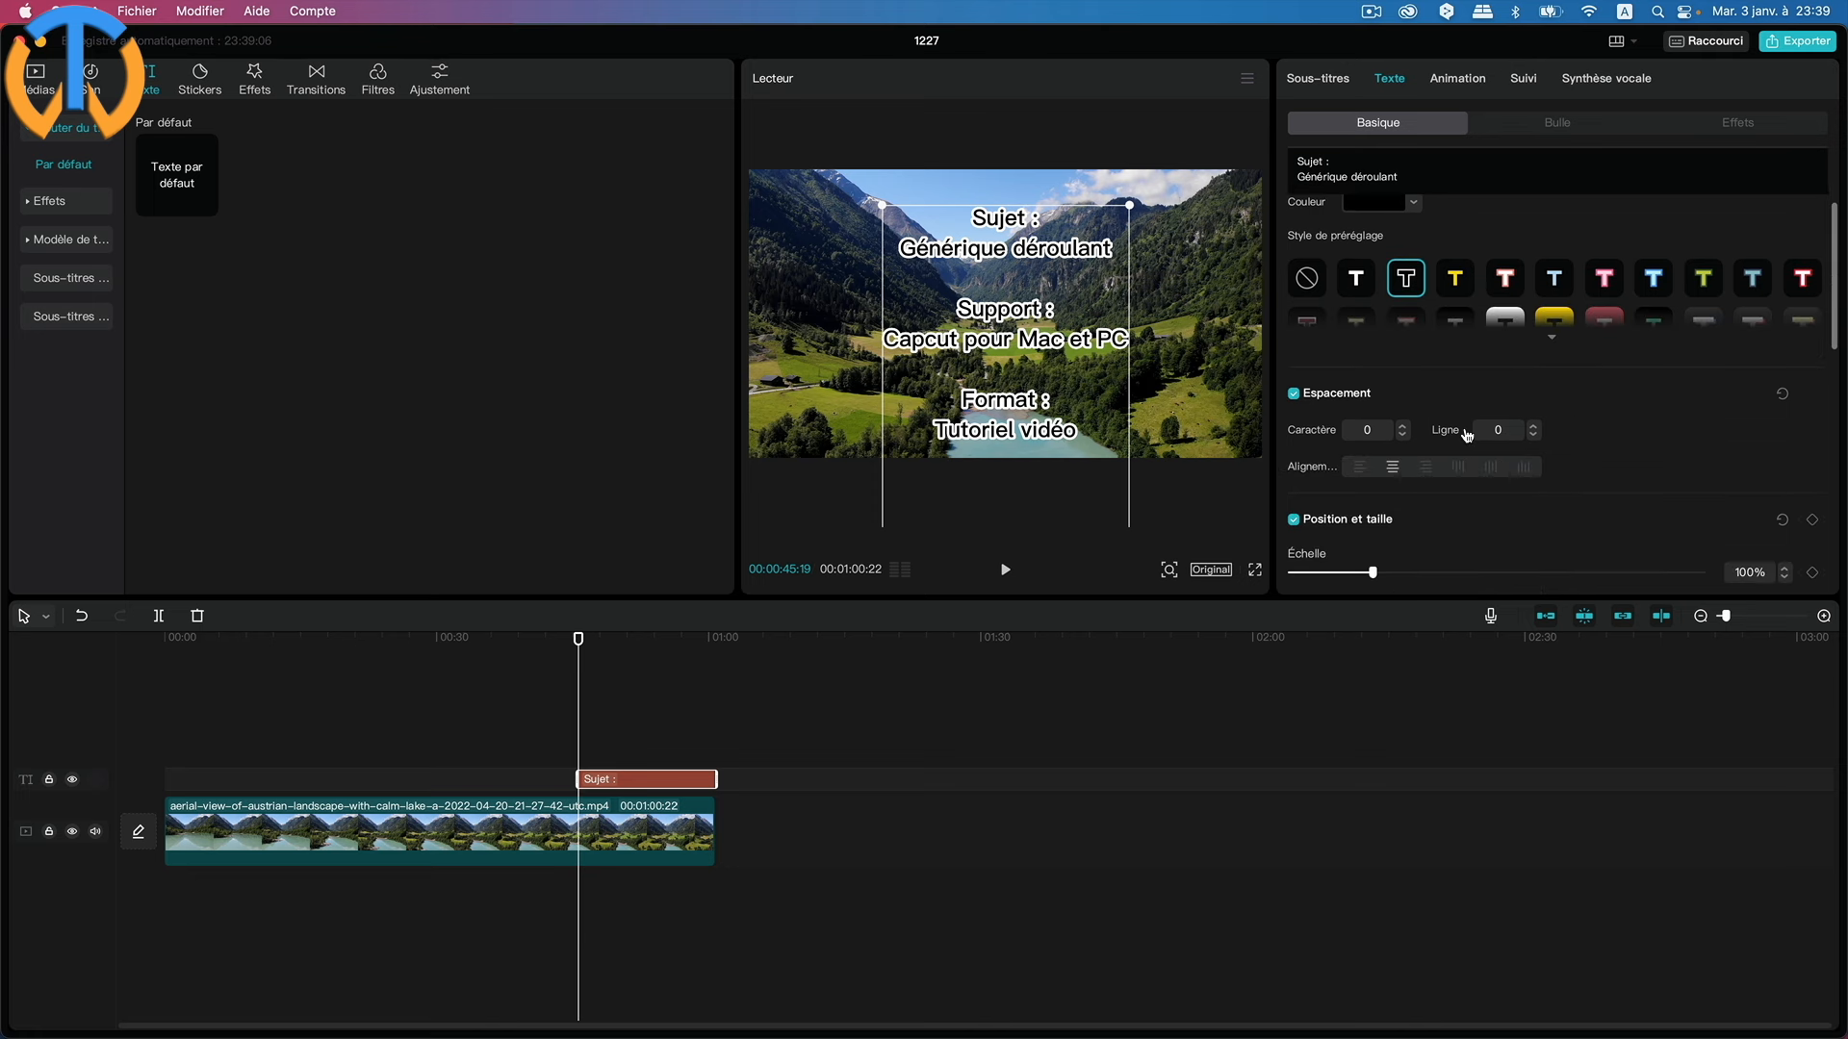
# Try wider character and line spacing on the credits text and restore both to 0.
pyautogui.click(1403, 427)
pyautogui.click(1403, 427)
pyautogui.click(1403, 434)
pyautogui.click(1403, 434)
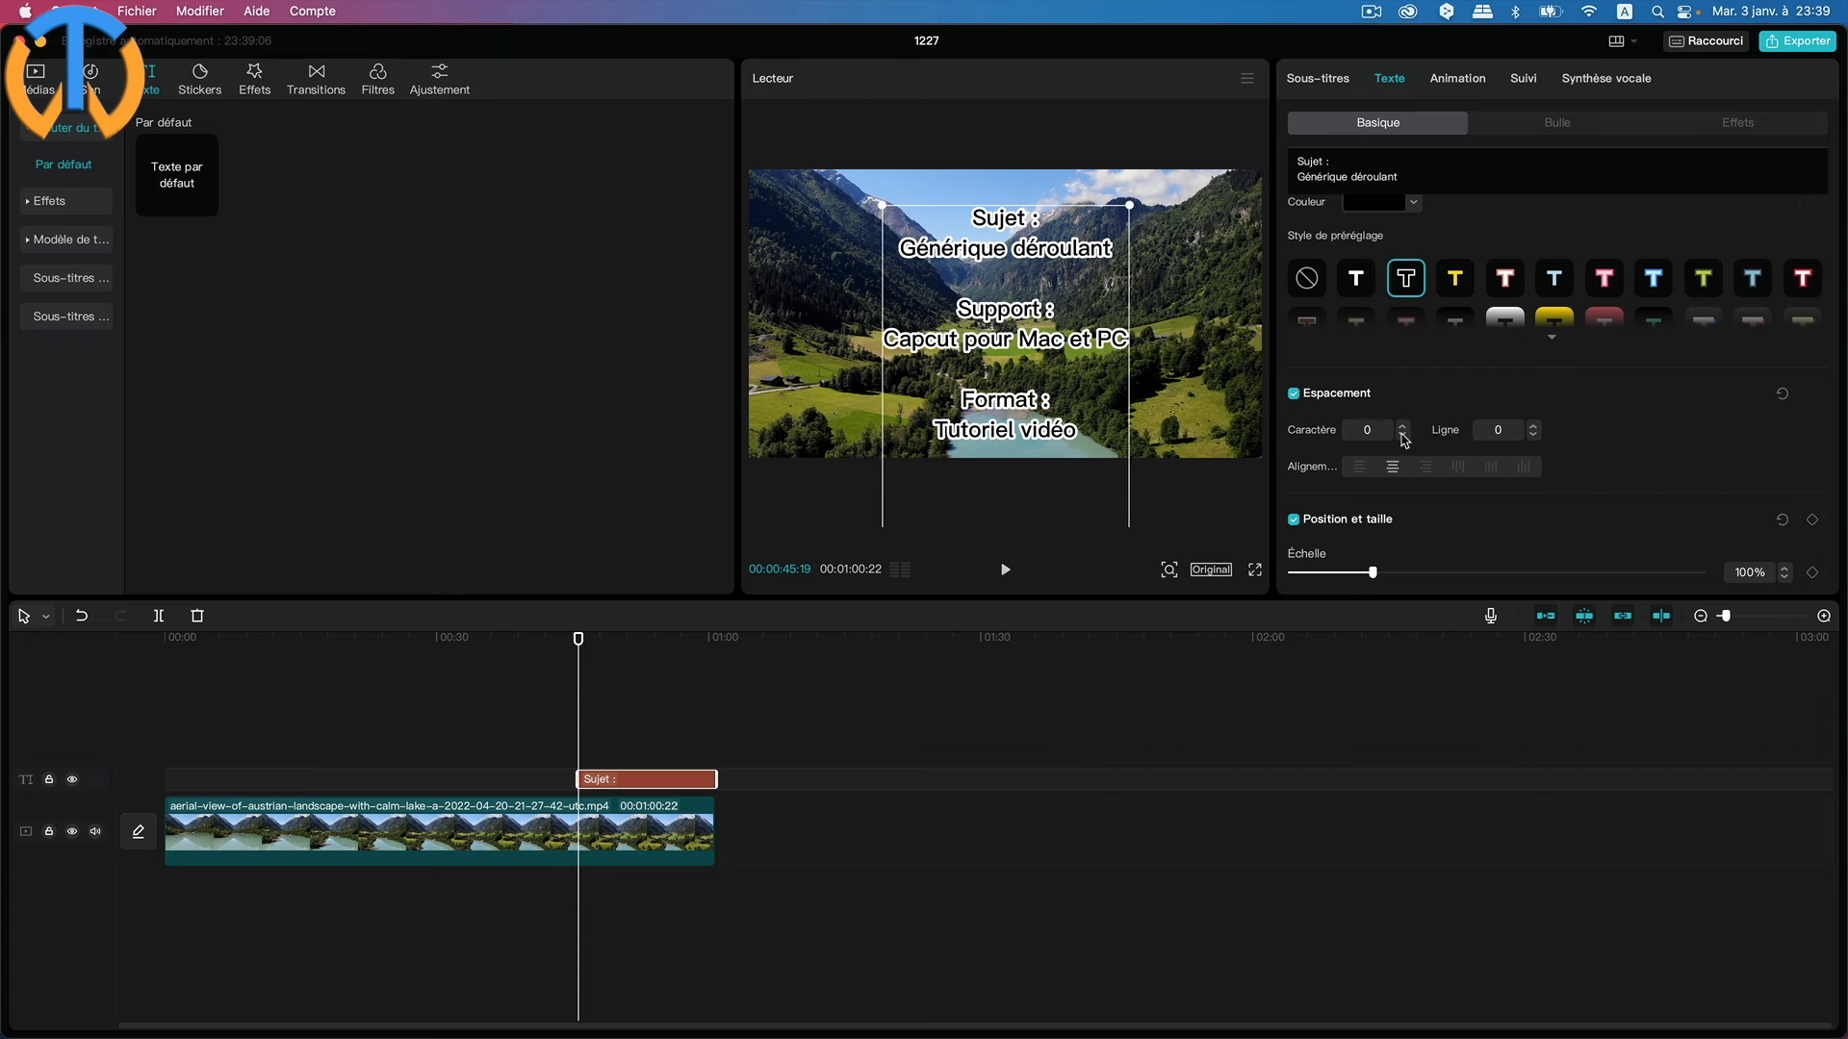
pyautogui.click(1534, 426)
pyautogui.click(1534, 426)
pyautogui.click(1534, 435)
pyautogui.click(1534, 435)
# Try a 101% scale on the credits text and move it to the right and back to the horizontal centre.
pyautogui.scroll(-2, 1663, 462)
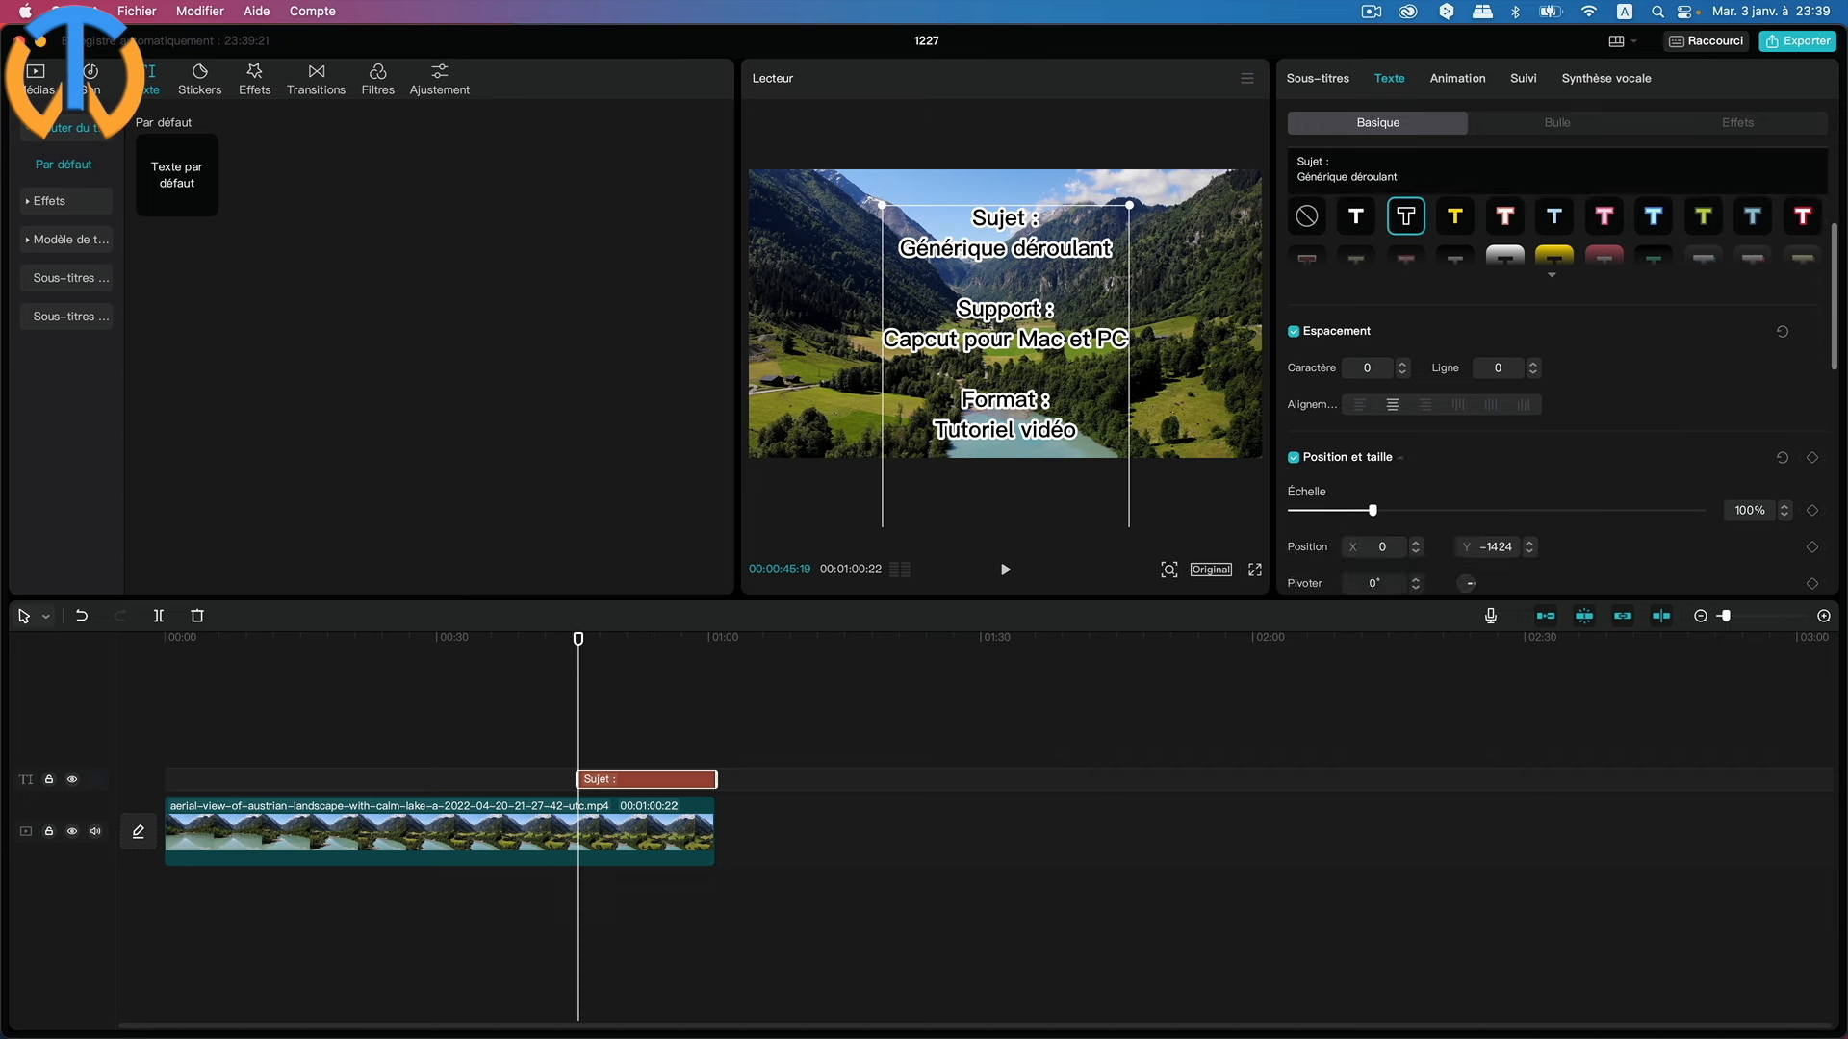
pyautogui.scroll(-4, 1663, 462)
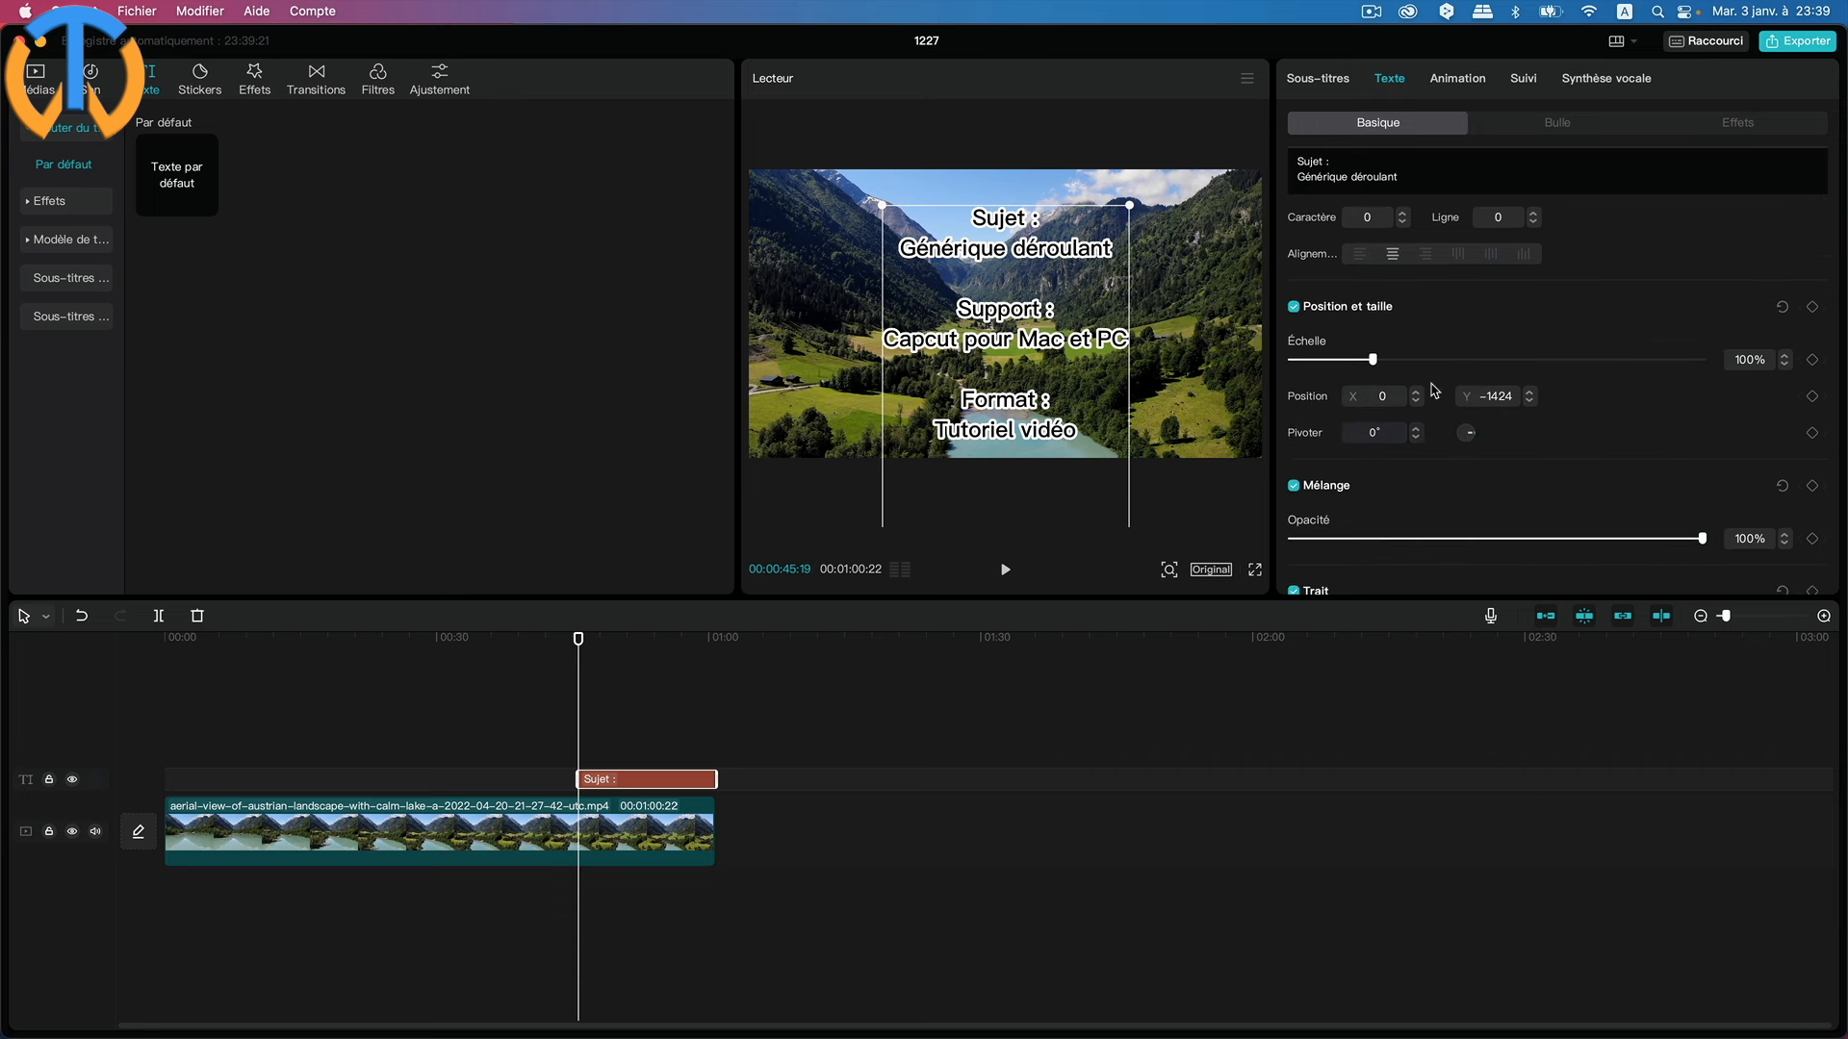
pyautogui.moveTo(1374, 360); pyautogui.dragTo(1376, 366)
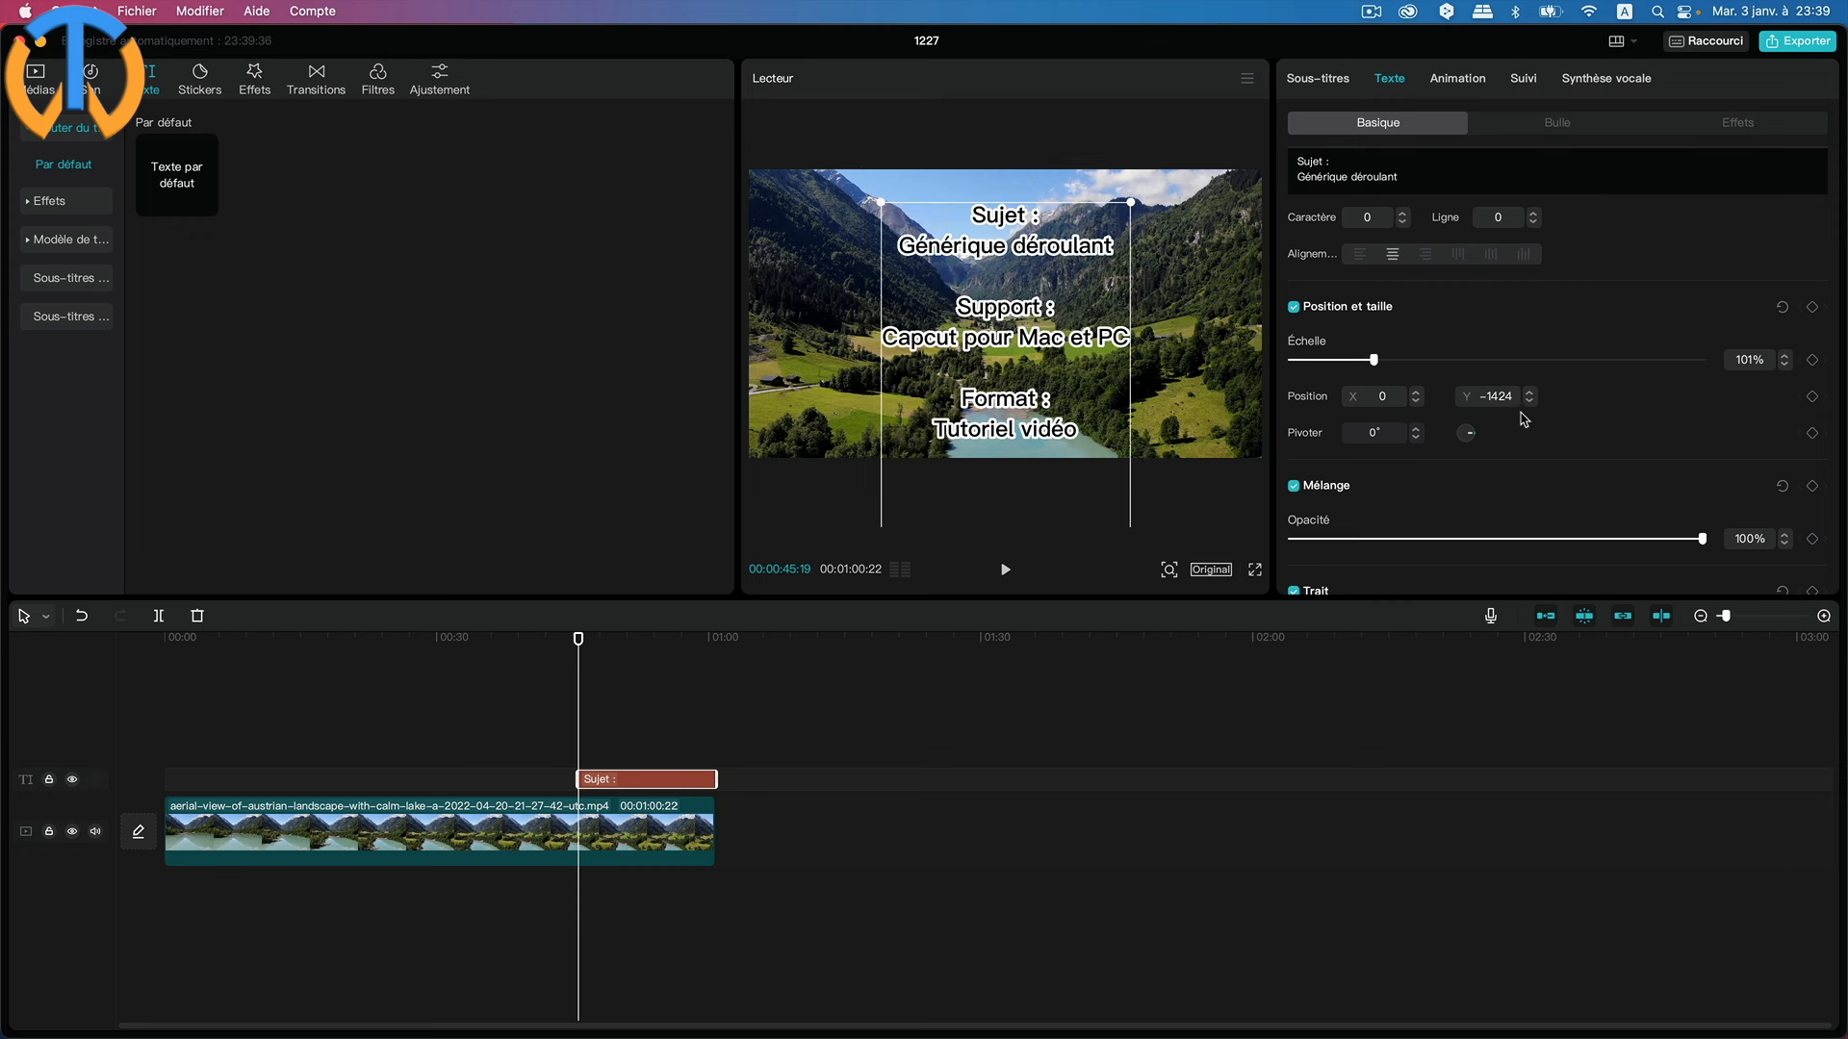
pyautogui.moveTo(1030, 336); pyautogui.dragTo(1086, 303)
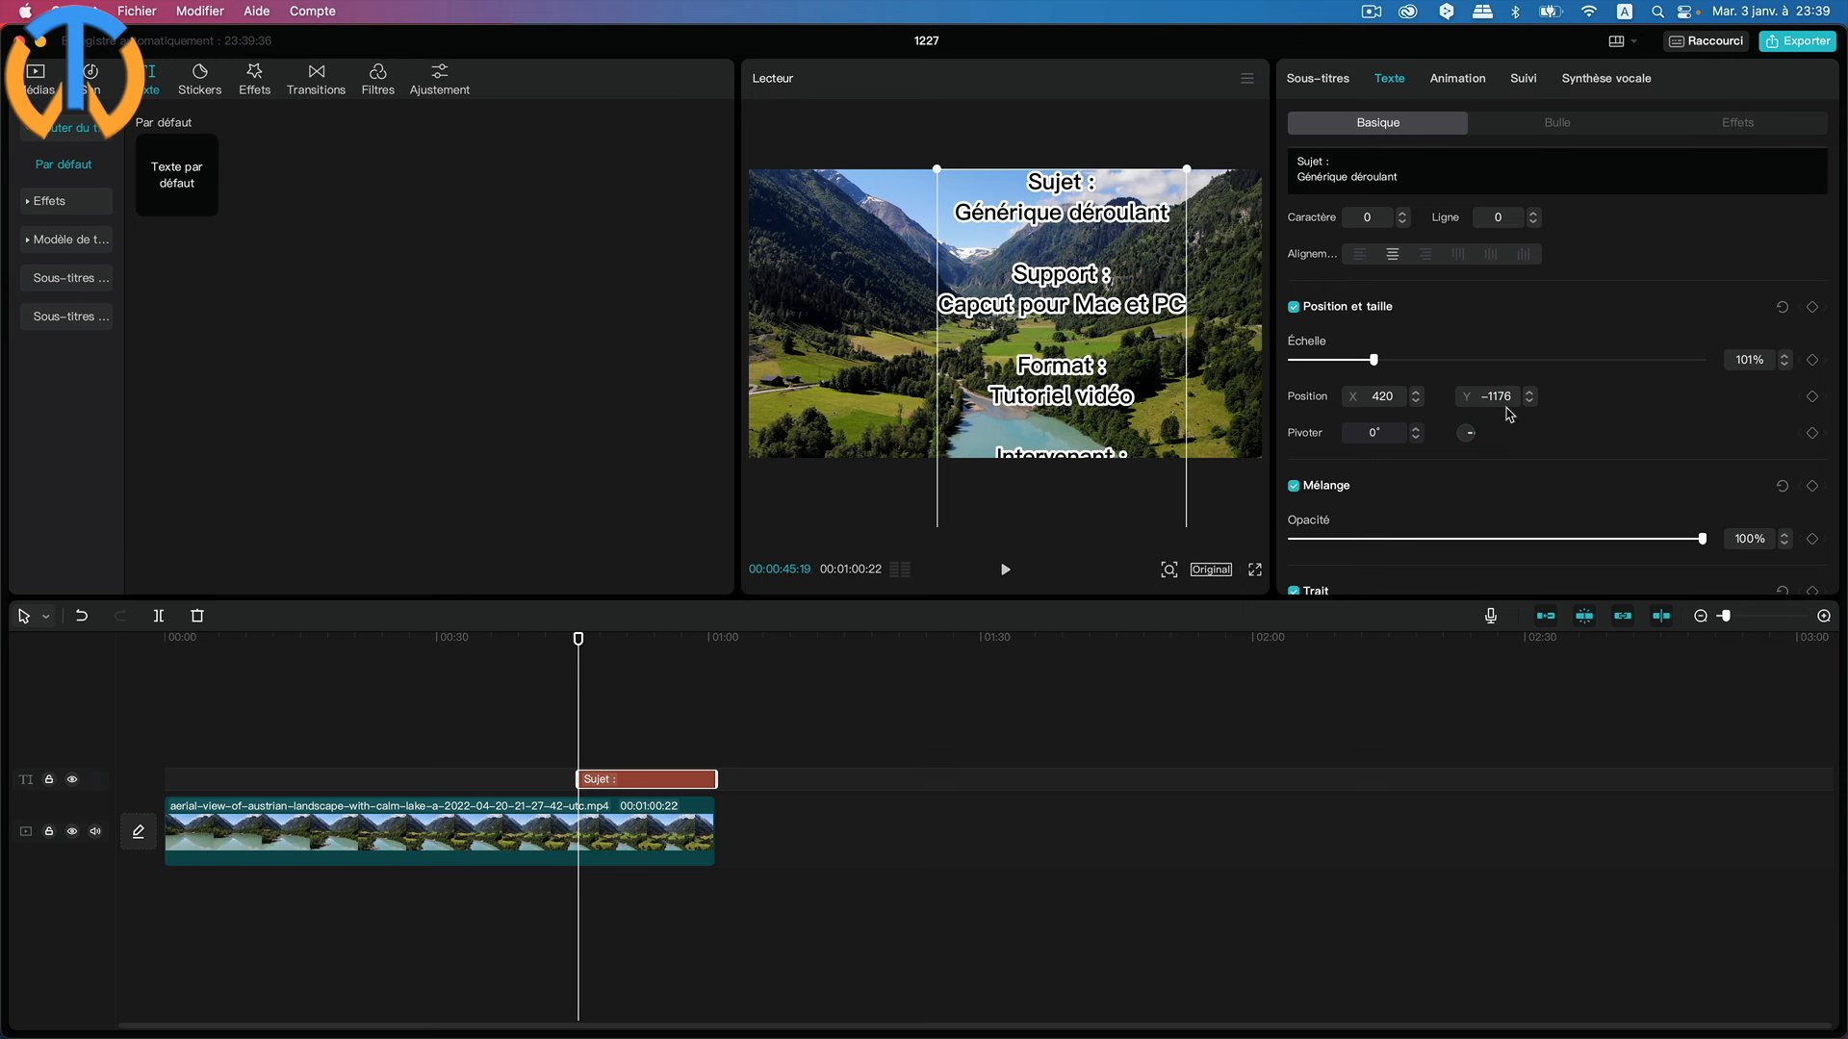
pyautogui.moveTo(1092, 322); pyautogui.dragTo(1036, 331)
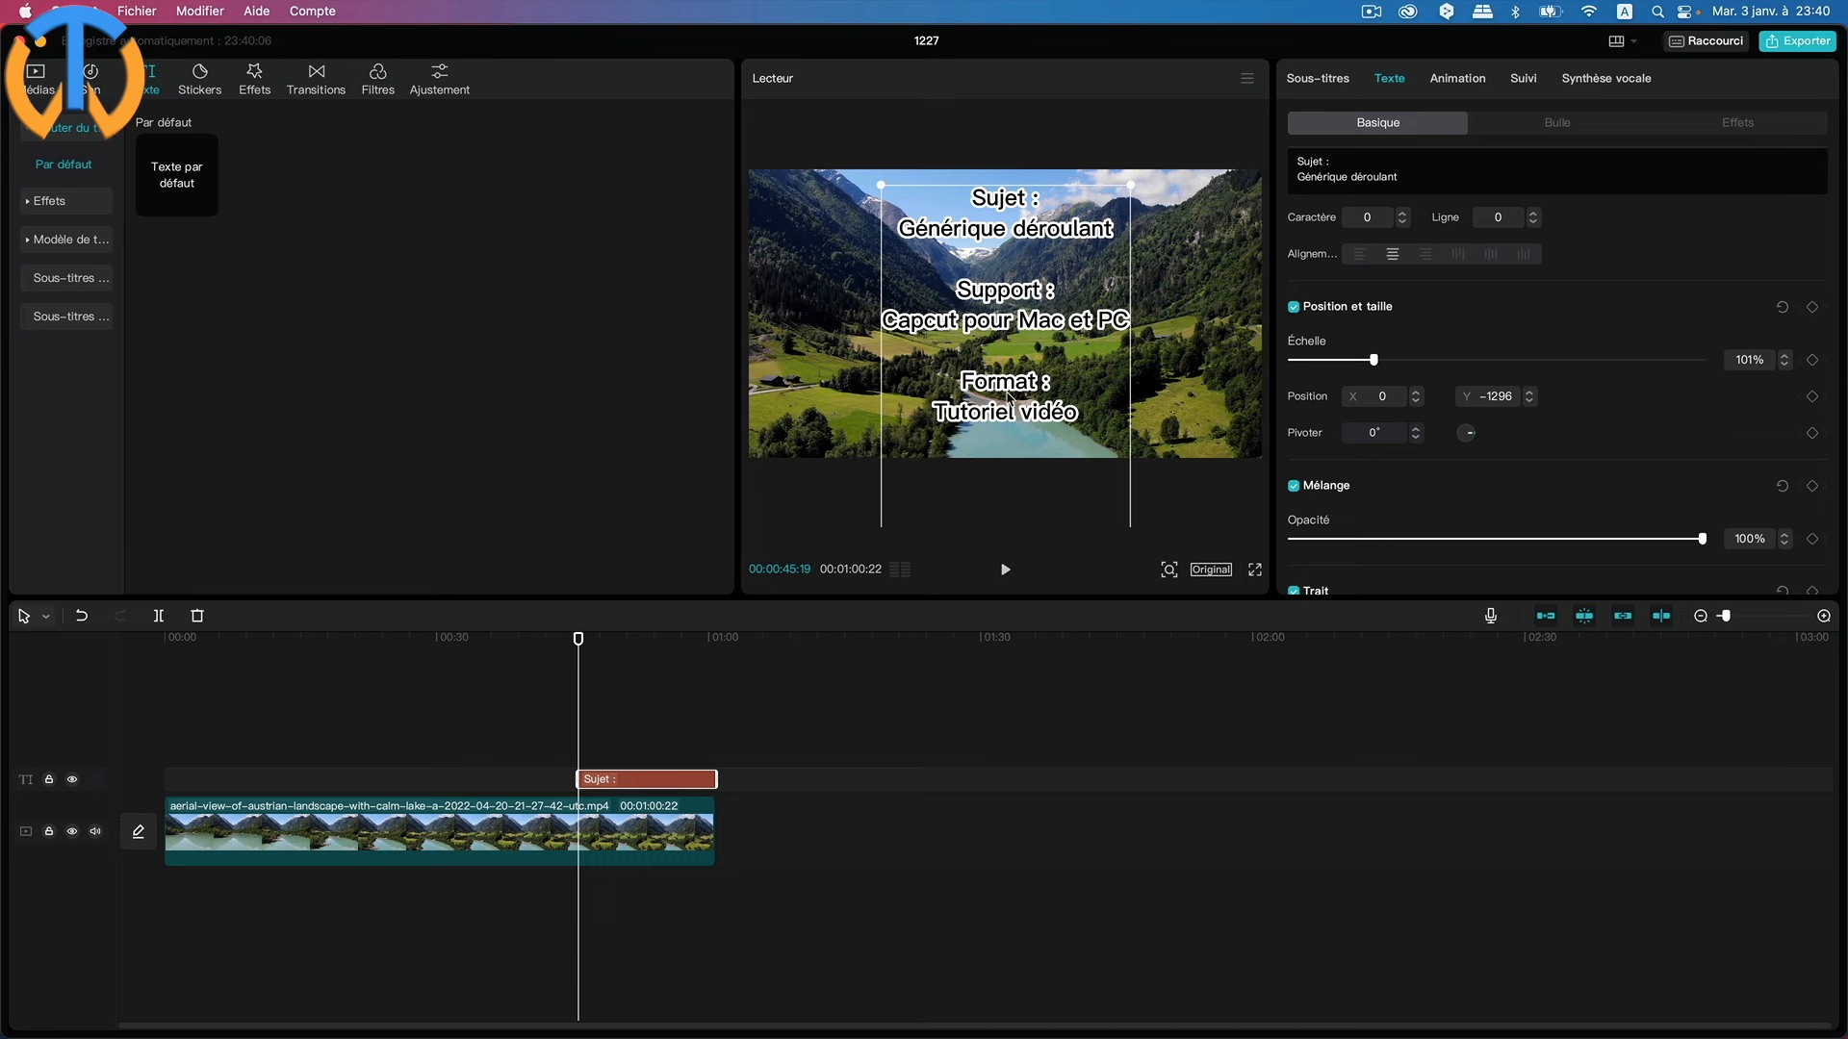
# Move the credits text to the right side of the frame and reduce its scale to 70%.
pyautogui.moveTo(1012, 301); pyautogui.dragTo(1131, 294)
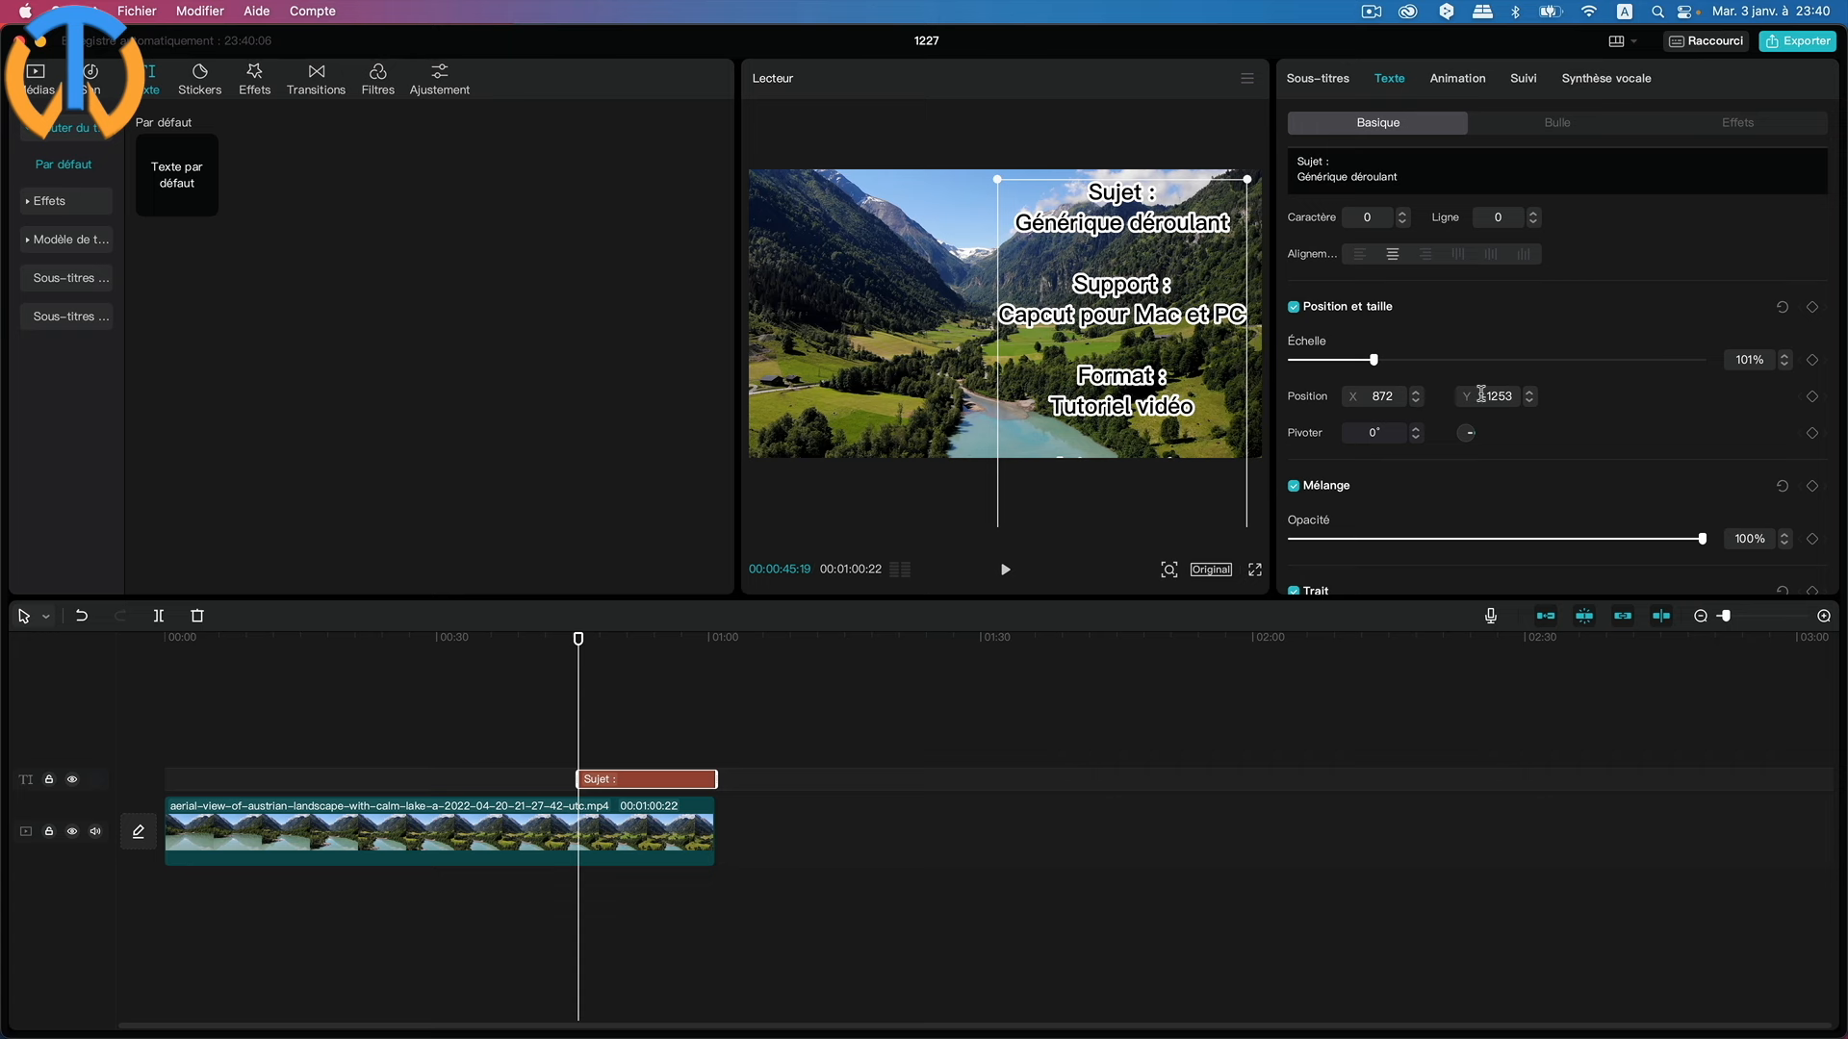
pyautogui.moveTo(1375, 363); pyautogui.dragTo(1355, 372)
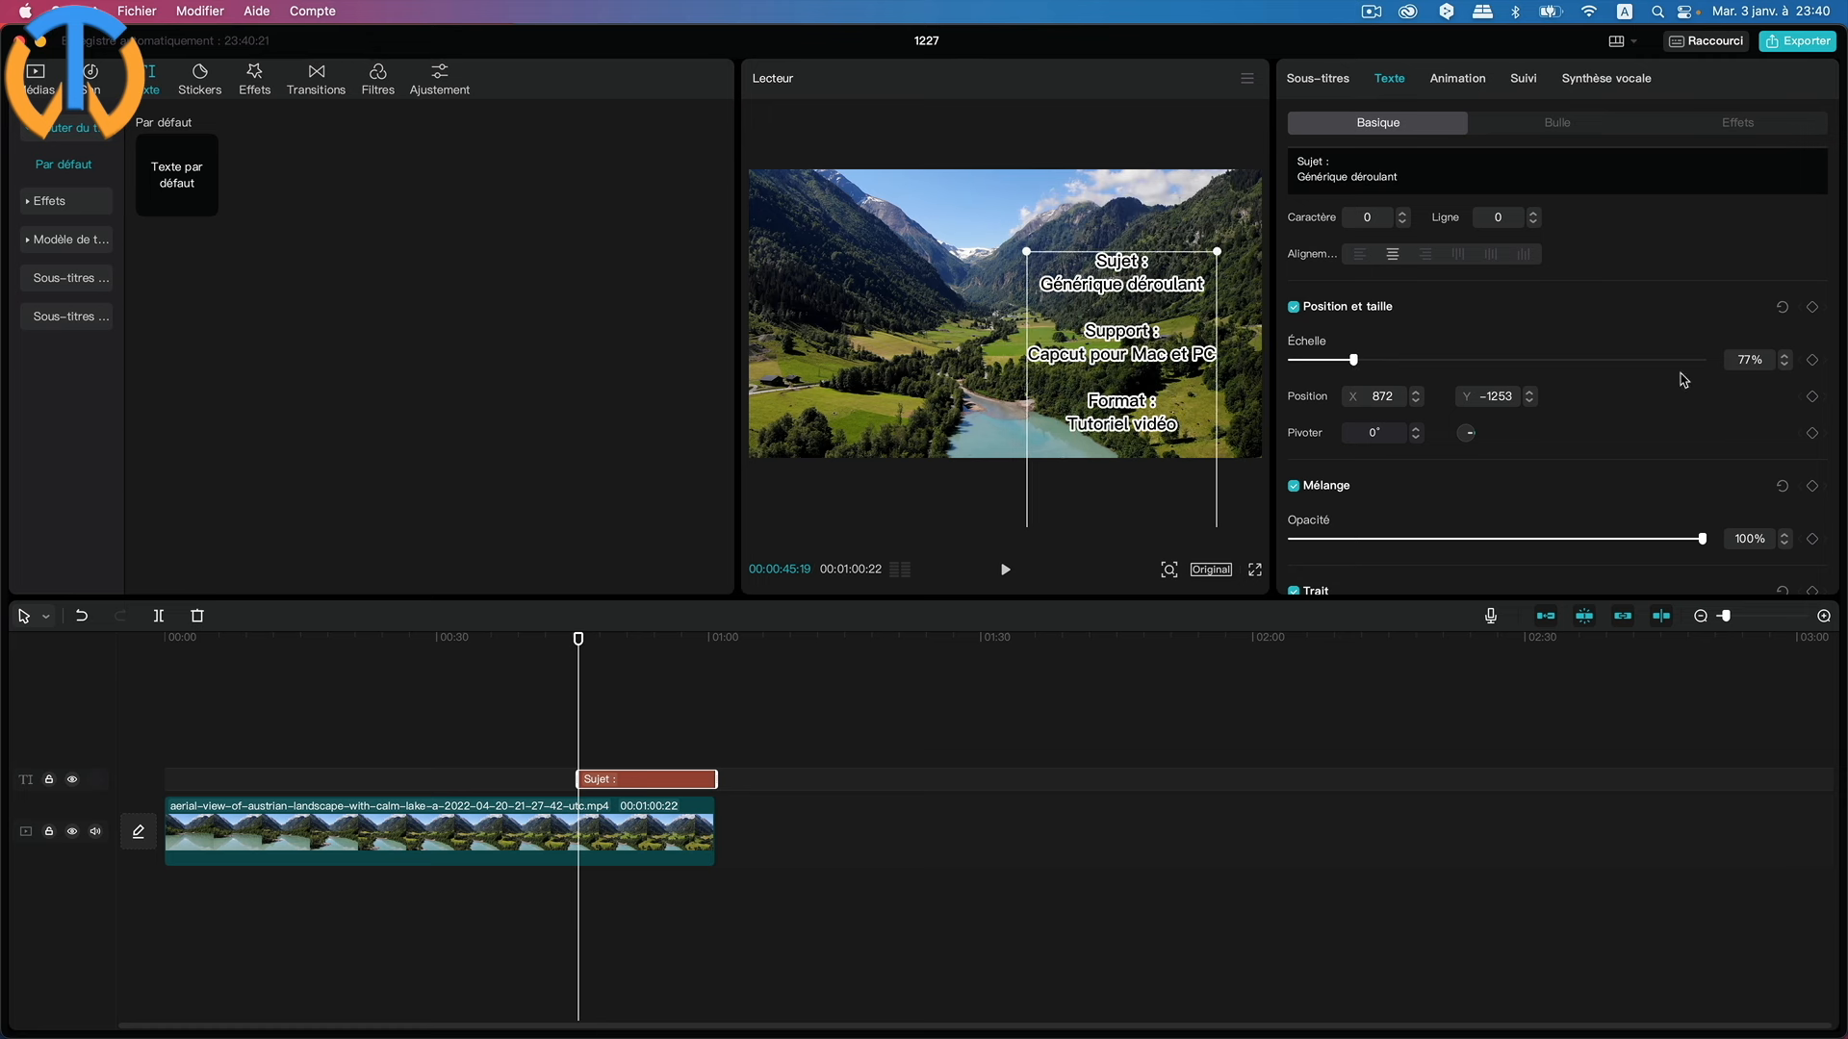
pyautogui.click(1784, 366)
pyautogui.click(1783, 366)
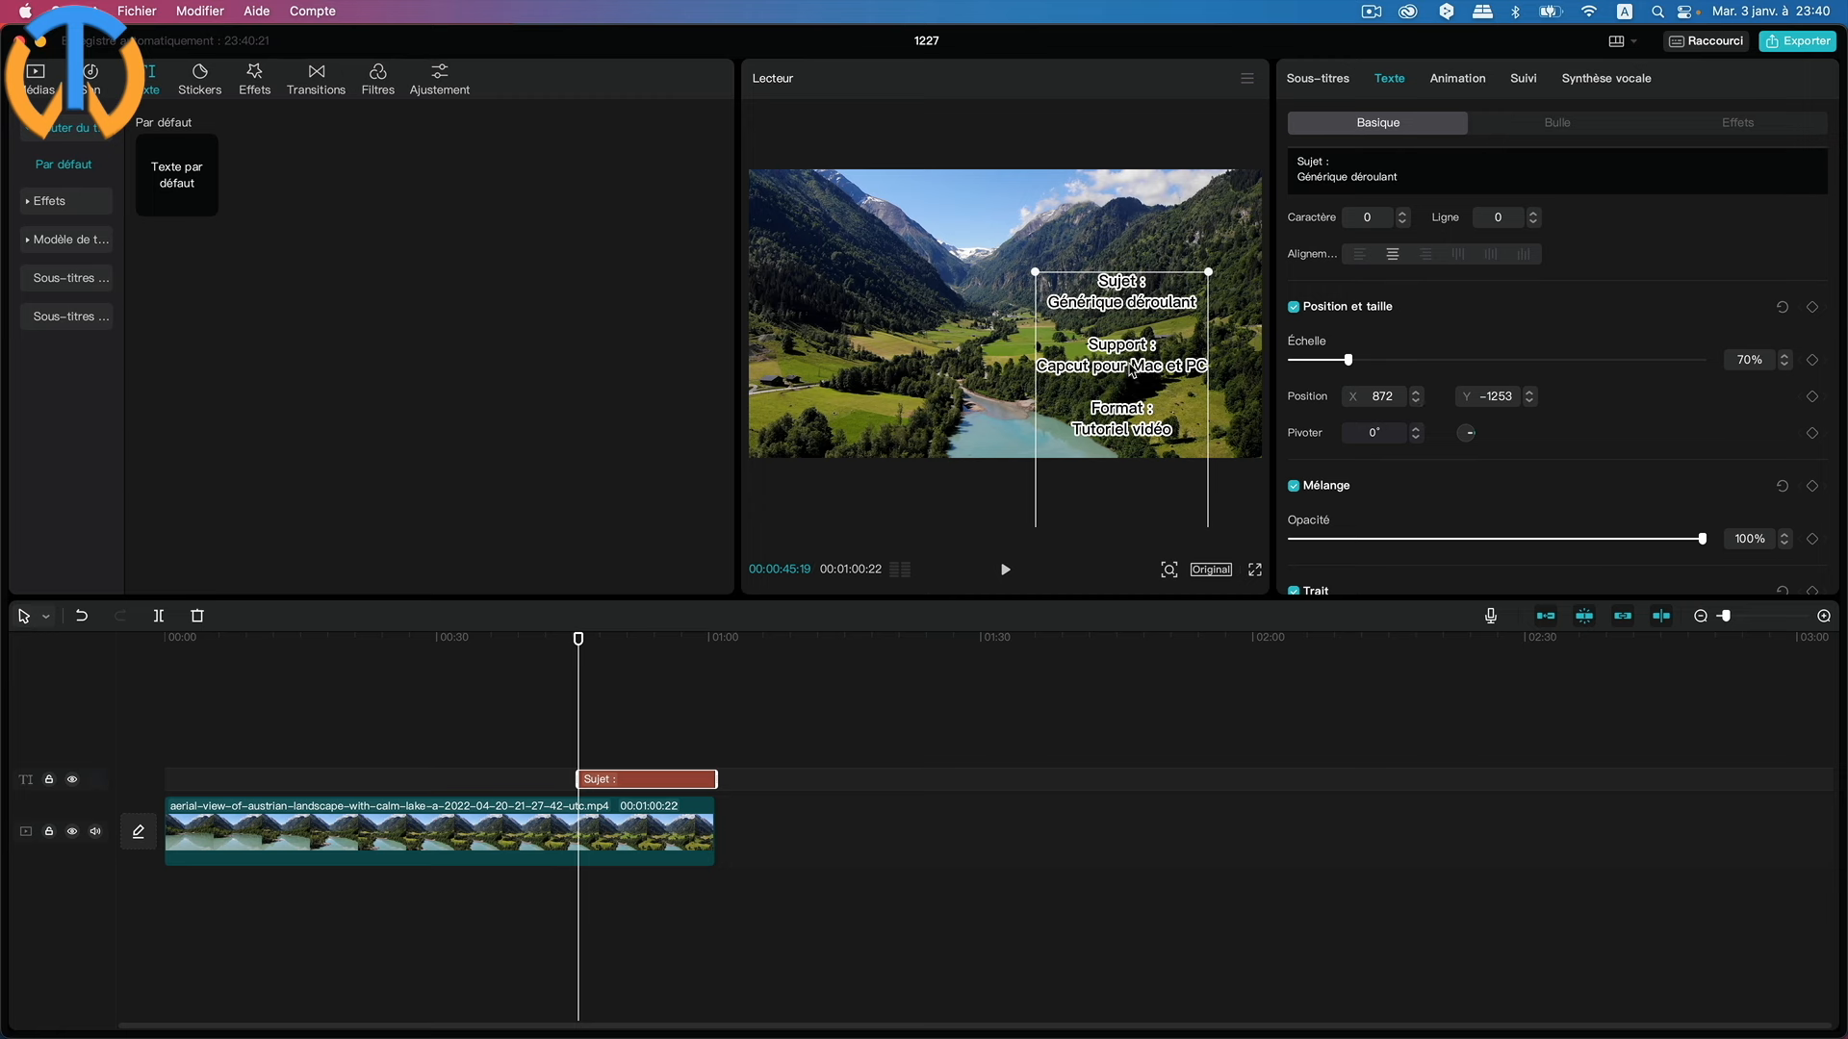
# Place the credits just below the frame on the right, add a position keyframe at the text clip's start, and set X to 1140.
pyautogui.moveTo(1136, 374); pyautogui.dragTo(1171, 465)
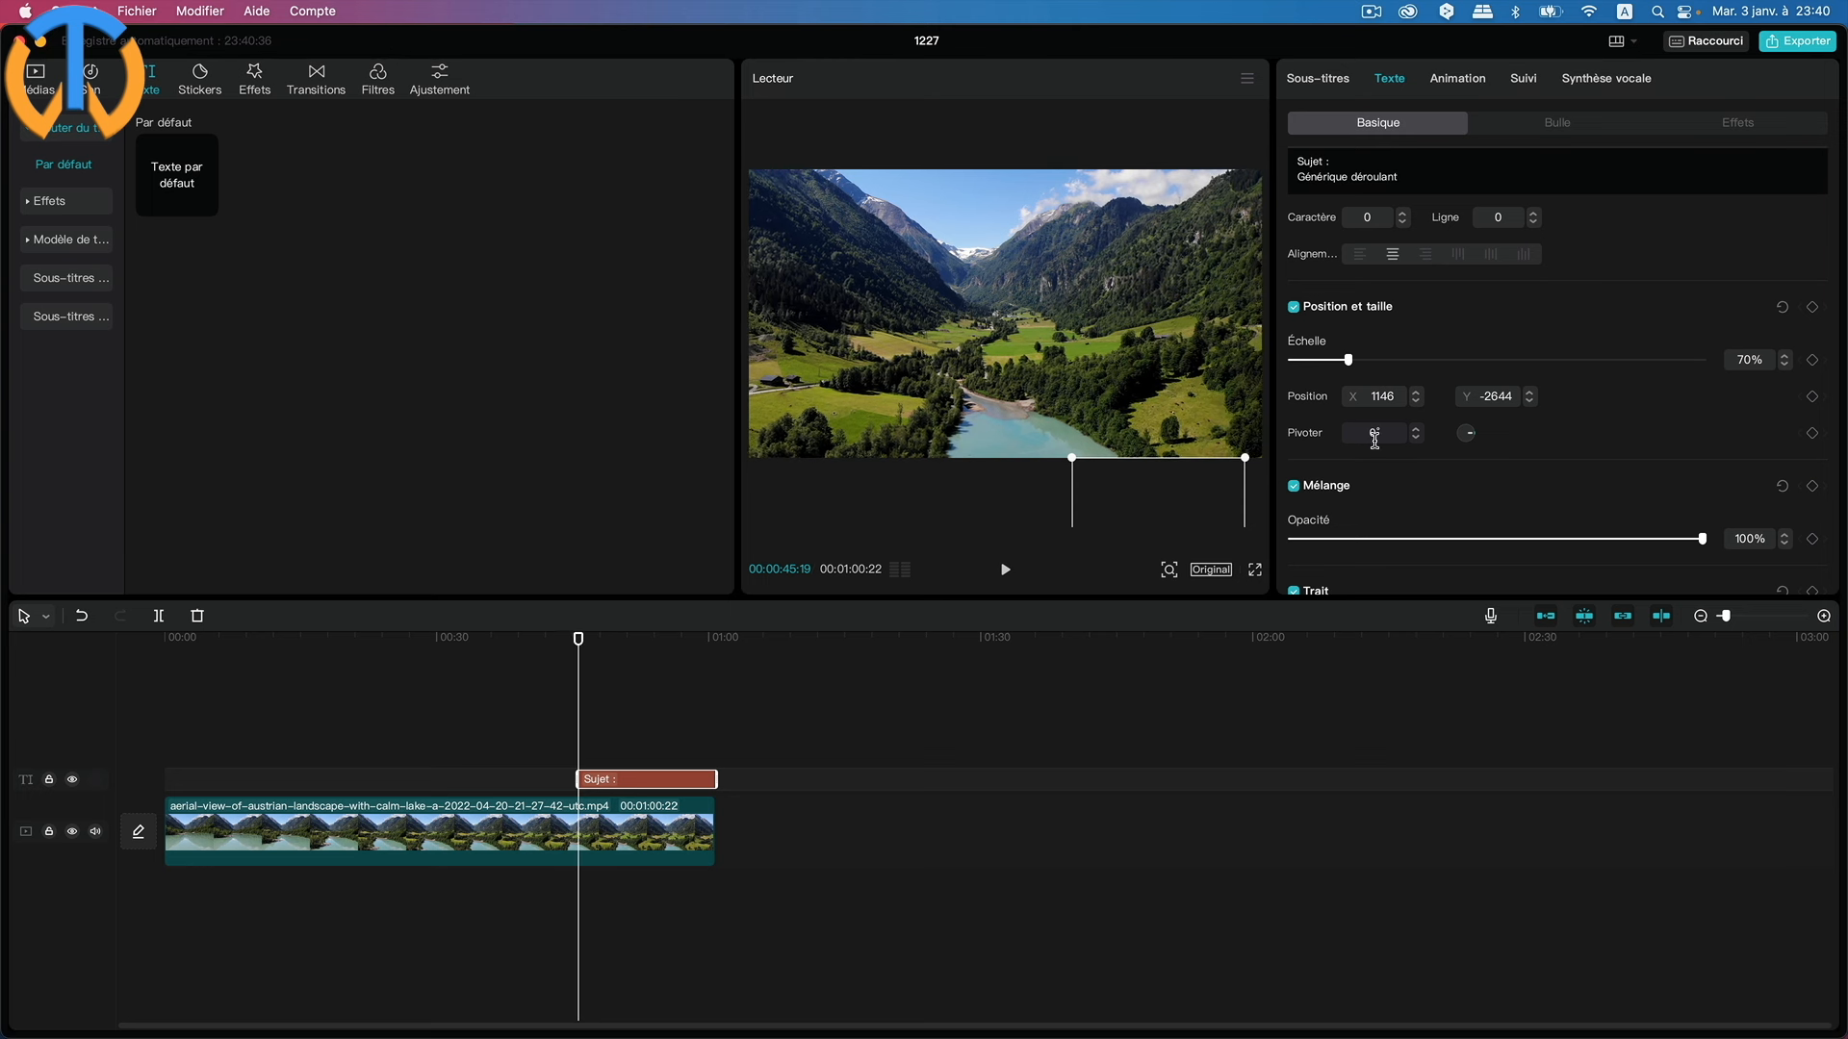
pyautogui.click(1814, 399)
pyautogui.doubleClick(1396, 396)
pyautogui.write('1140')
pyautogui.press('Return')
# At the end of the video, keyframe the credits' position above the frame with X at 1140 and Y at about 2771.
pyautogui.moveTo(580, 638); pyautogui.dragTo(712, 642)
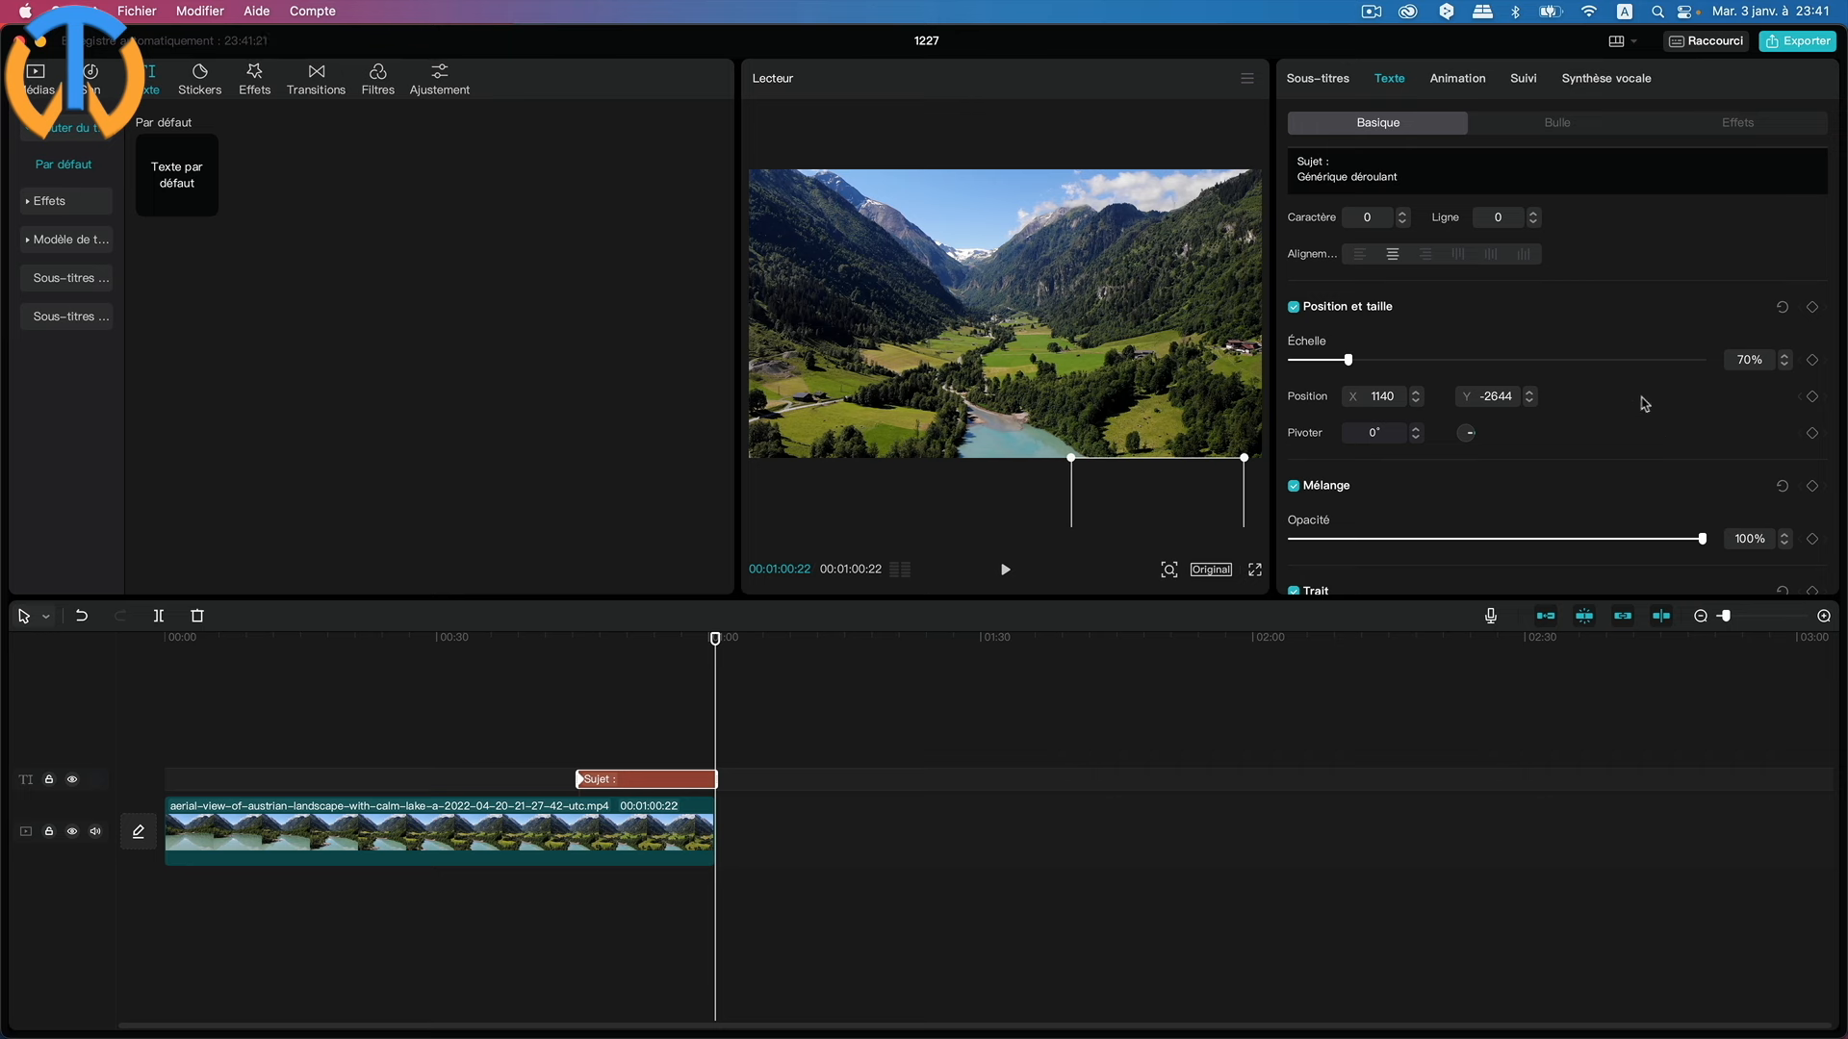
pyautogui.click(1812, 397)
pyautogui.moveTo(1152, 507); pyautogui.dragTo(1146, 15)
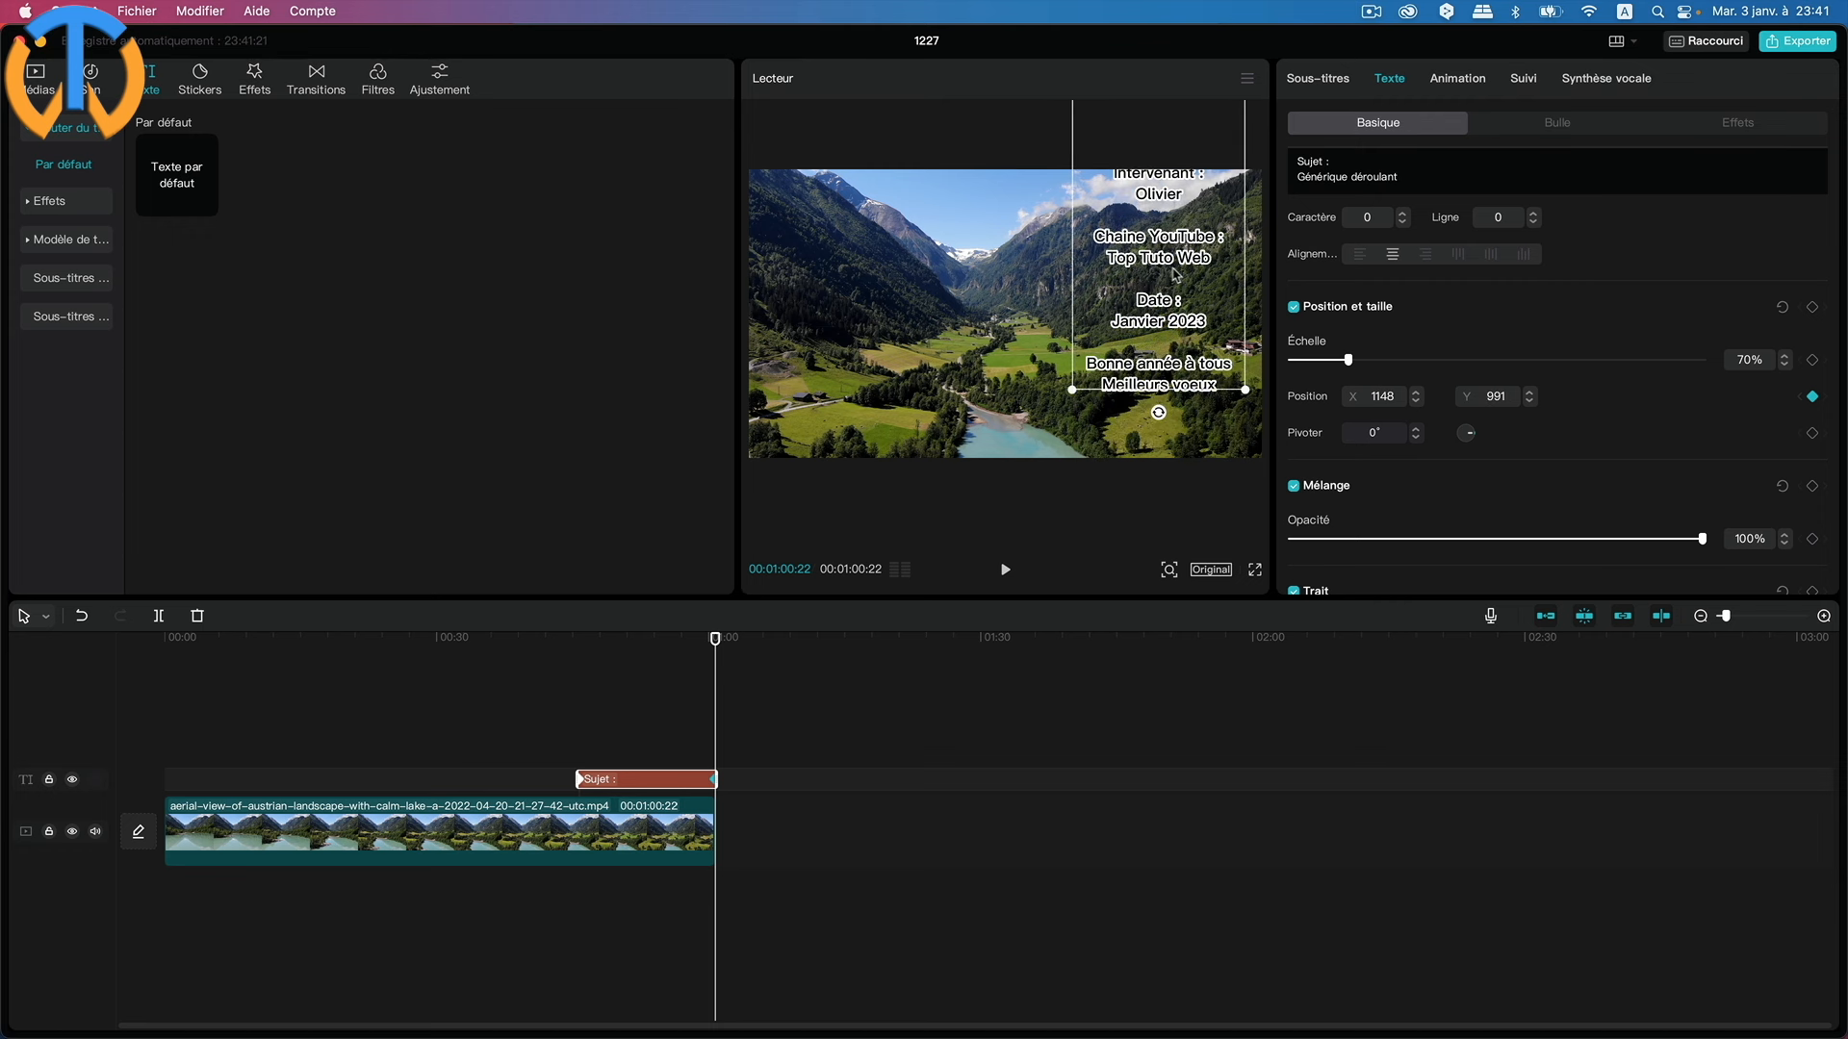
pyautogui.moveTo(1171, 271); pyautogui.dragTo(1176, 42)
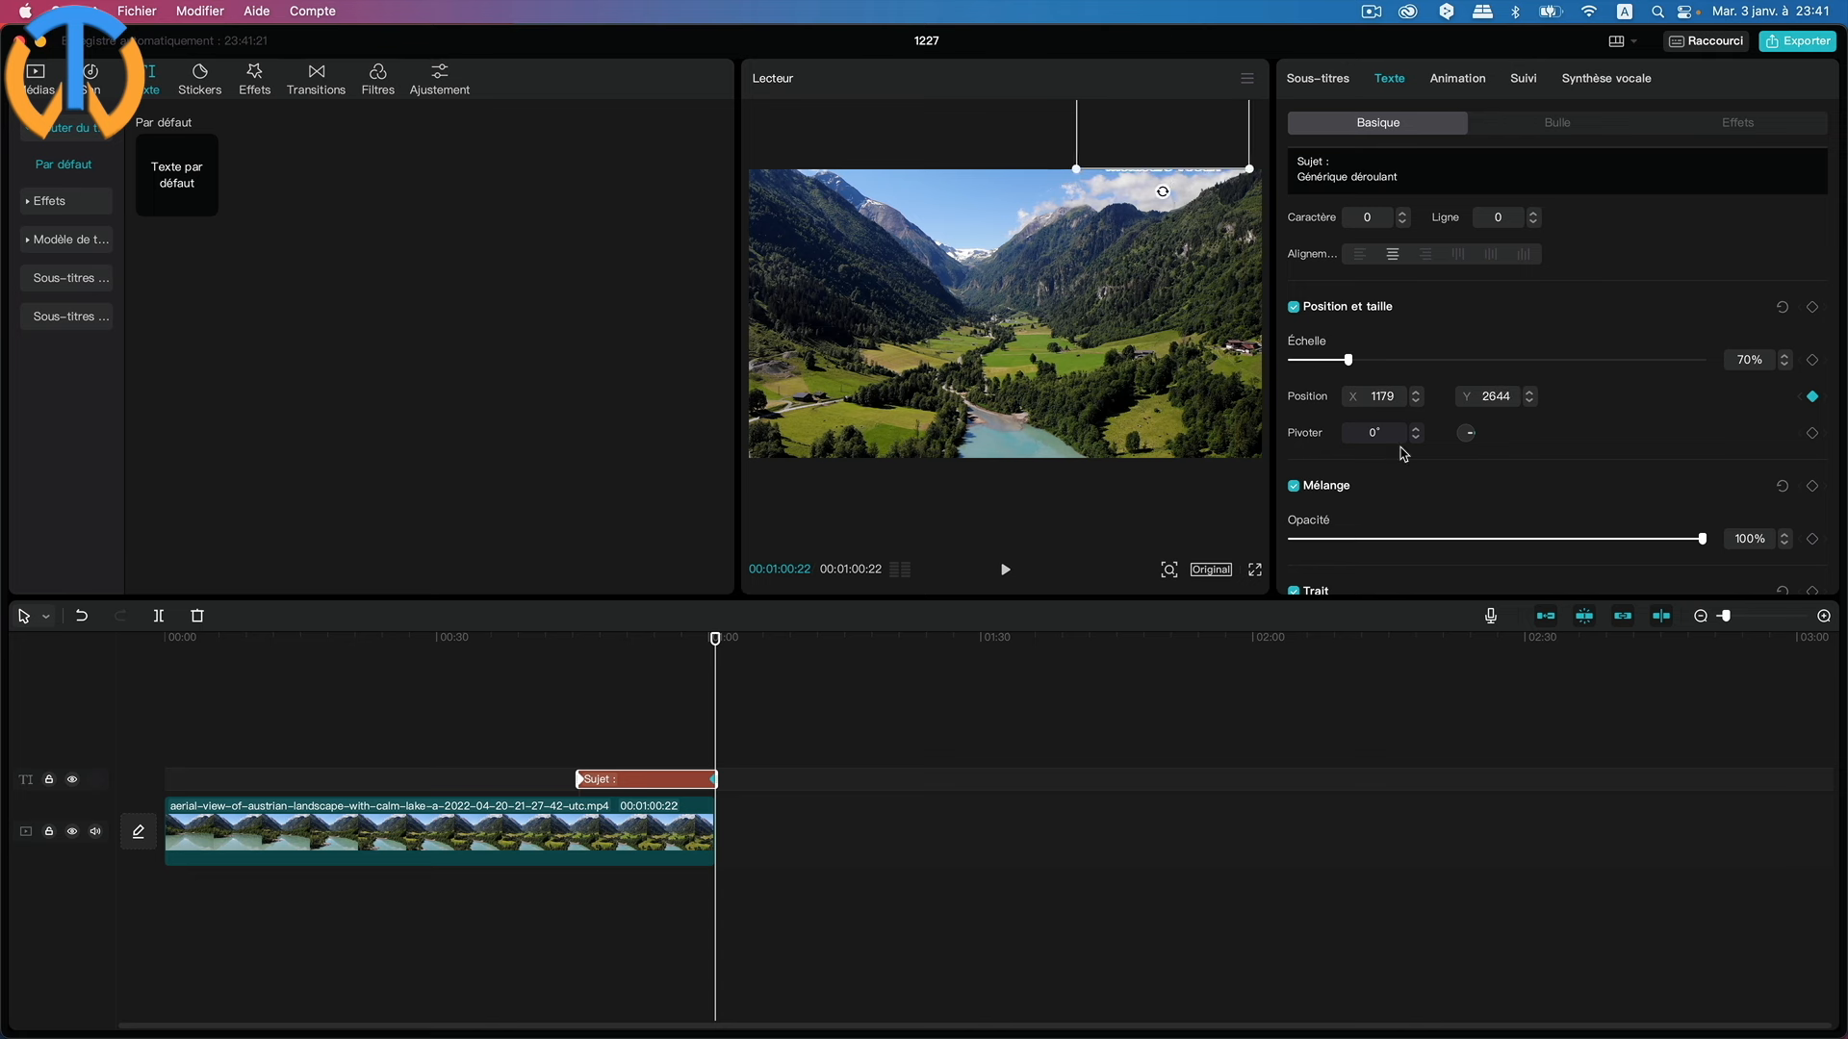
pyautogui.doubleClick(1397, 396)
pyautogui.write('1140')
pyautogui.press('Return')
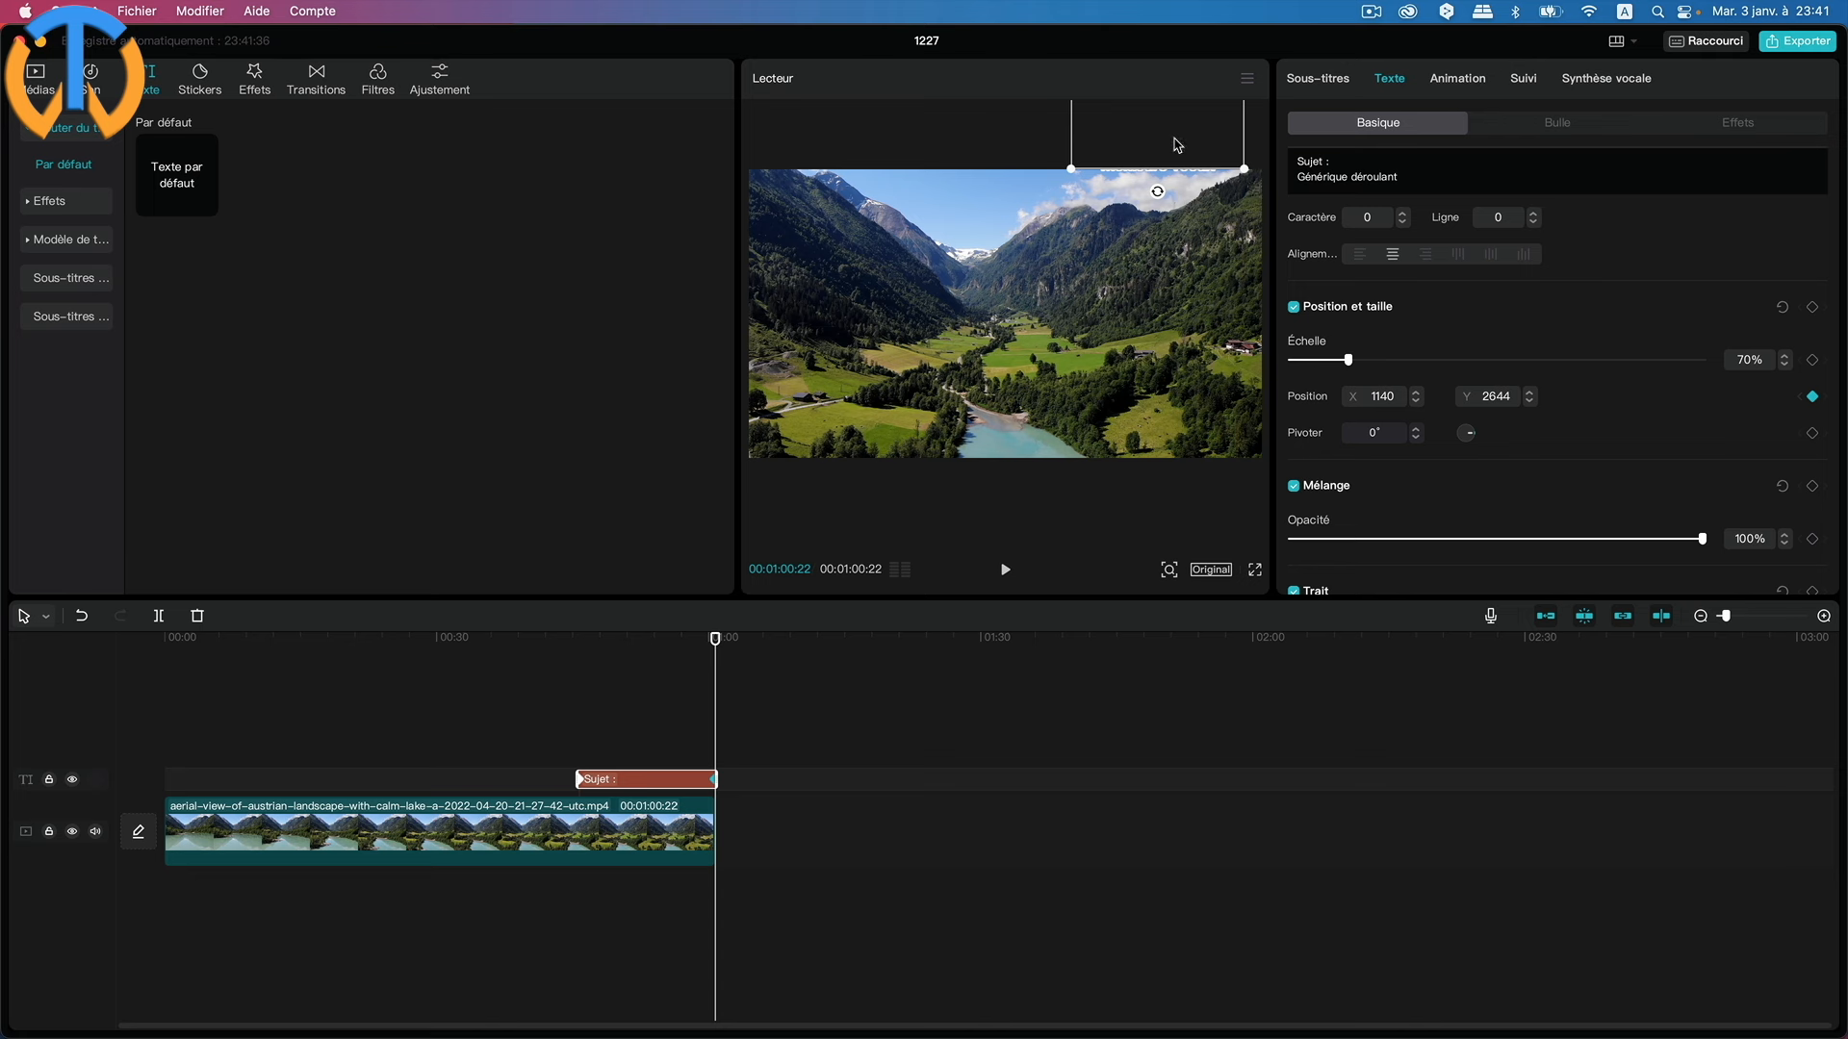
pyautogui.moveTo(1176, 144); pyautogui.dragTo(1176, 128)
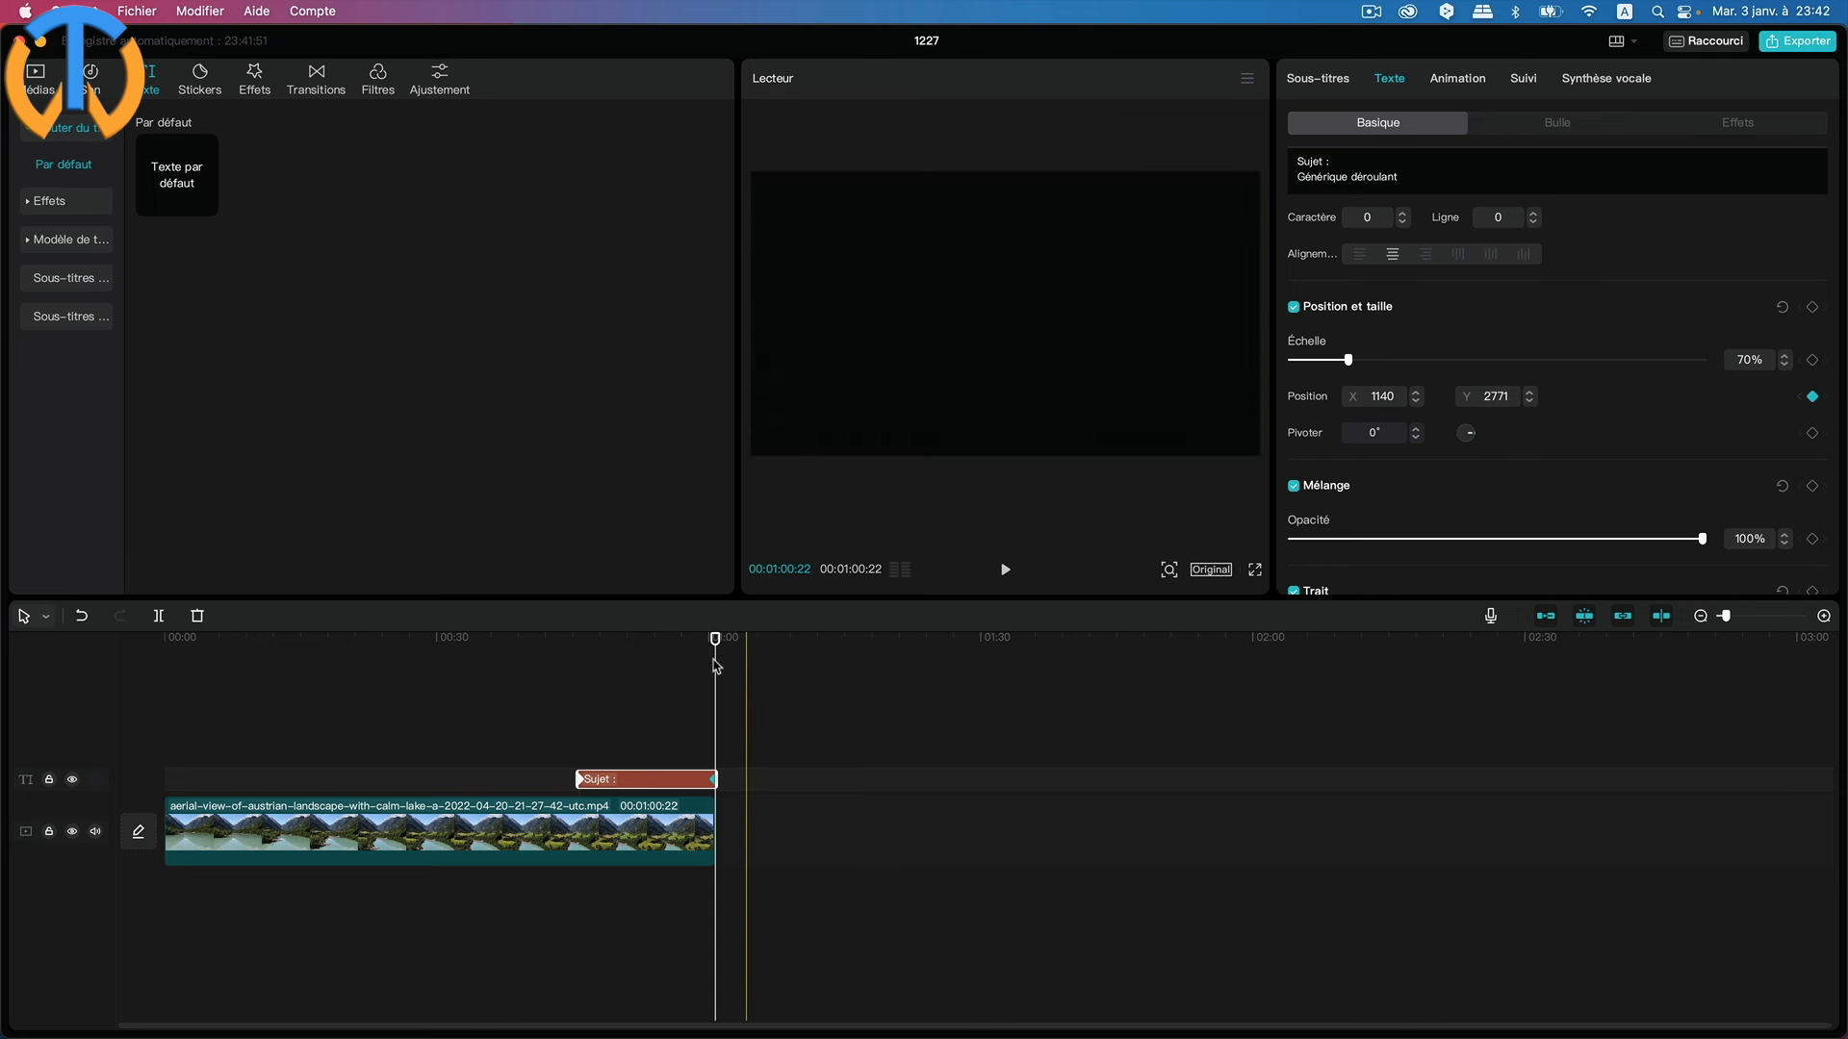
# Preview the scrolling credits by playing and scrubbing the video through to its end.
pyautogui.moveTo(715, 640); pyautogui.dragTo(577, 647)
pyautogui.press('space')
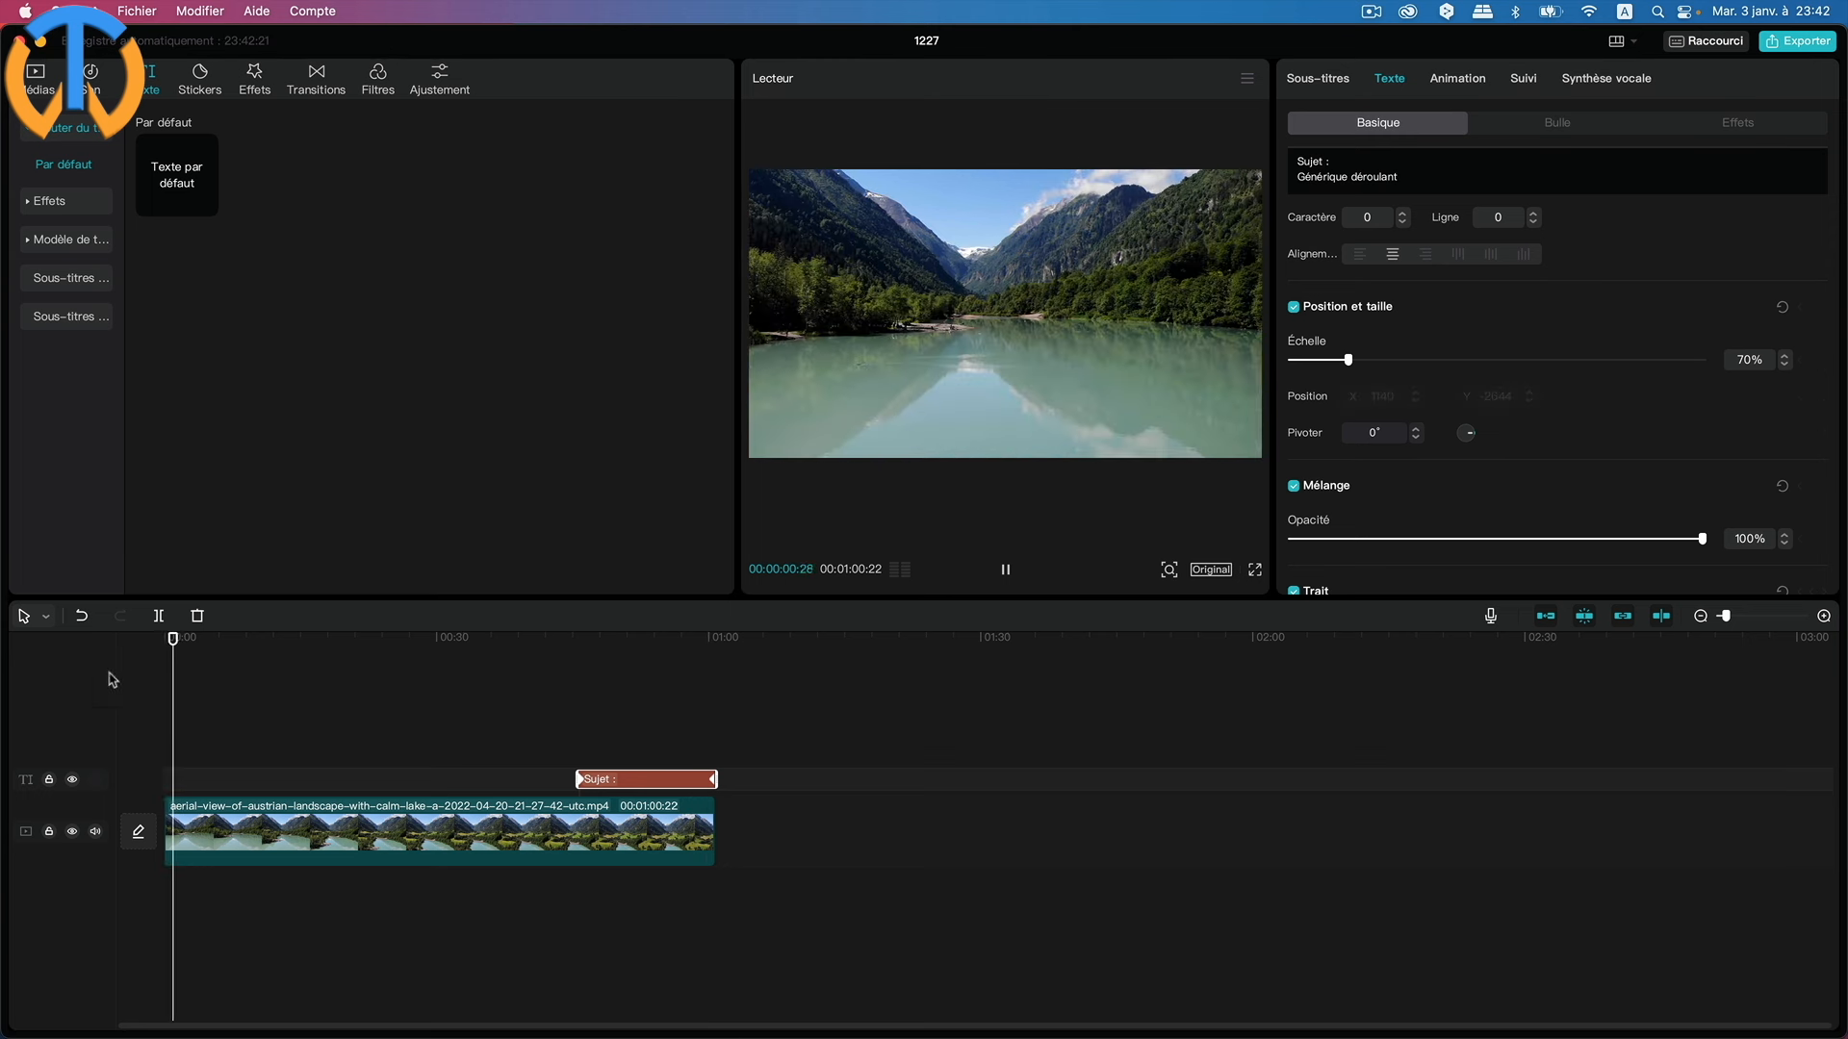
pyautogui.click(475, 656)
pyautogui.moveTo(501, 664); pyautogui.dragTo(628, 660)
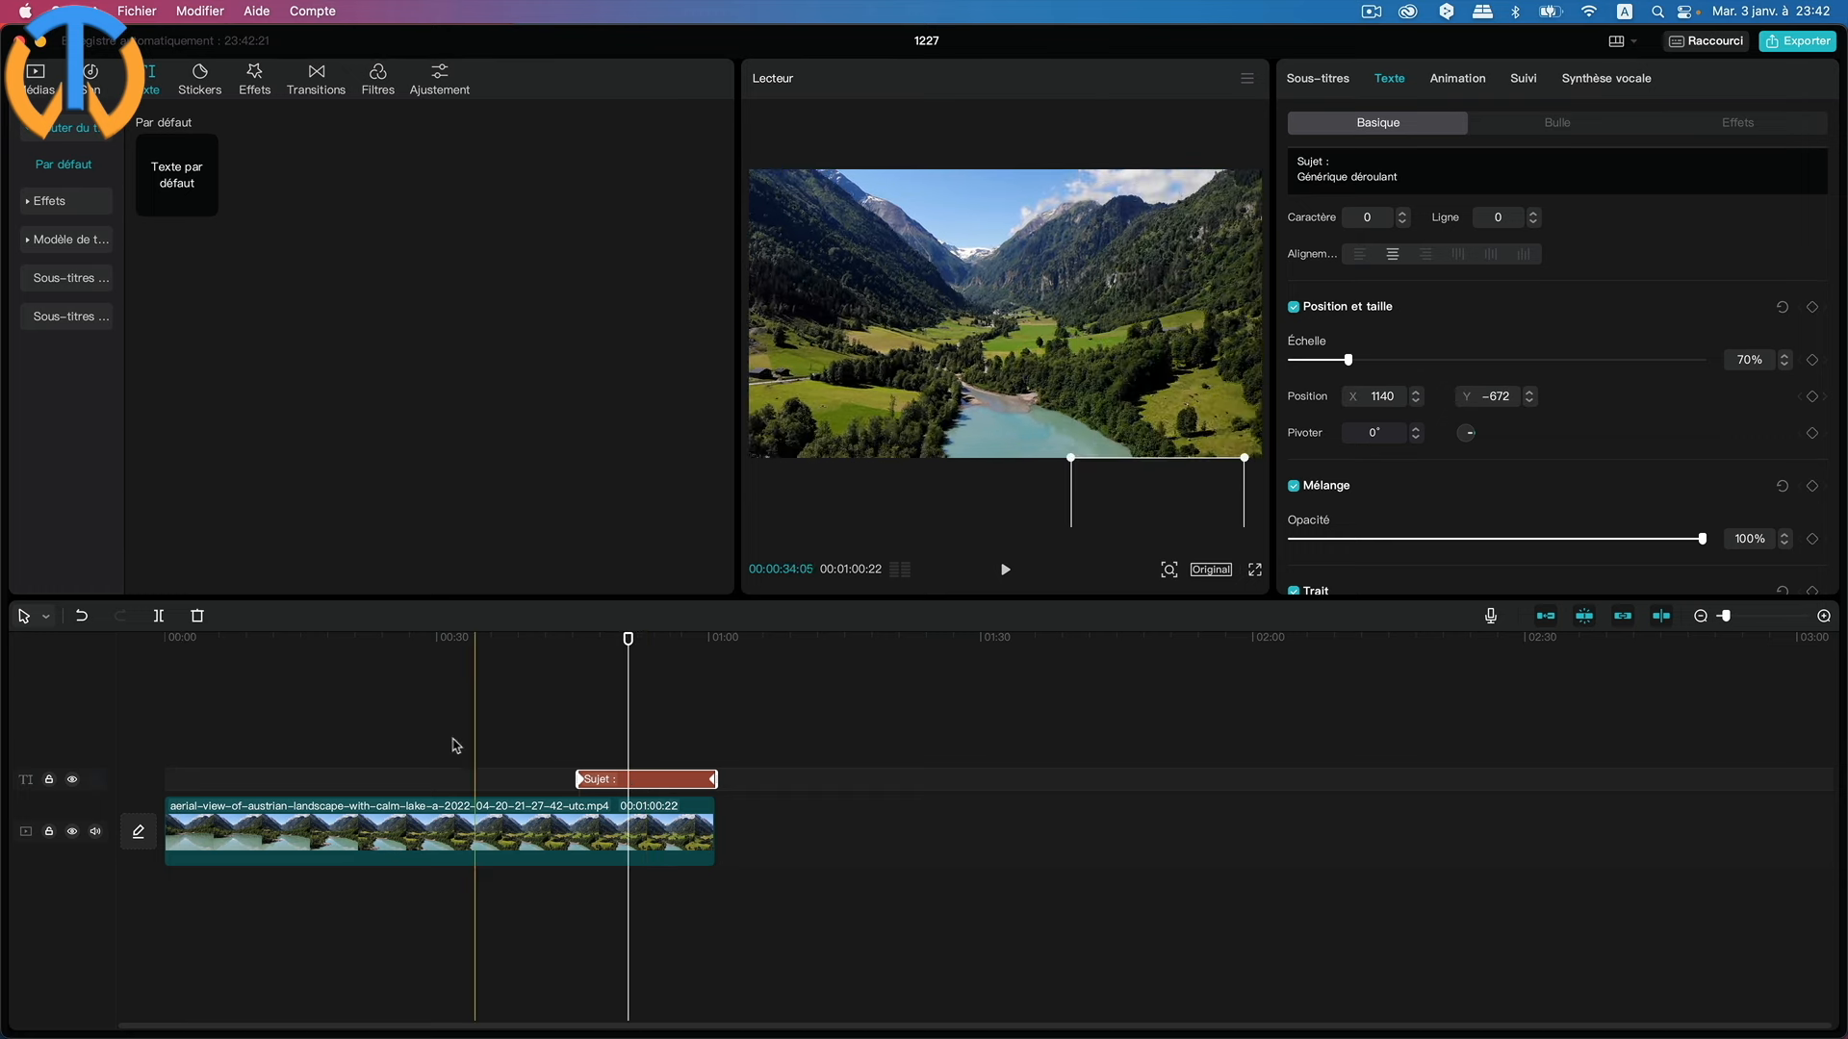
pyautogui.click(408, 726)
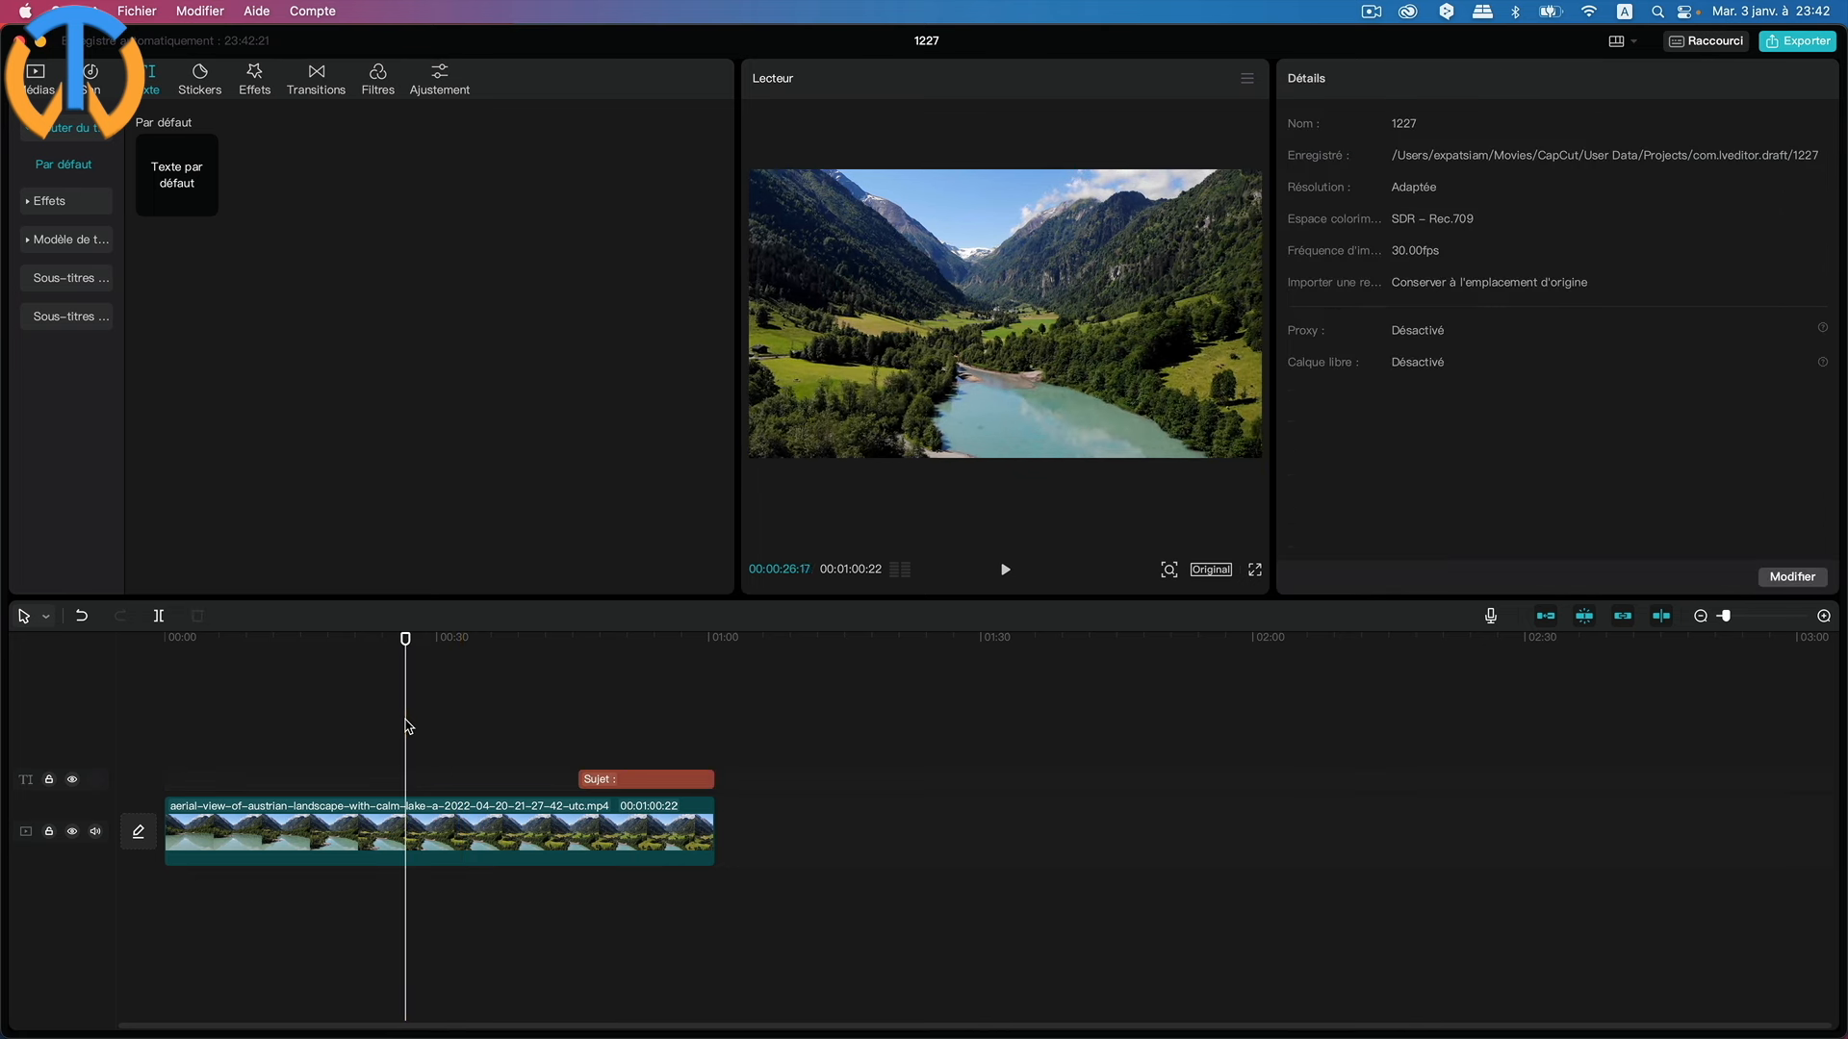
pyautogui.click(495, 643)
pyautogui.moveTo(513, 655); pyautogui.dragTo(713, 655)
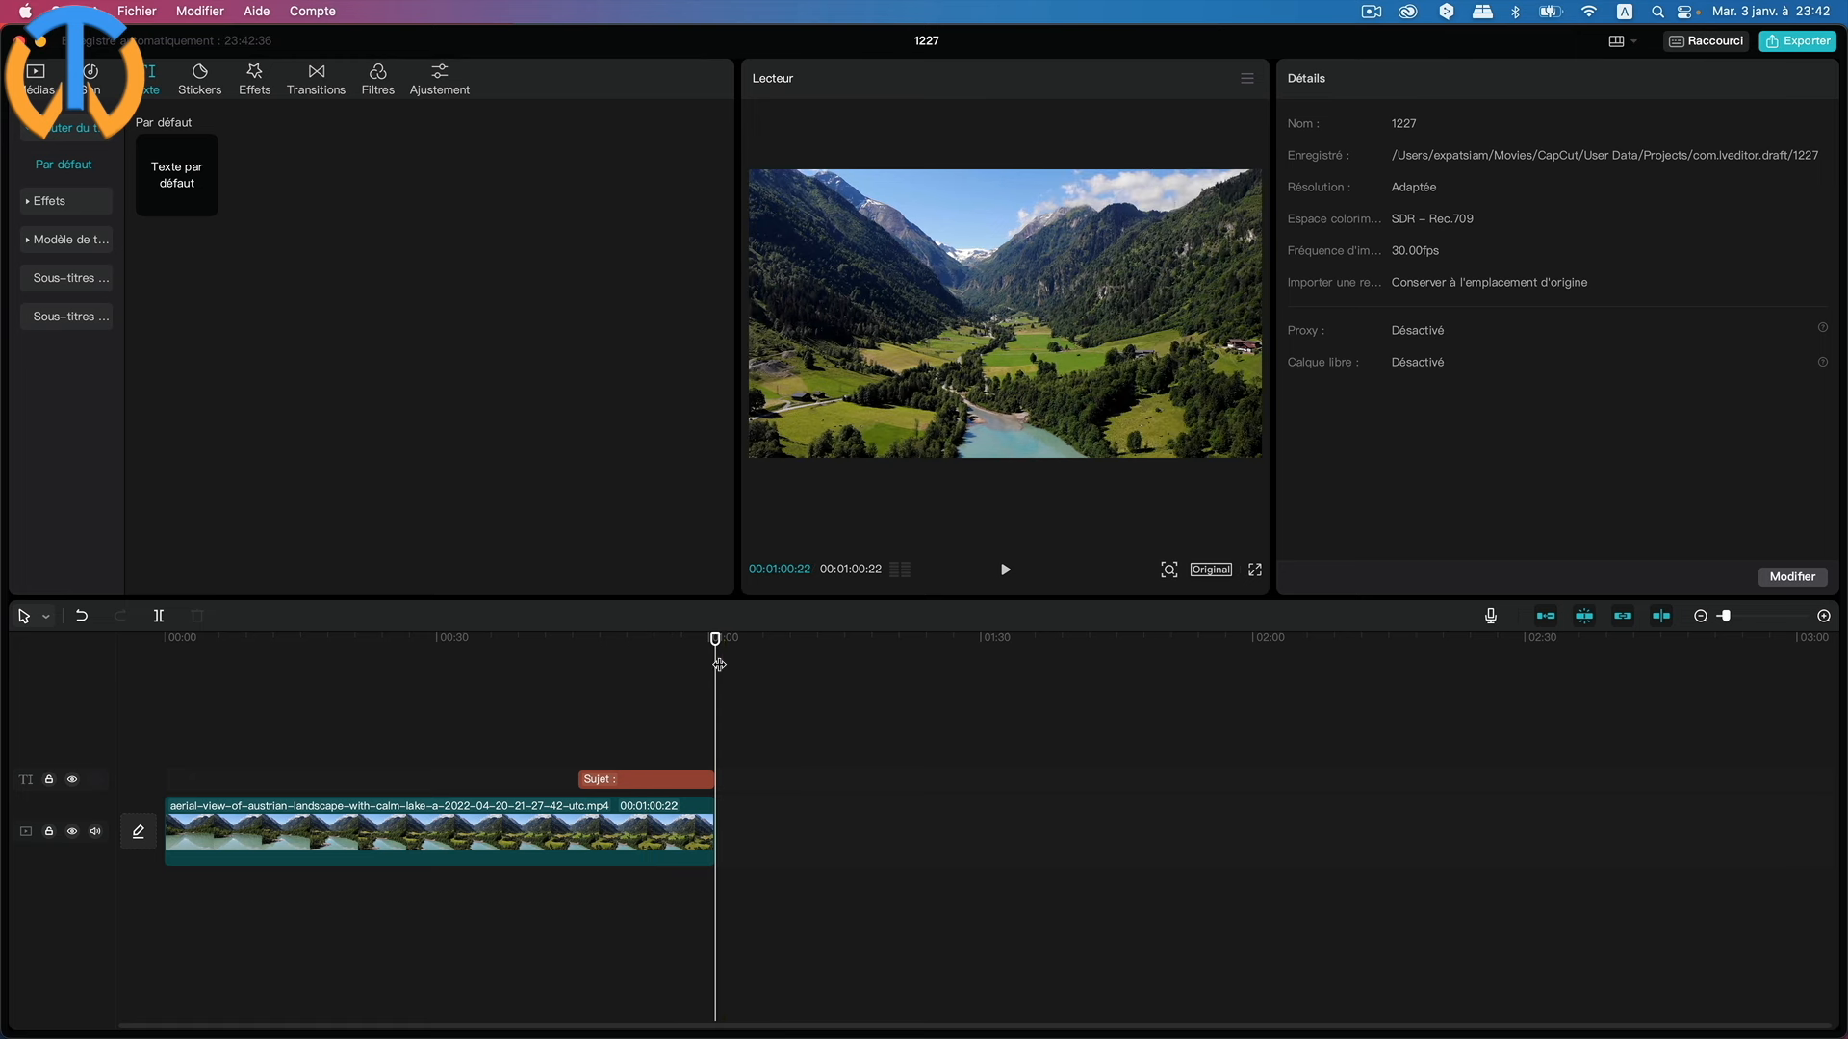
pyautogui.moveTo(714, 642); pyautogui.dragTo(685, 642)
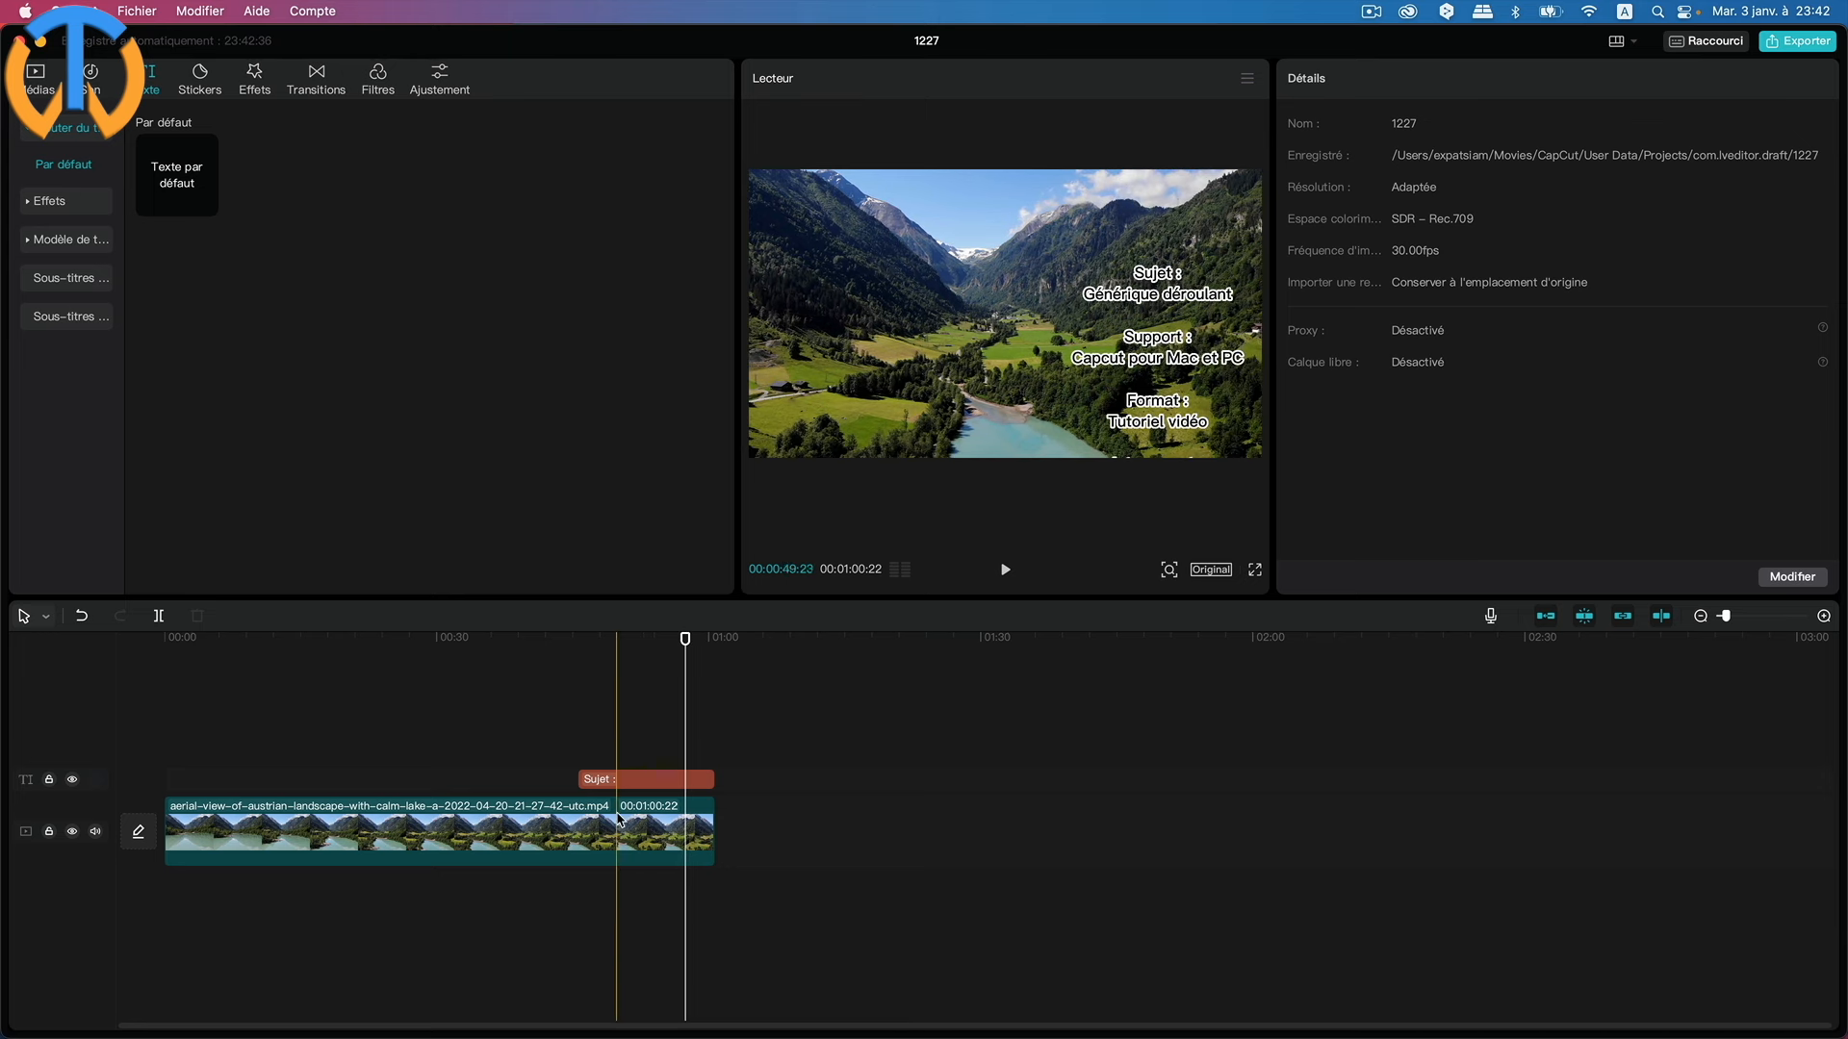
# Shift the credits text clip earlier on its track so it ends at about 00:57, and check the video's end.
pyautogui.click(654, 782)
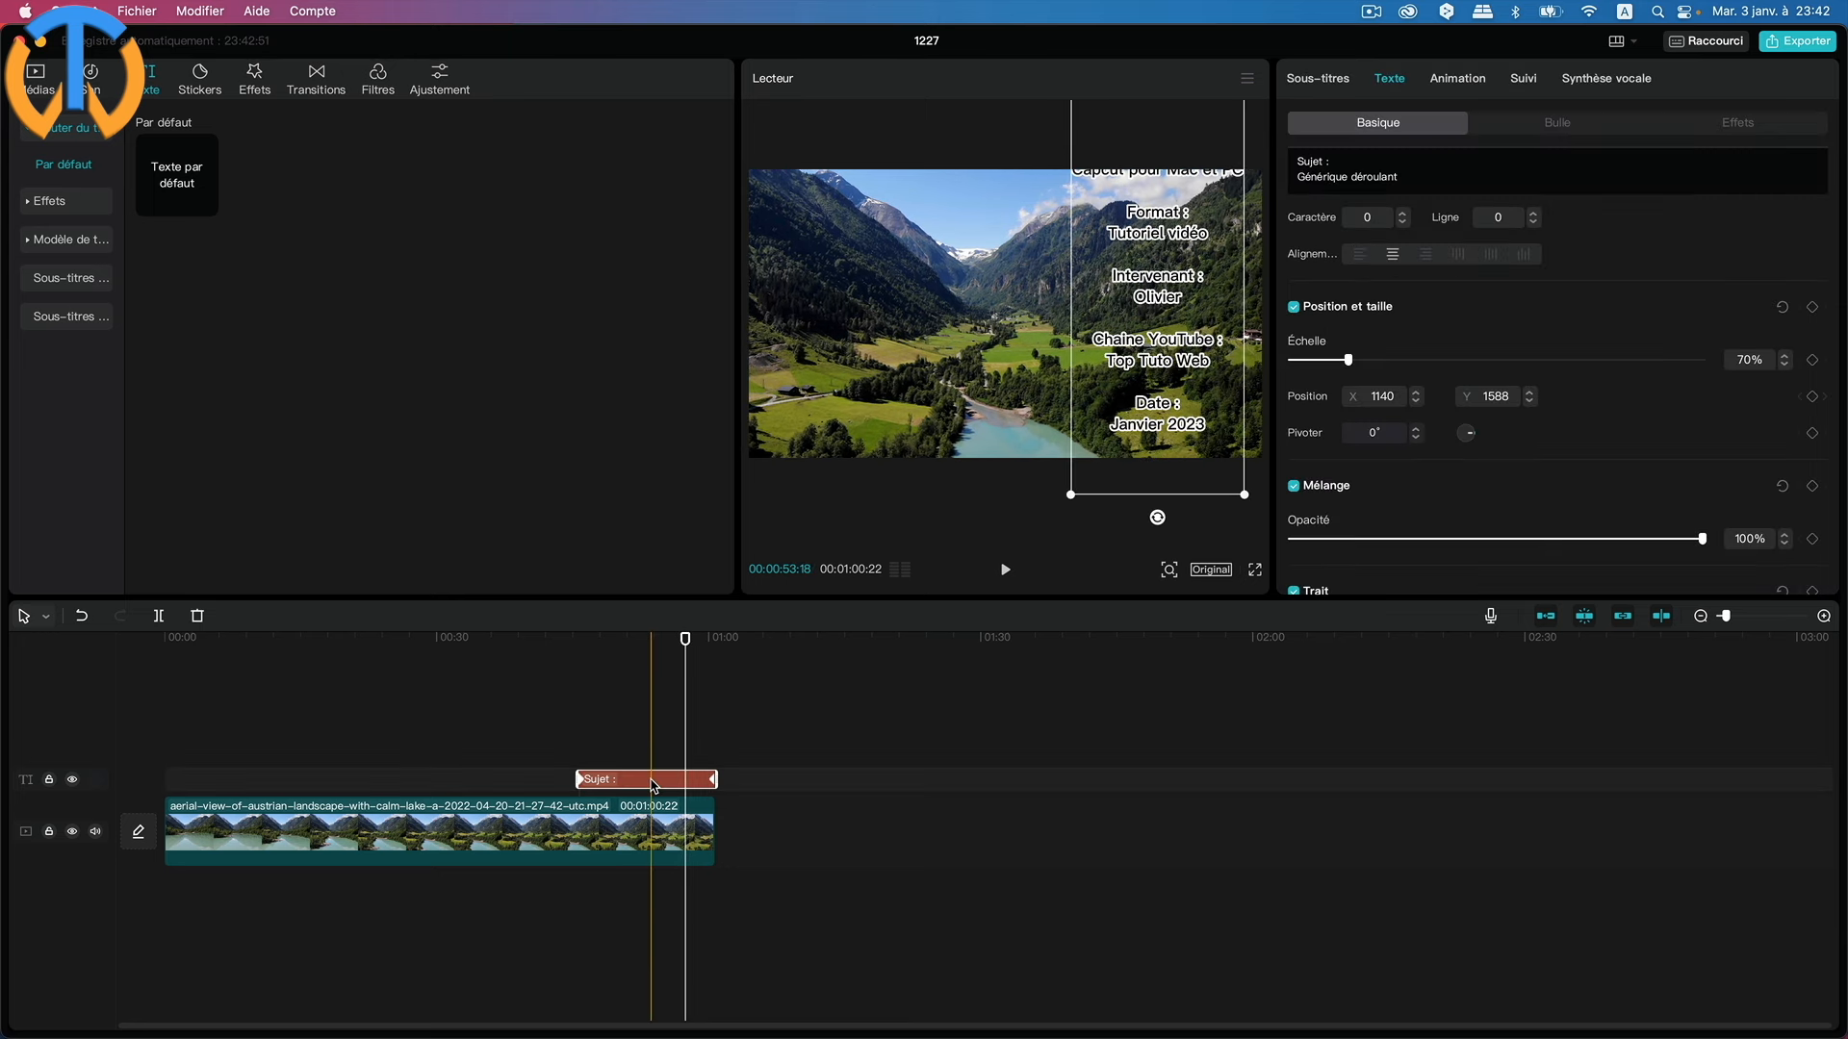
pyautogui.moveTo(653, 782); pyautogui.dragTo(625, 784)
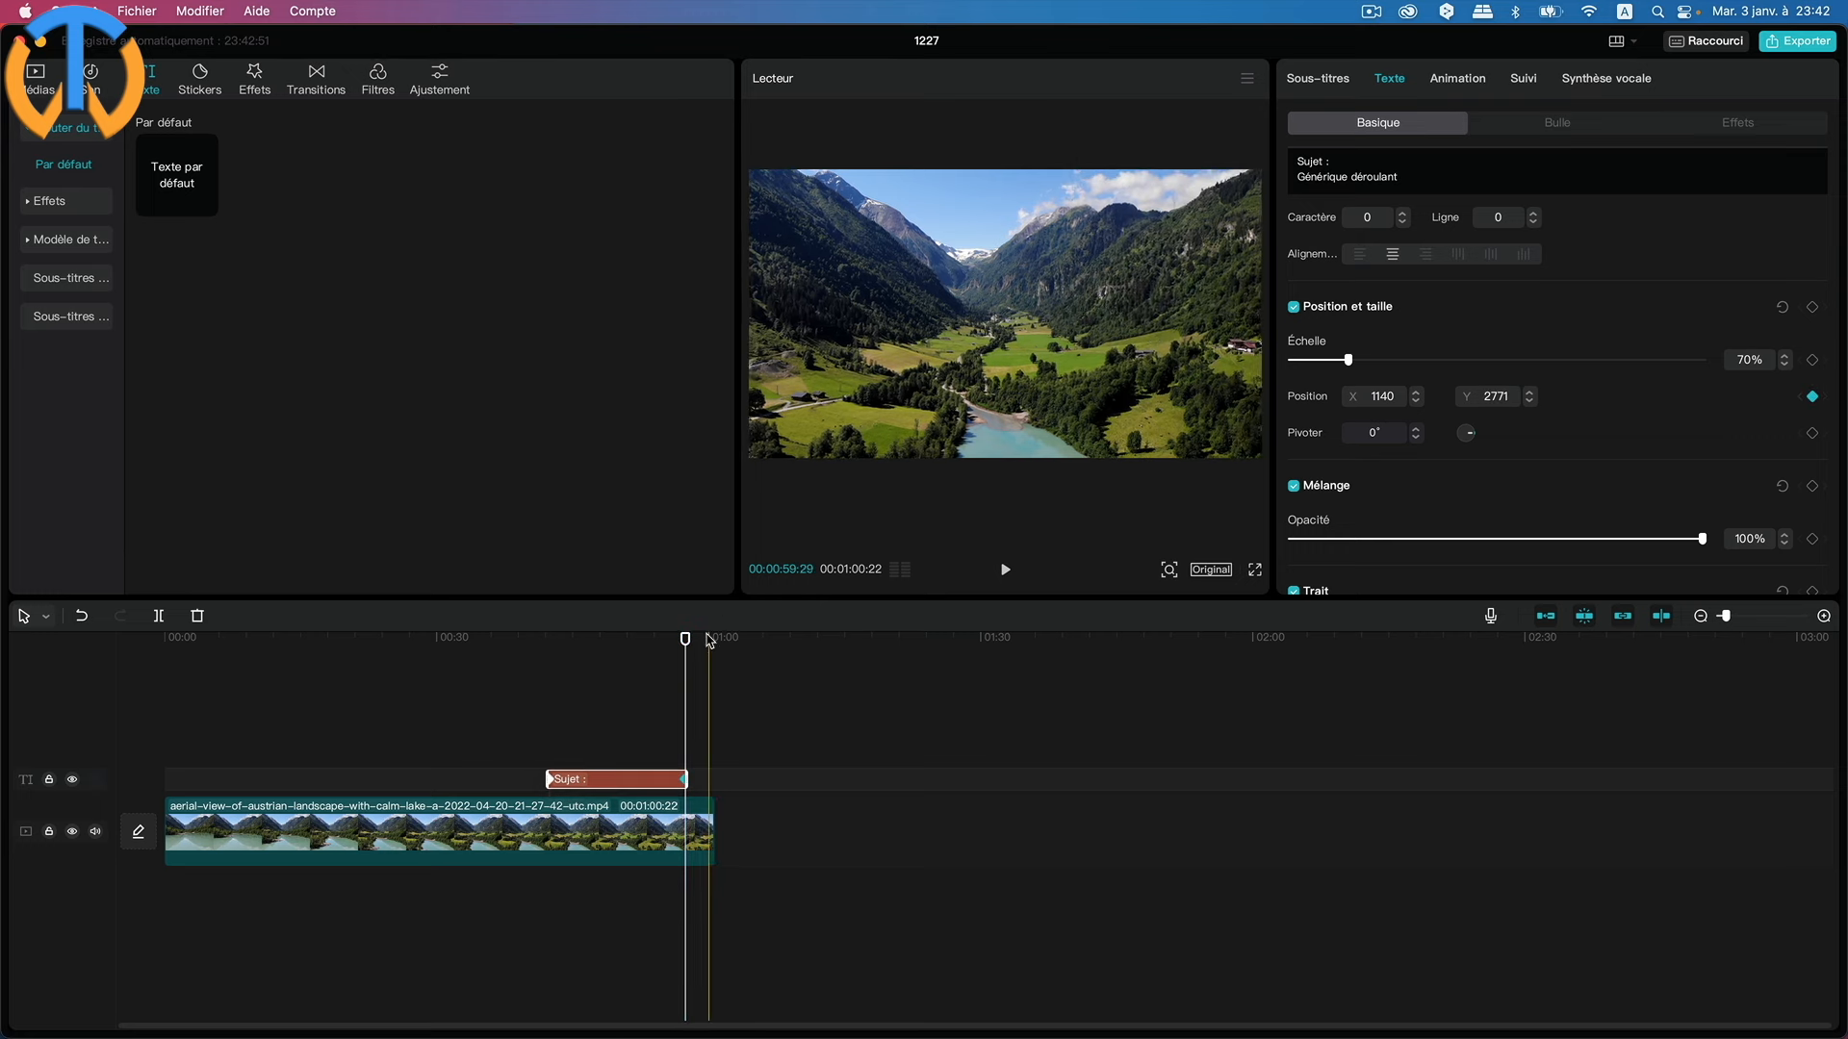
pyautogui.moveTo(684, 640); pyautogui.dragTo(725, 642)
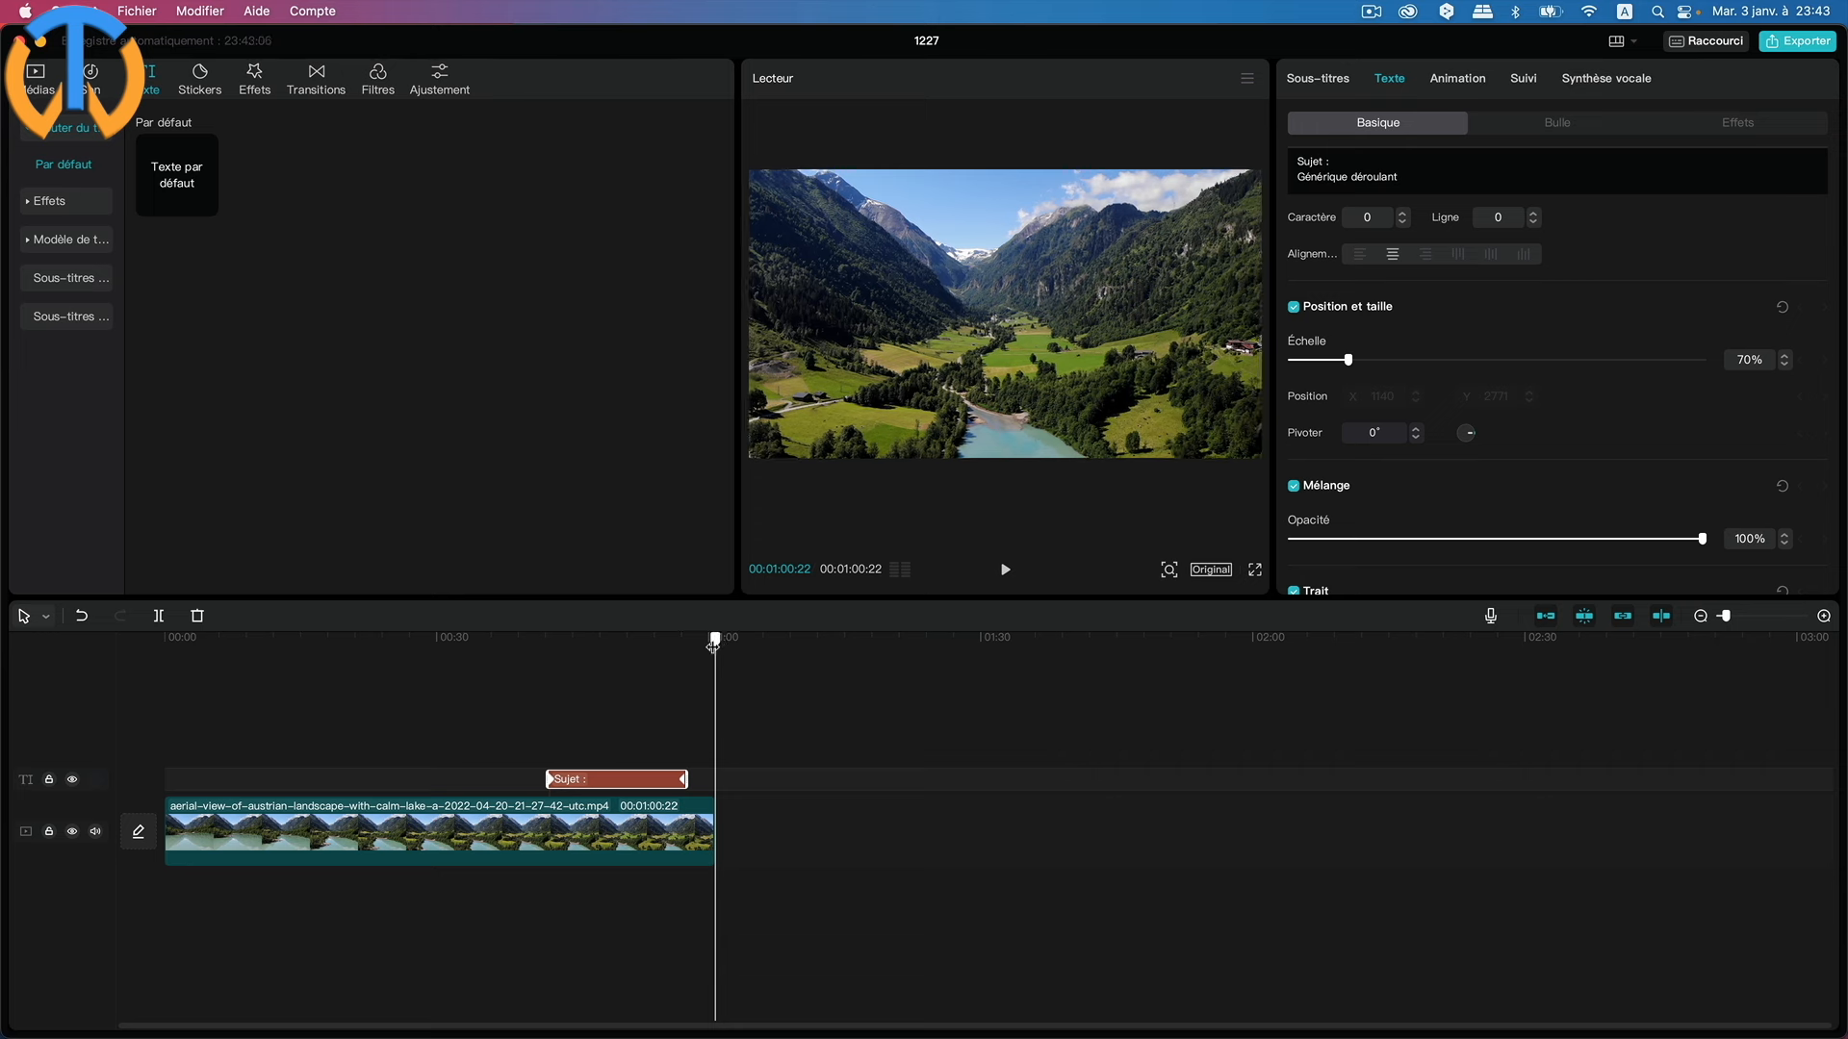
# Fade out the video clip with opacity keyframes from 100% at the end of the credits clip to 0% at the video's end.
pyautogui.moveTo(710, 648); pyautogui.dragTo(689, 648)
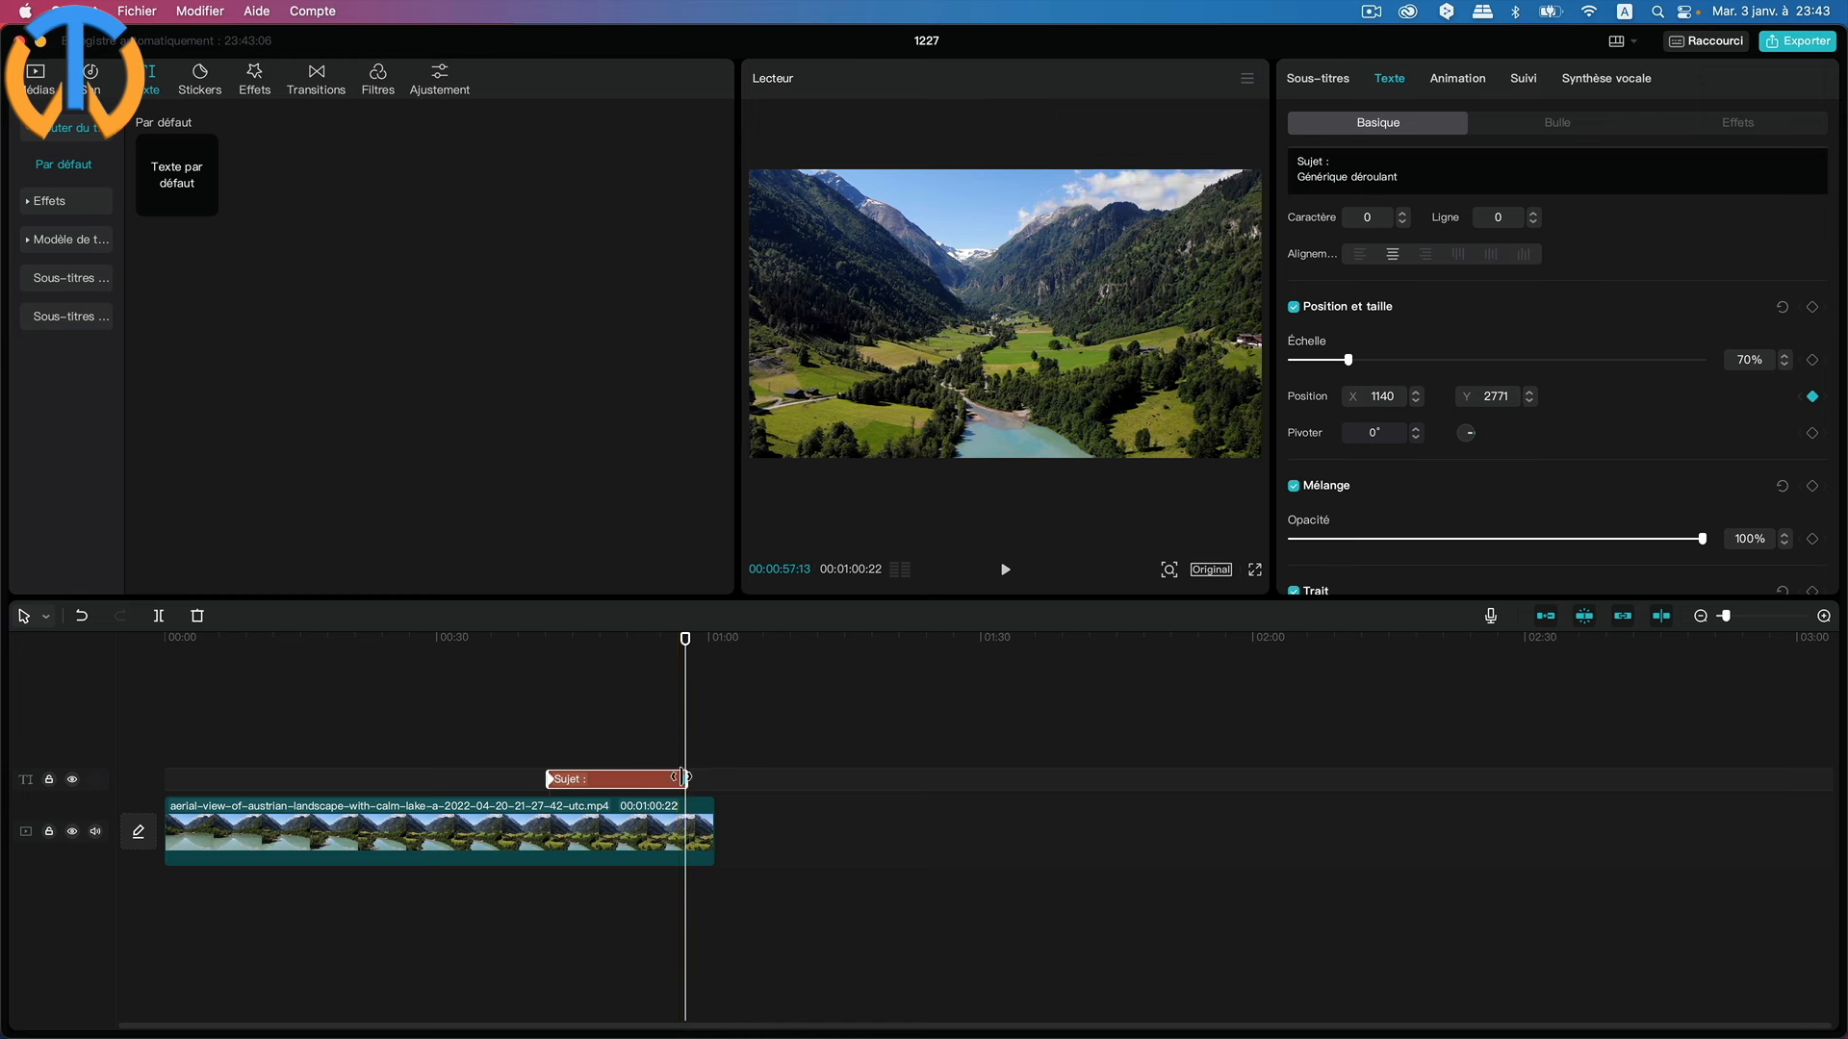
pyautogui.click(685, 836)
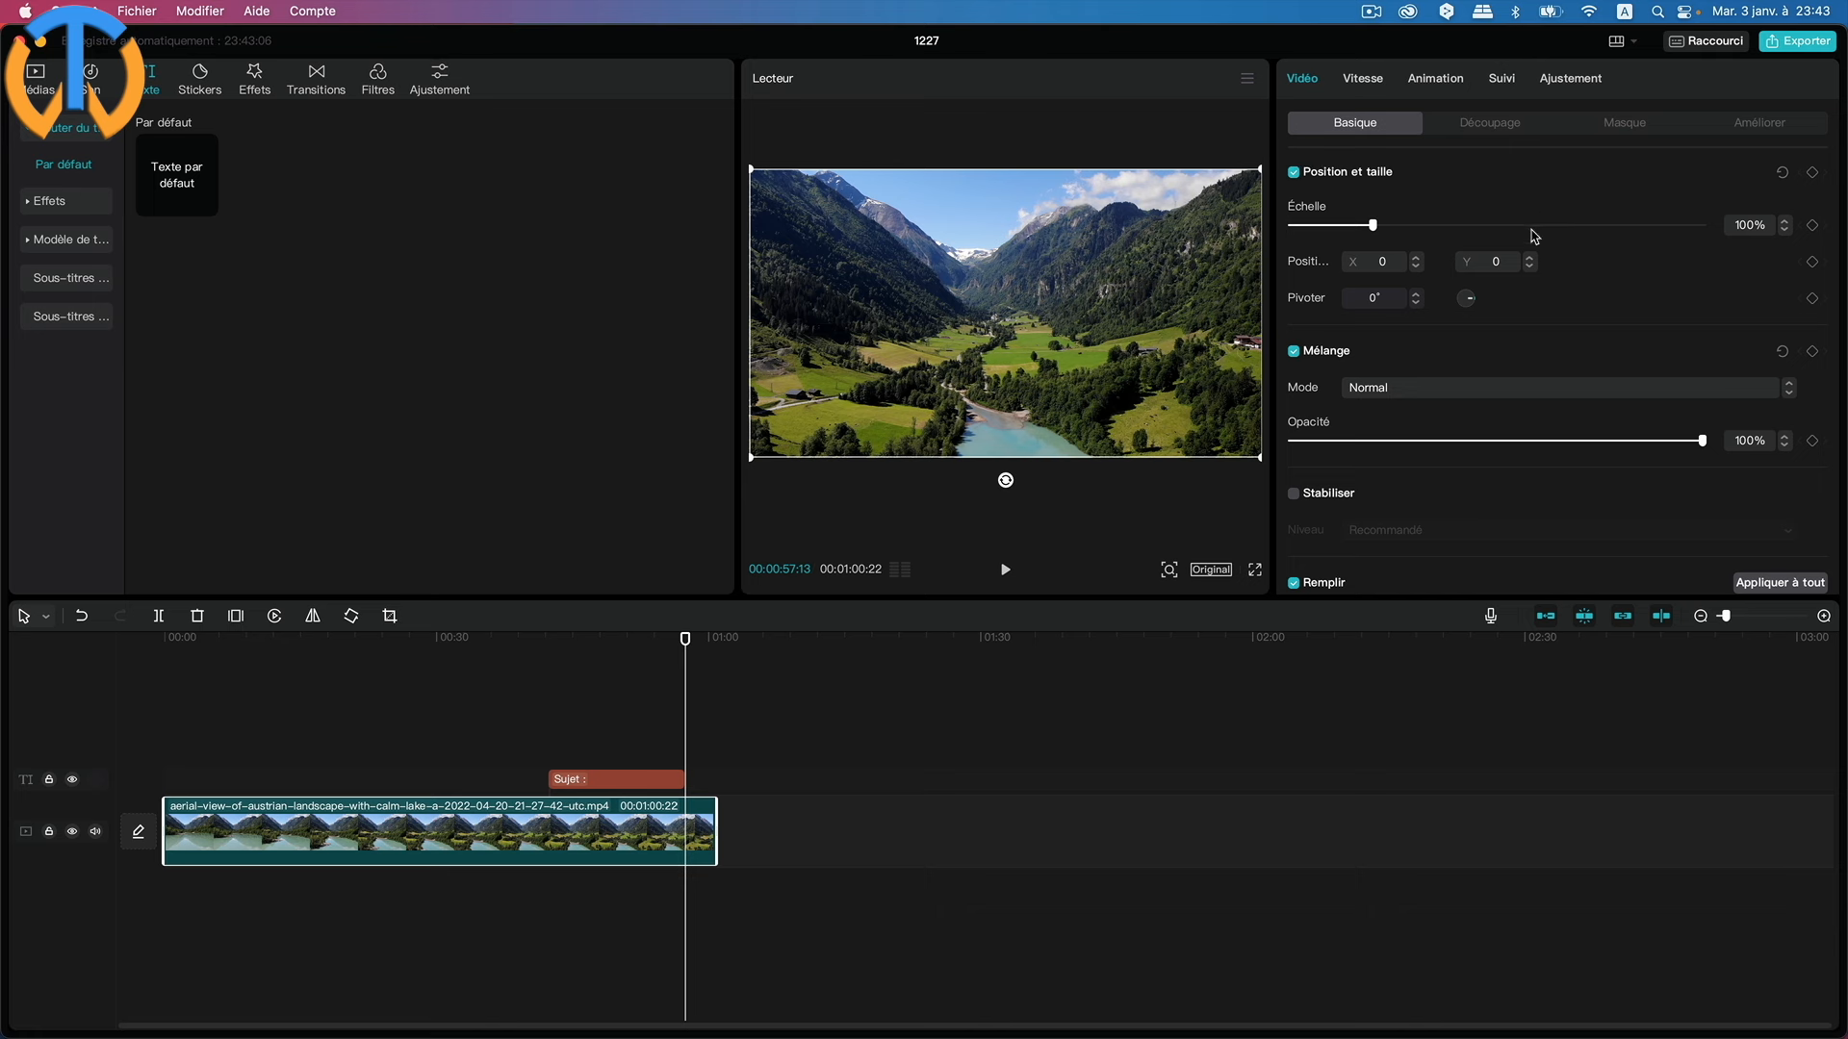
pyautogui.click(1813, 442)
pyautogui.moveTo(689, 642); pyautogui.dragTo(716, 646)
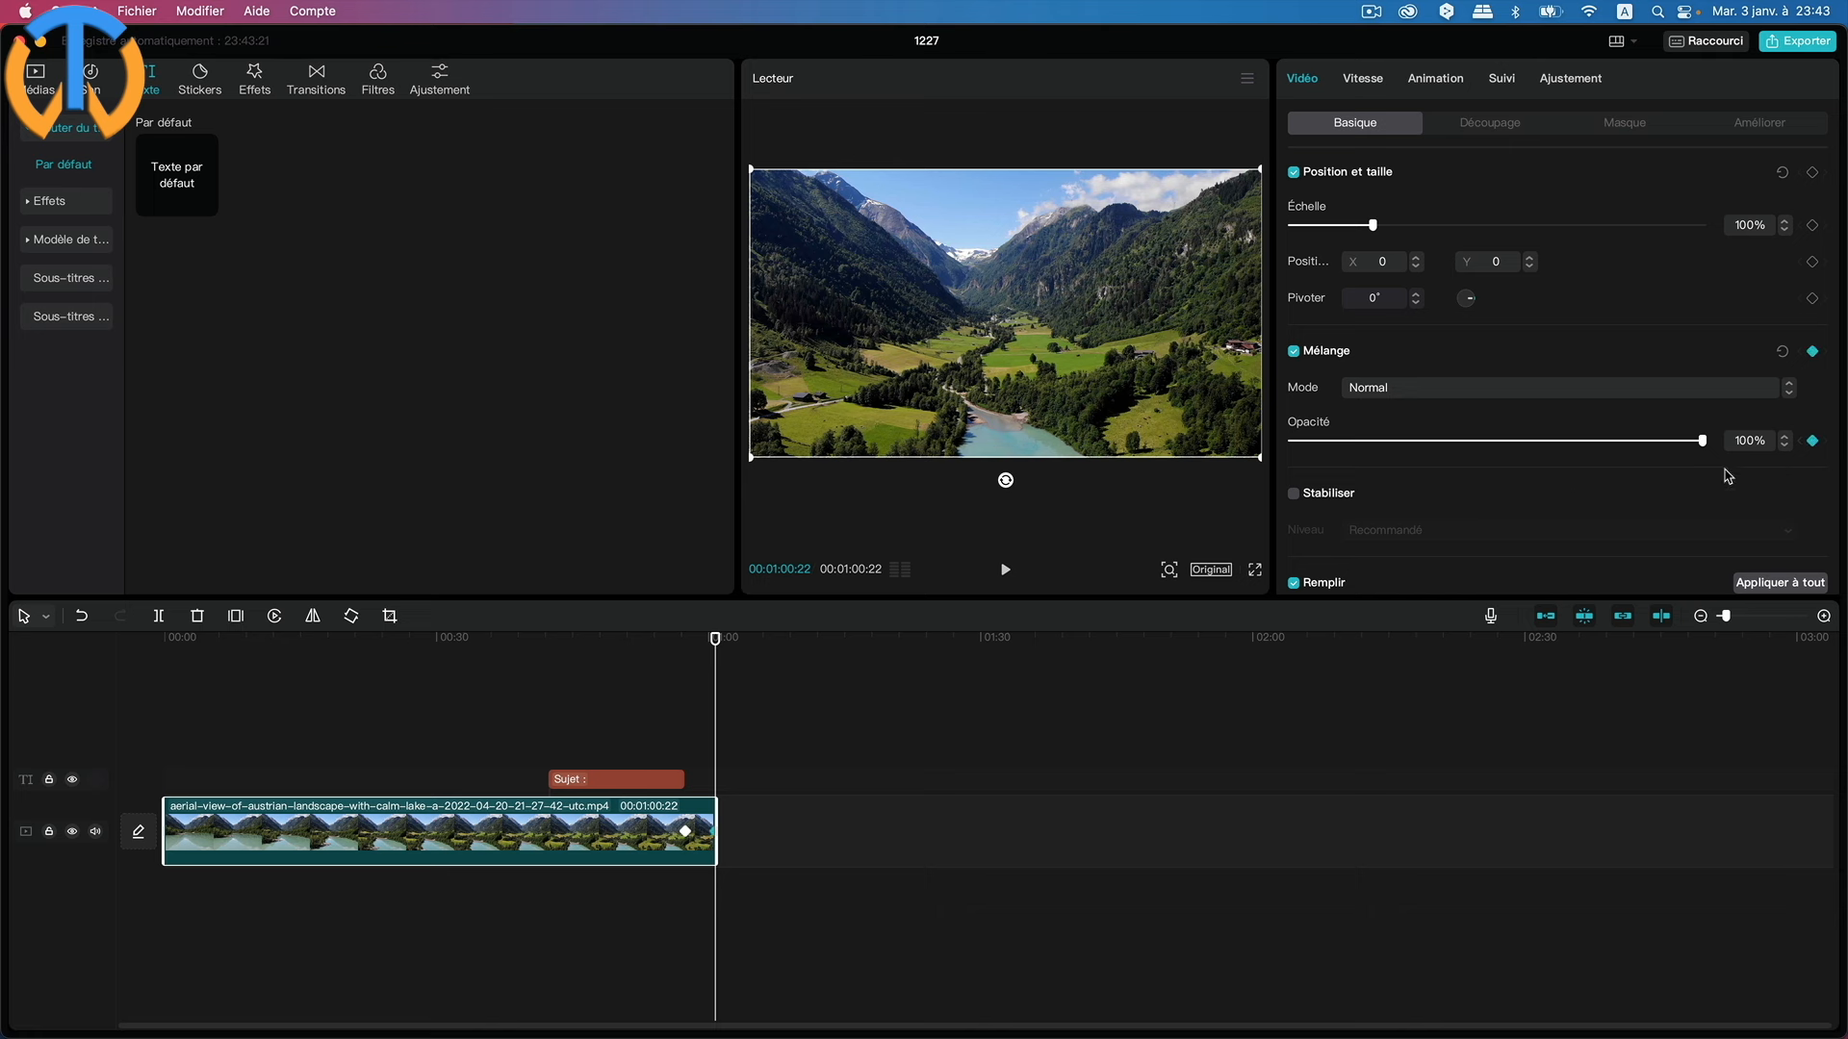
pyautogui.moveTo(1702, 439); pyautogui.dragTo(1238, 455)
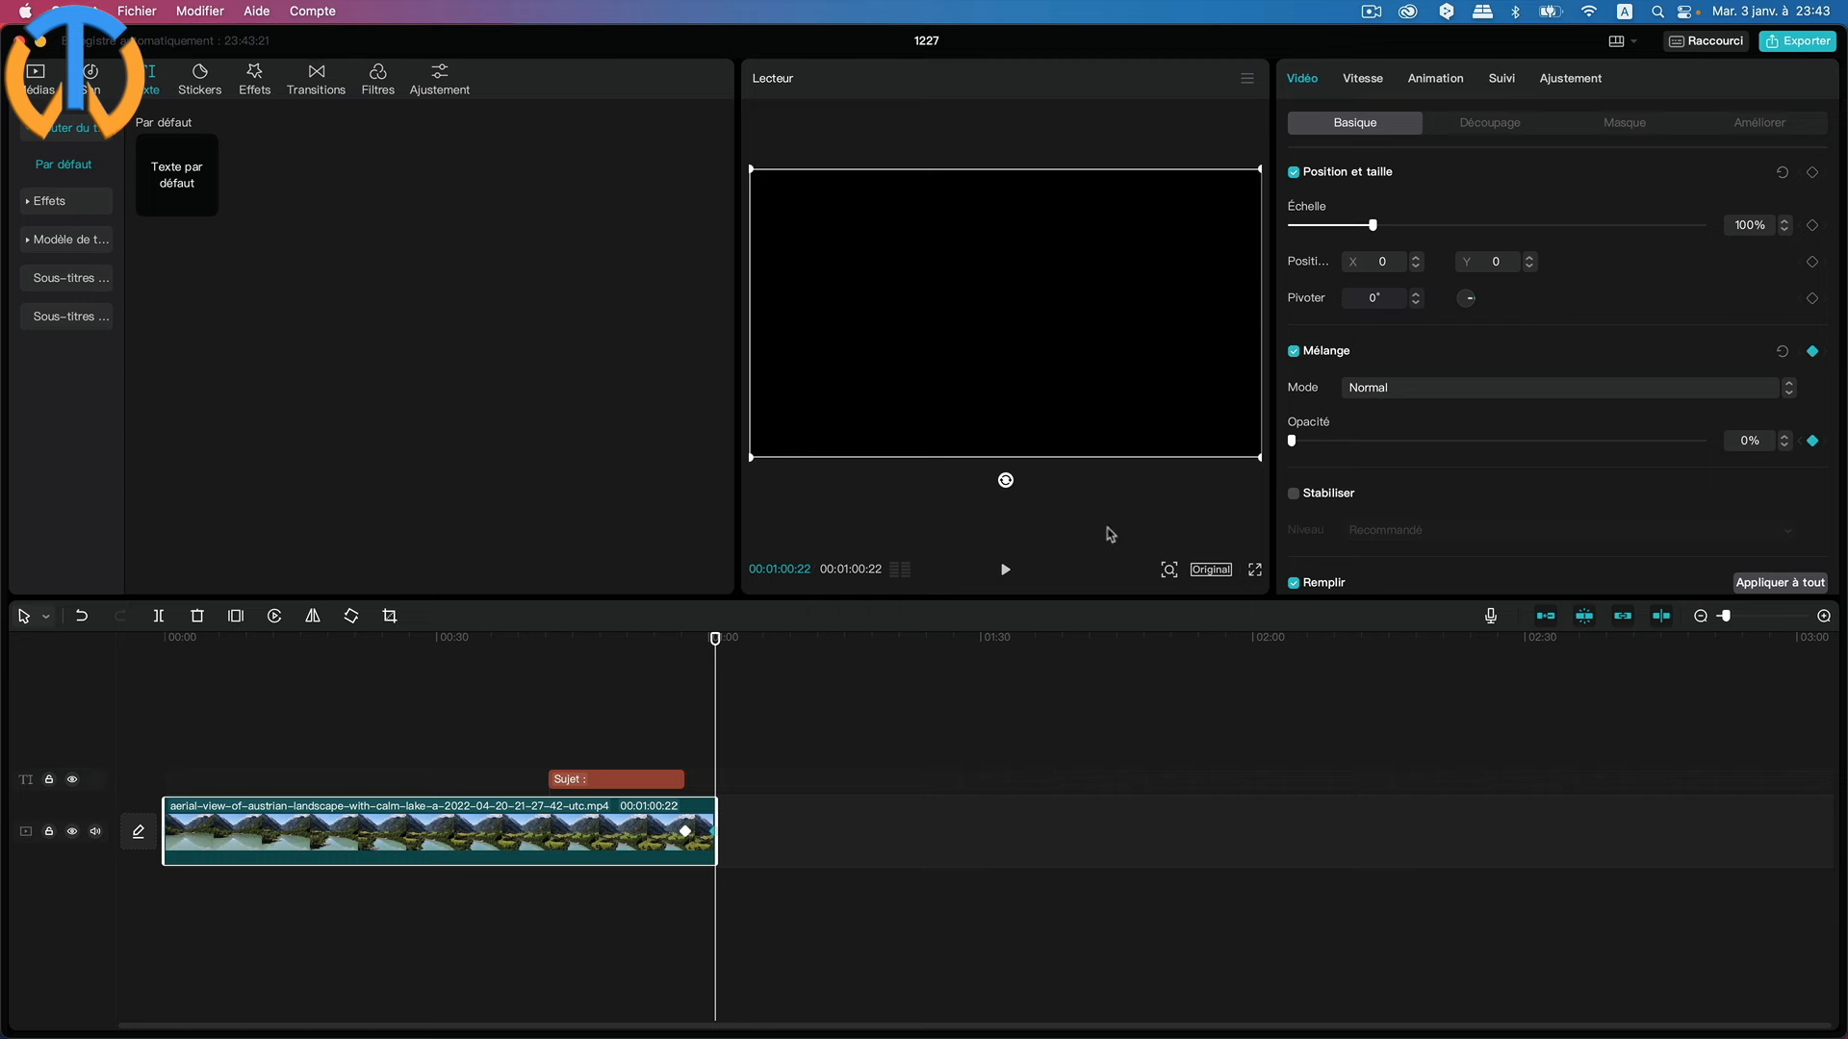
# Add scale and position keyframes to the video clip at 00:00:43:12, where the first two credit lines are in frame.
pyautogui.moveTo(687, 642); pyautogui.dragTo(635, 643)
pyautogui.moveTo(714, 640); pyautogui.dragTo(585, 643)
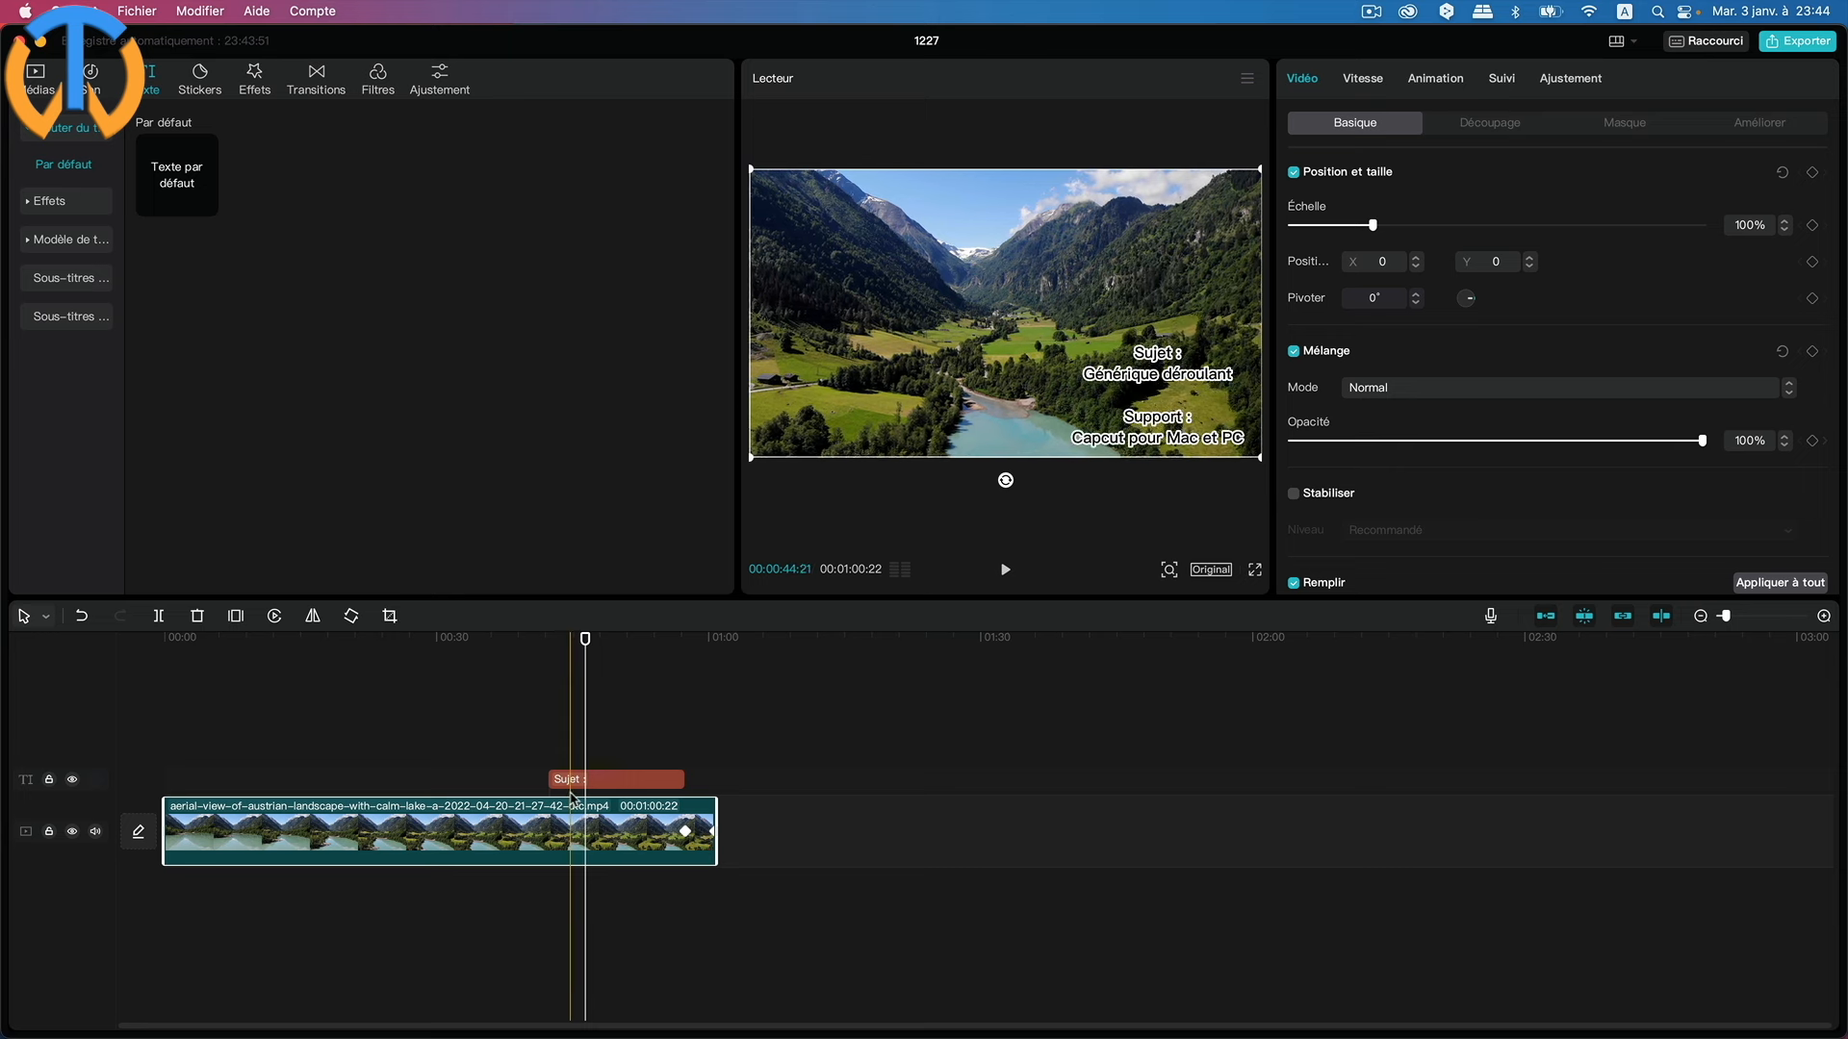
pyautogui.moveTo(585, 642); pyautogui.dragTo(563, 657)
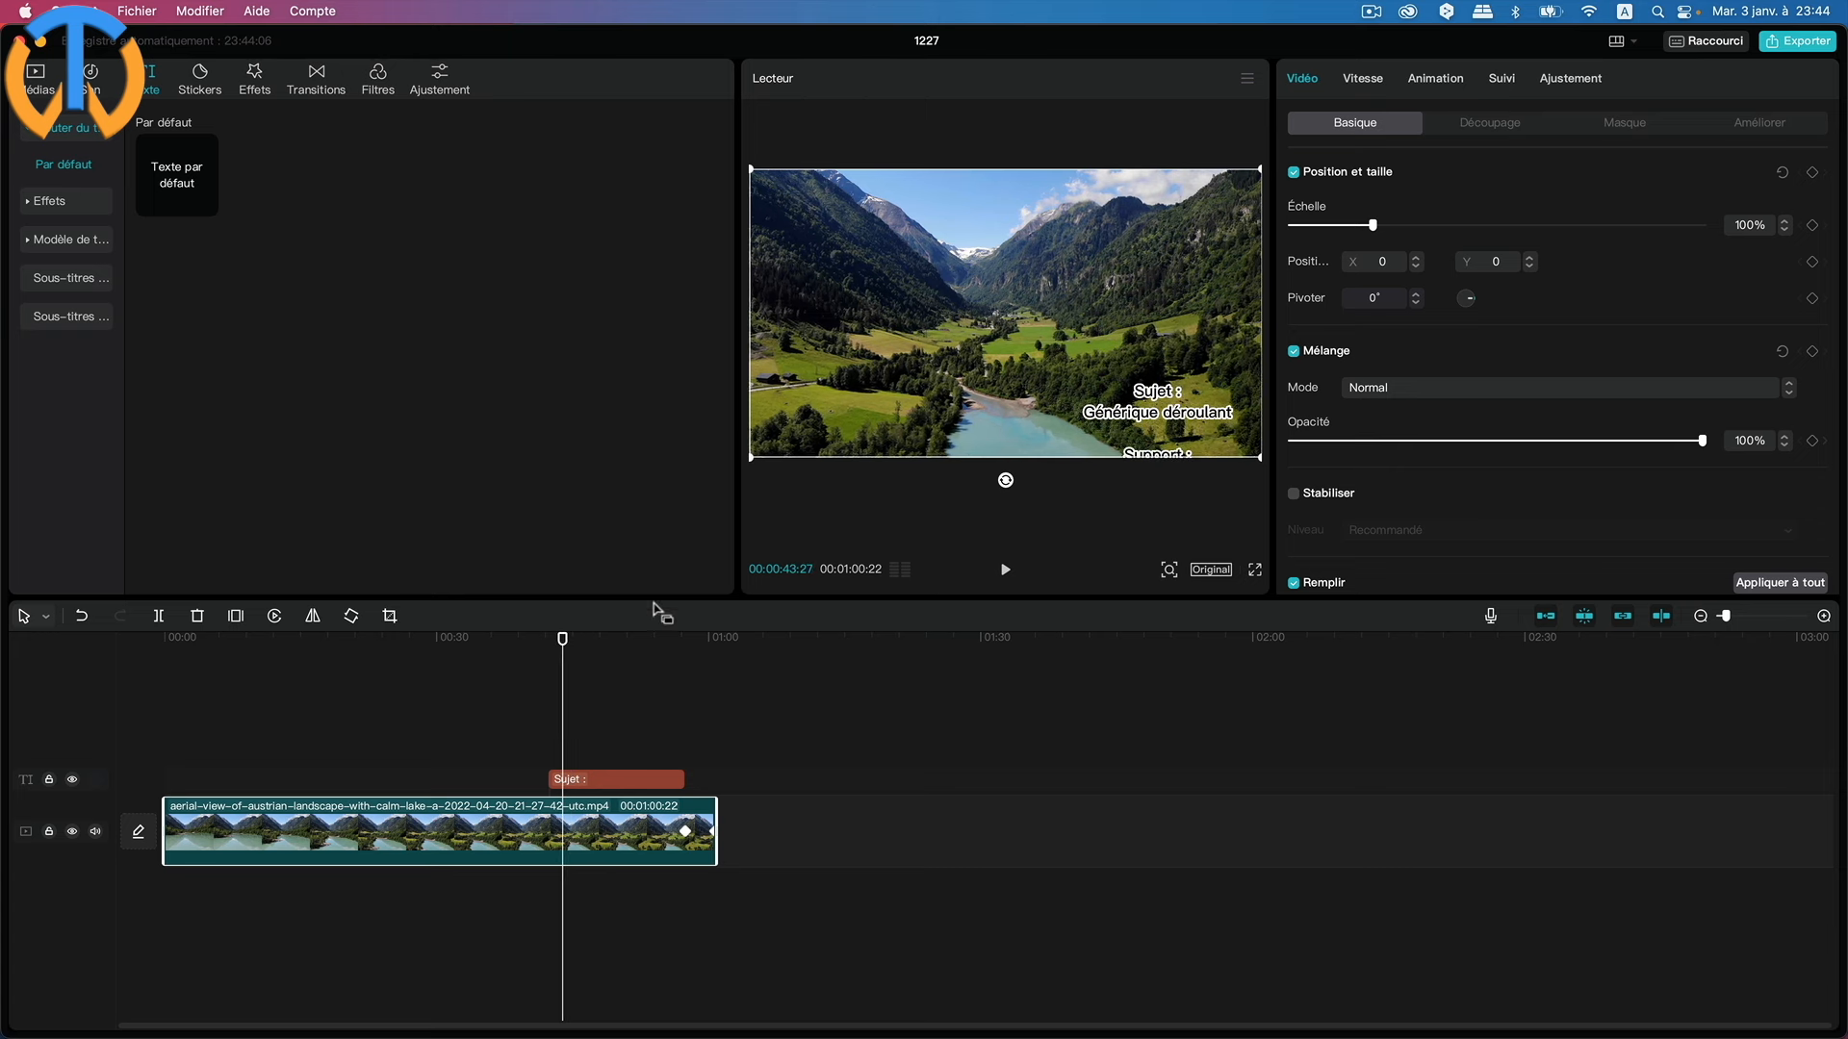
pyautogui.moveTo(556, 638); pyautogui.dragTo(558, 651)
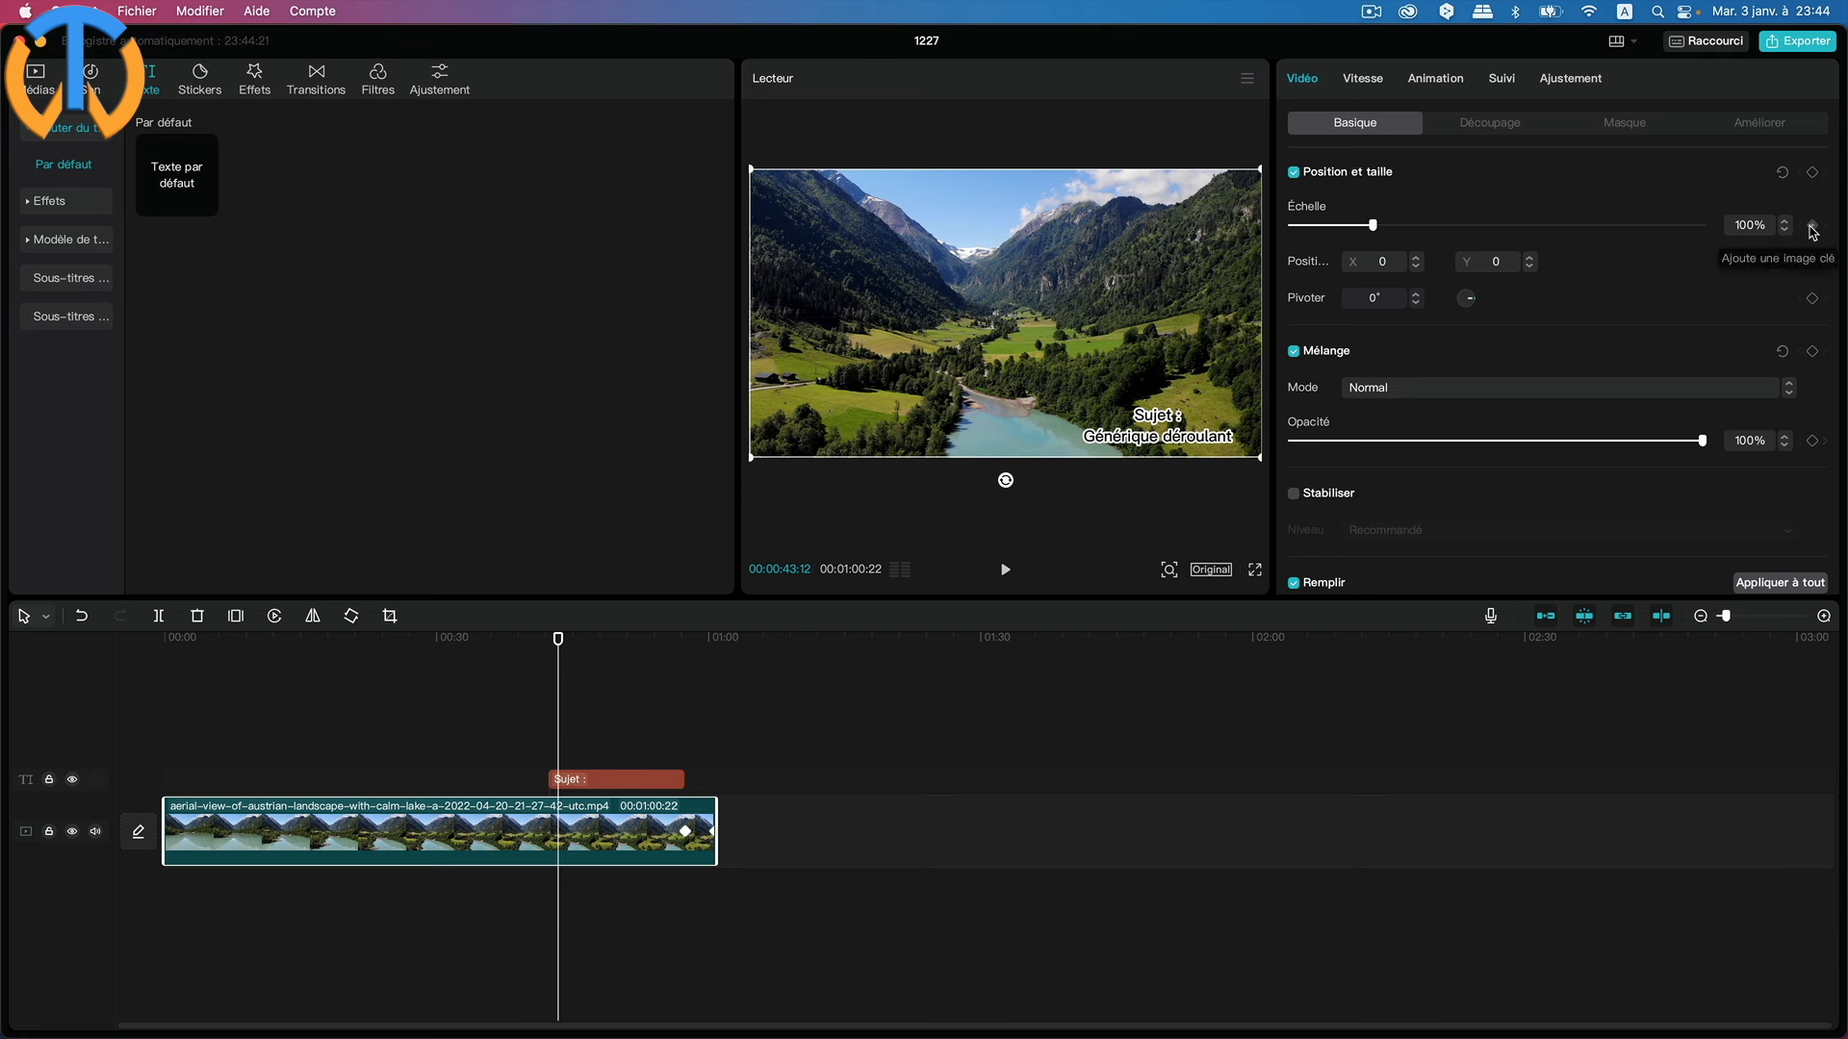
pyautogui.click(1815, 264)
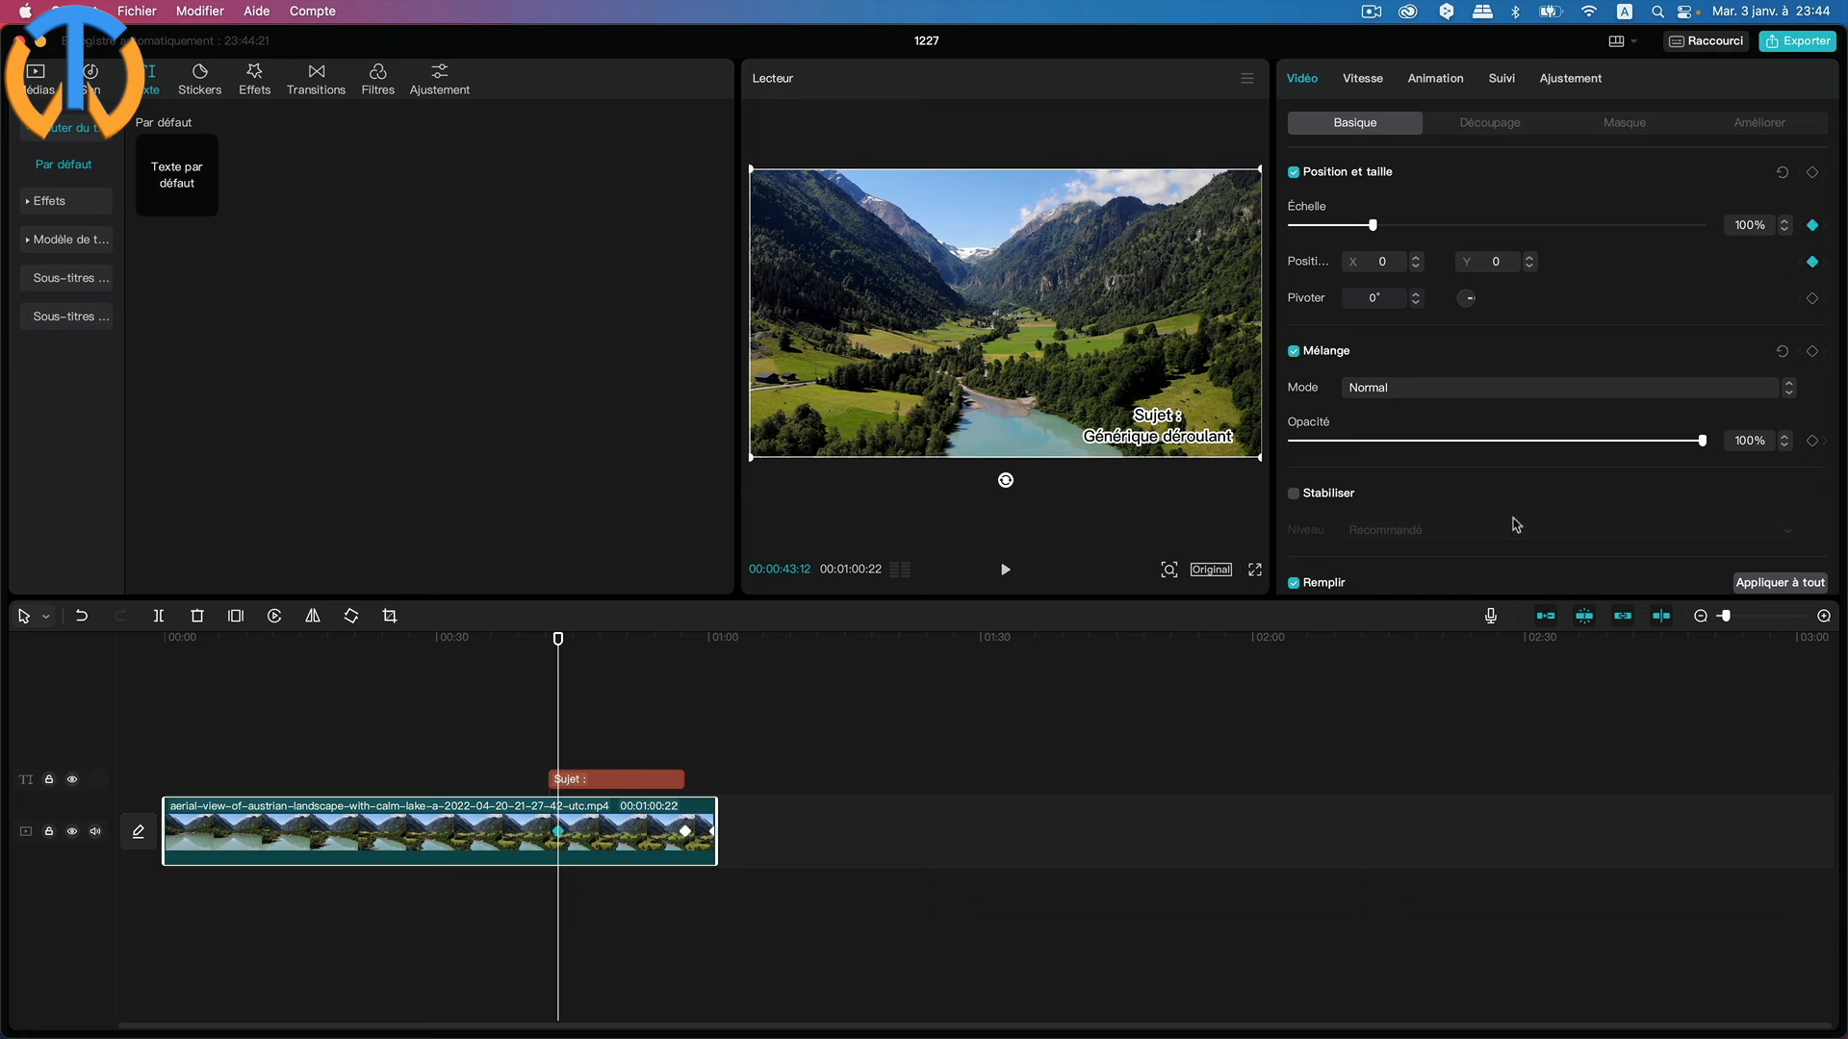
# Shrink the video picture to 50% at the 00:00:43:12 keyframe and move it left to about X -768, Y 0.
pyautogui.click(566, 643)
pyautogui.moveTo(565, 643); pyautogui.dragTo(562, 653)
pyautogui.moveTo(1374, 227); pyautogui.dragTo(1345, 229)
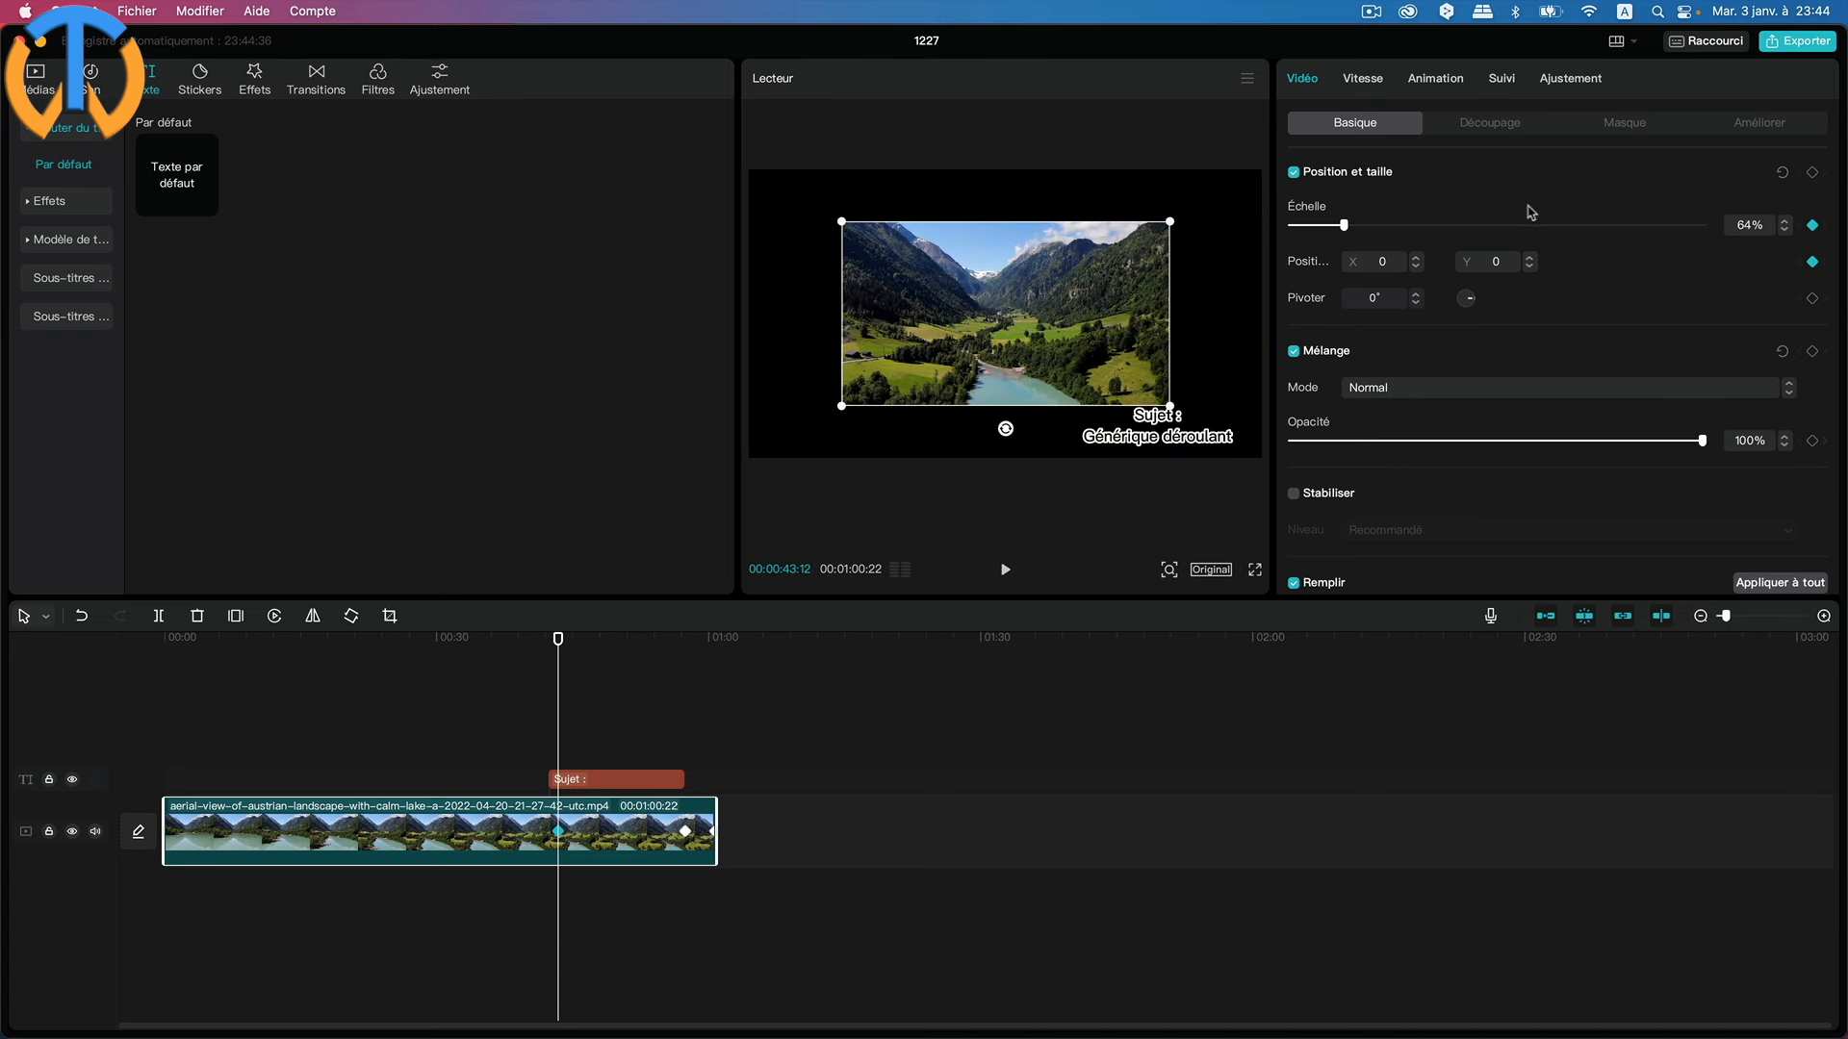
pyautogui.click(1785, 230)
pyautogui.moveTo(1105, 349); pyautogui.dragTo(1035, 345)
pyautogui.click(1785, 231)
pyautogui.click(1785, 231)
pyautogui.click(1785, 231)
pyautogui.click(1785, 231)
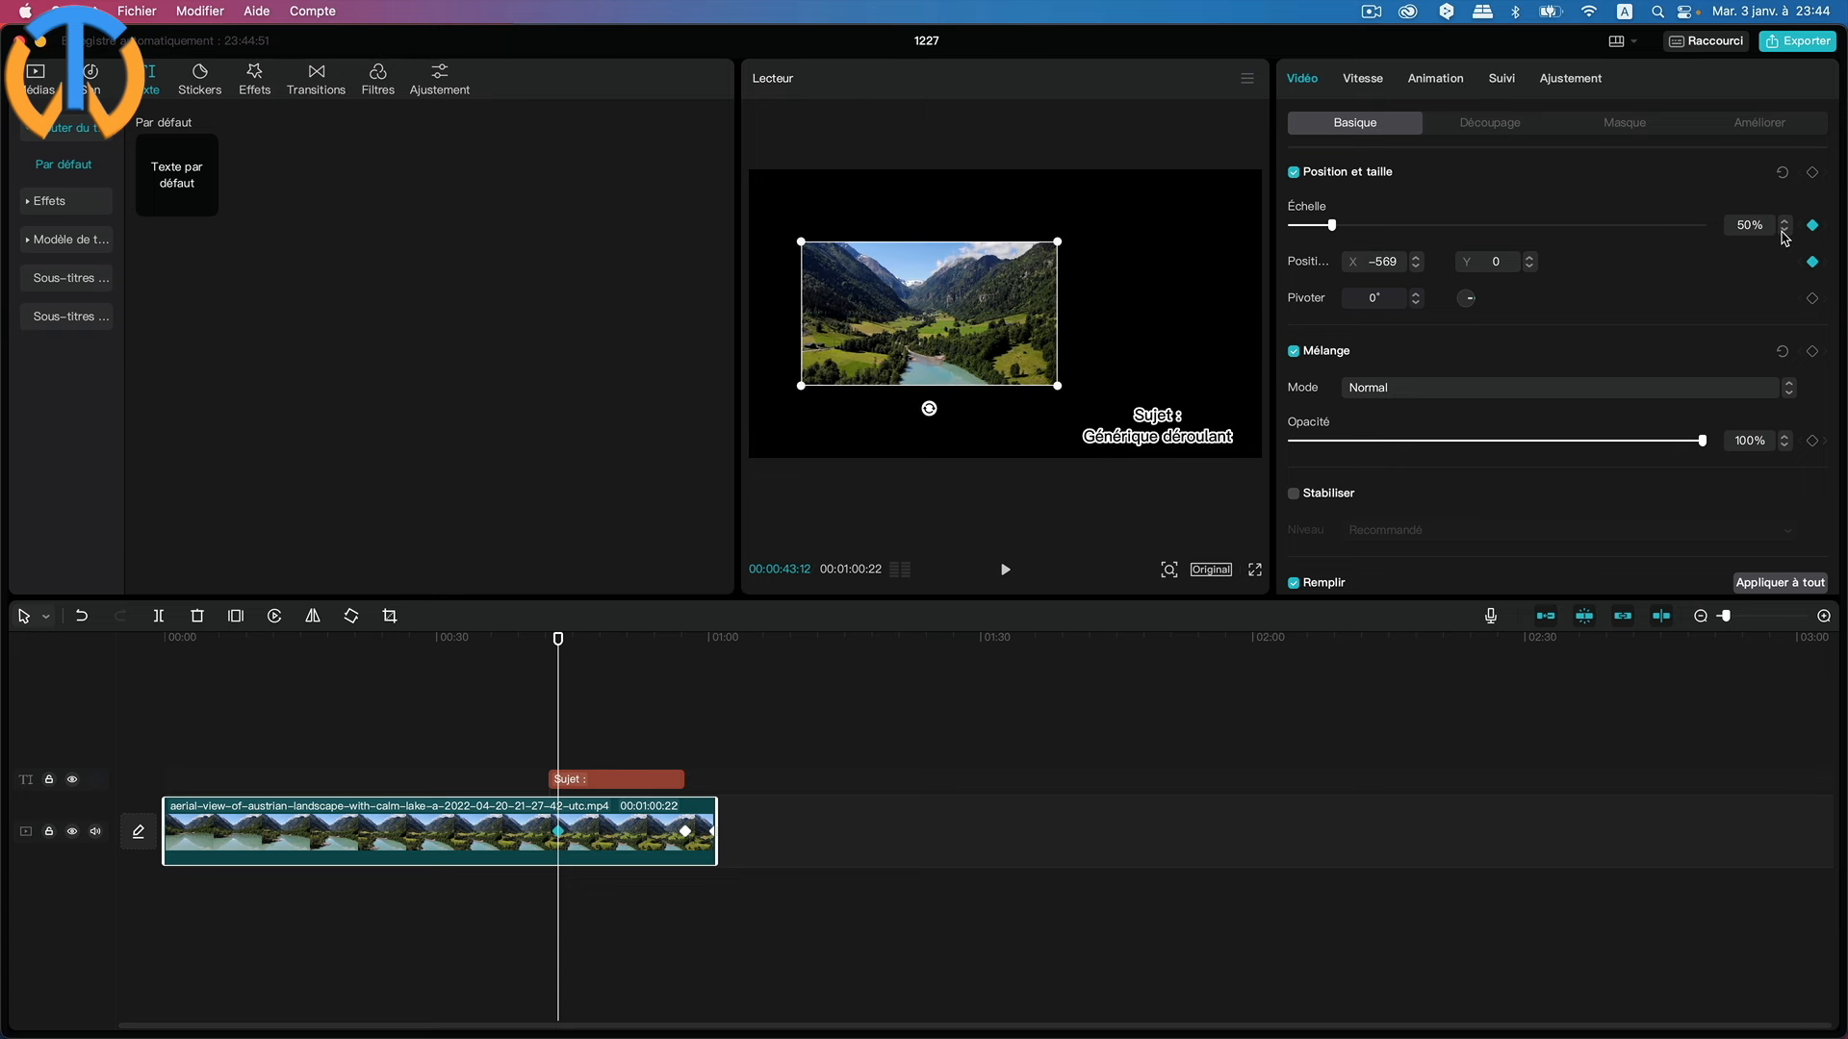
pyautogui.moveTo(1002, 325); pyautogui.dragTo(942, 310)
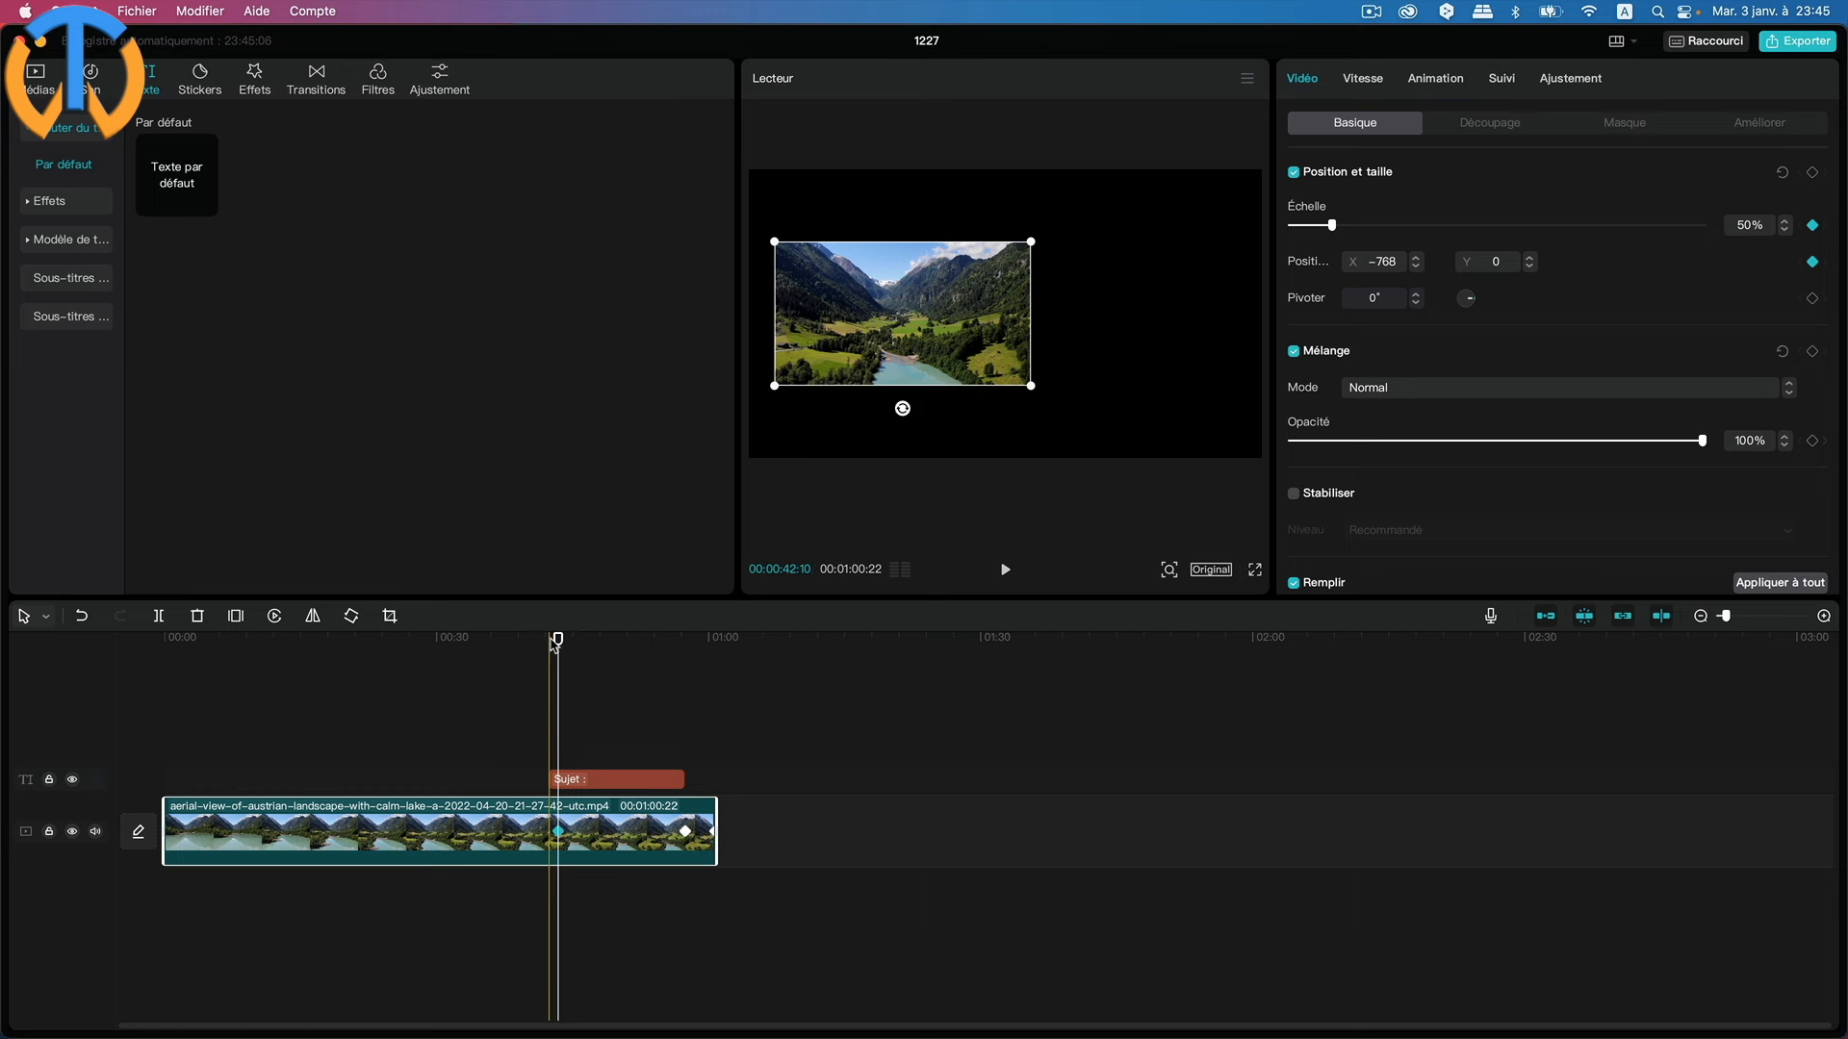
# Add scale and position keyframes to the video clip at 00:00:40:05, with scale 100% and position X 0, Y 0.
pyautogui.moveTo(558, 639); pyautogui.dragTo(528, 669)
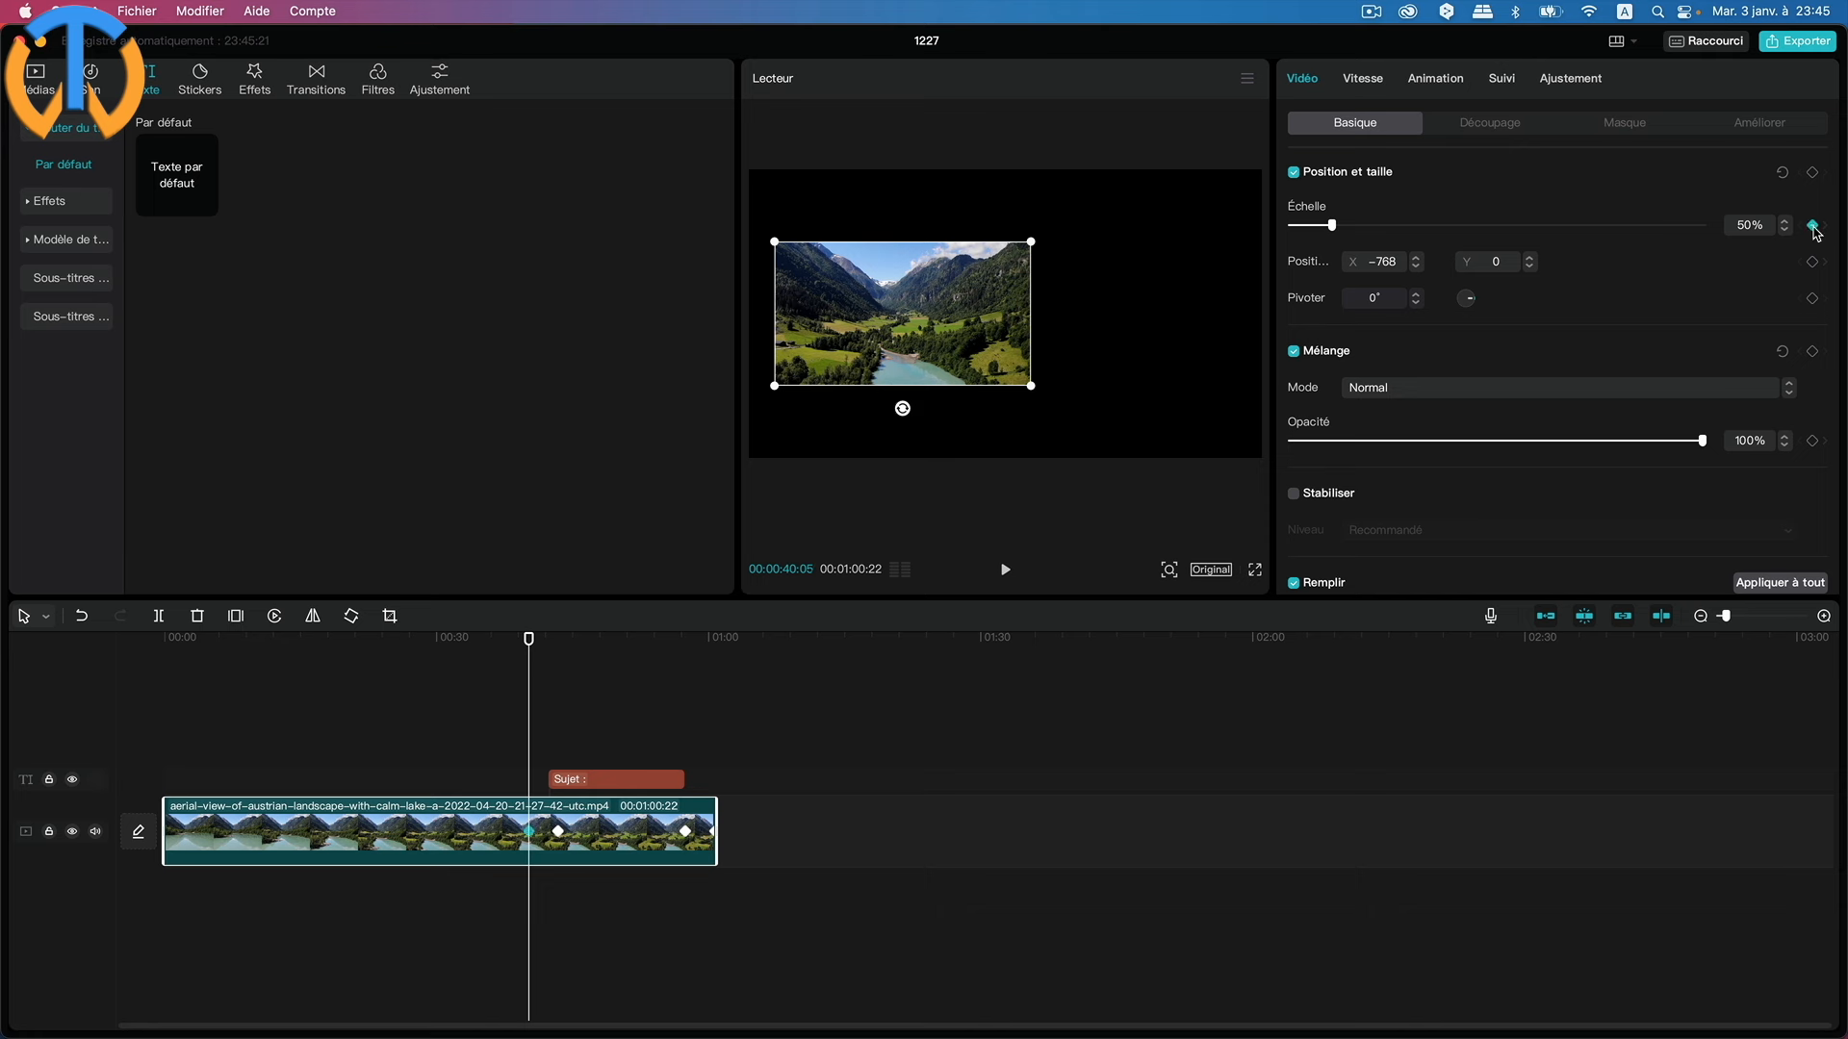
pyautogui.moveTo(1338, 226); pyautogui.dragTo(1347, 228)
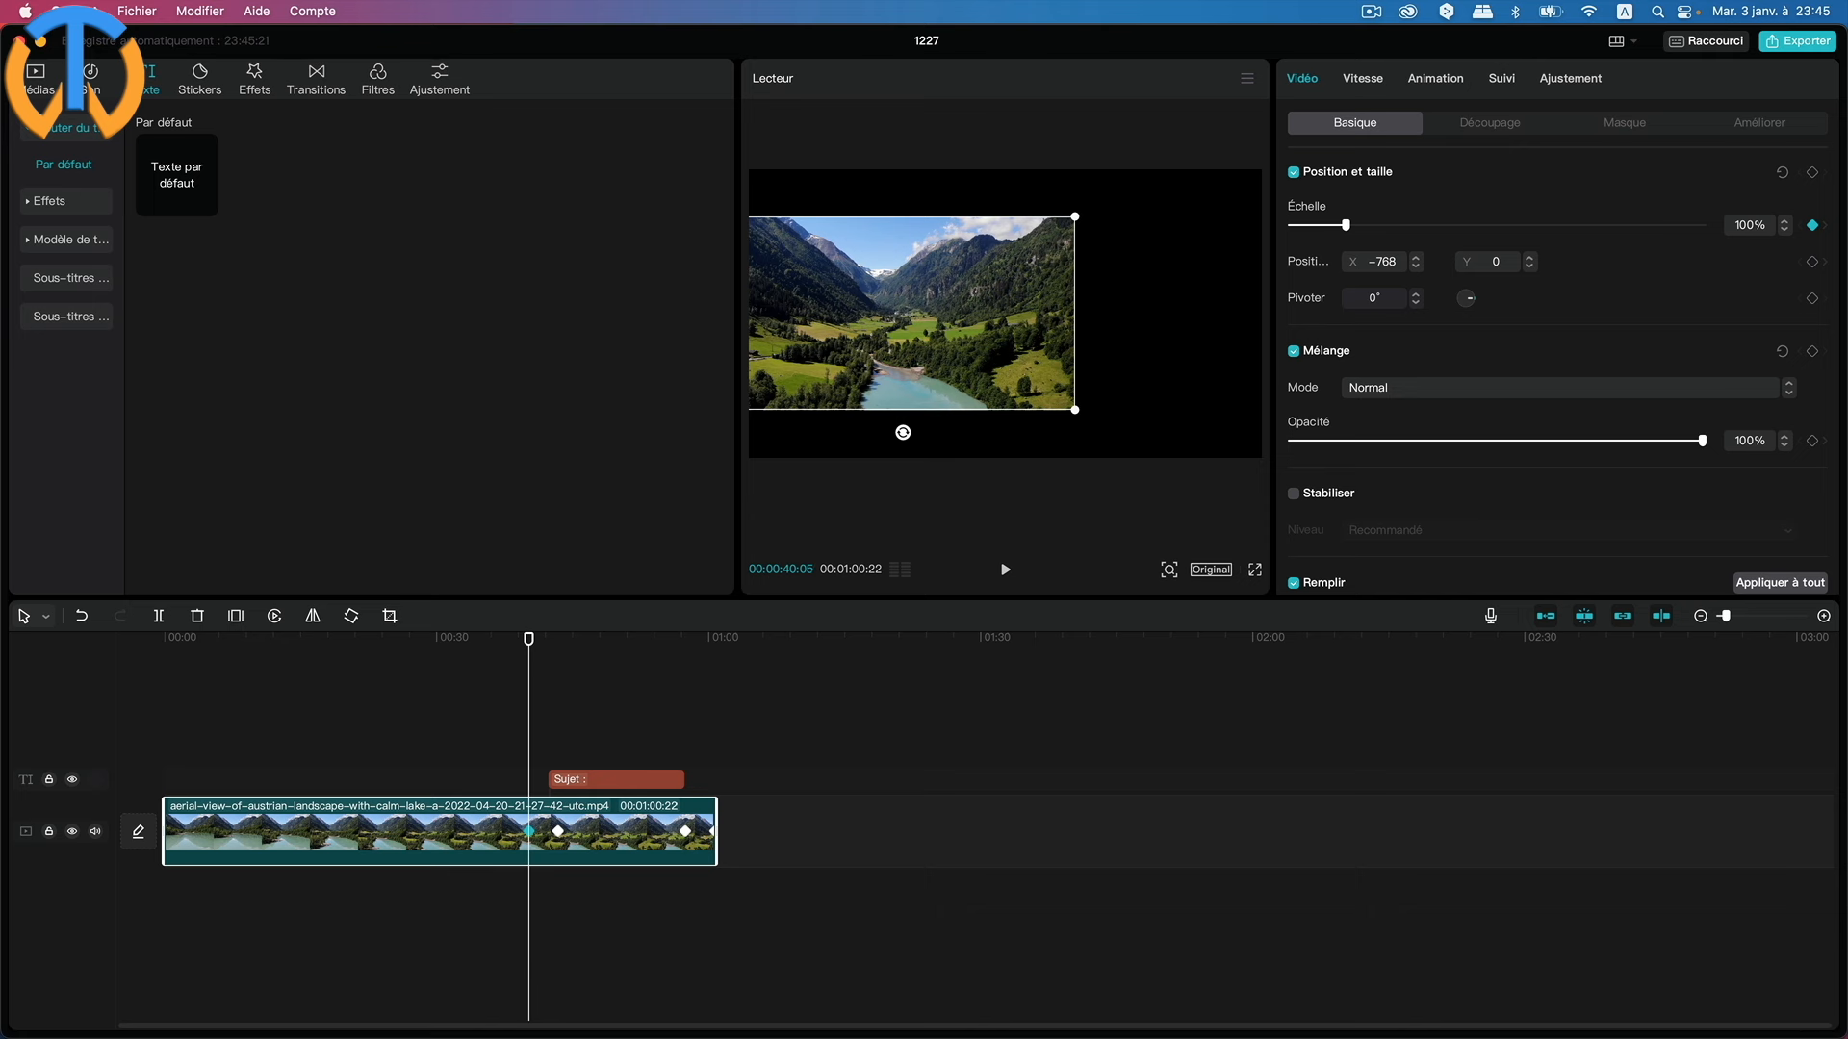
pyautogui.click(1813, 264)
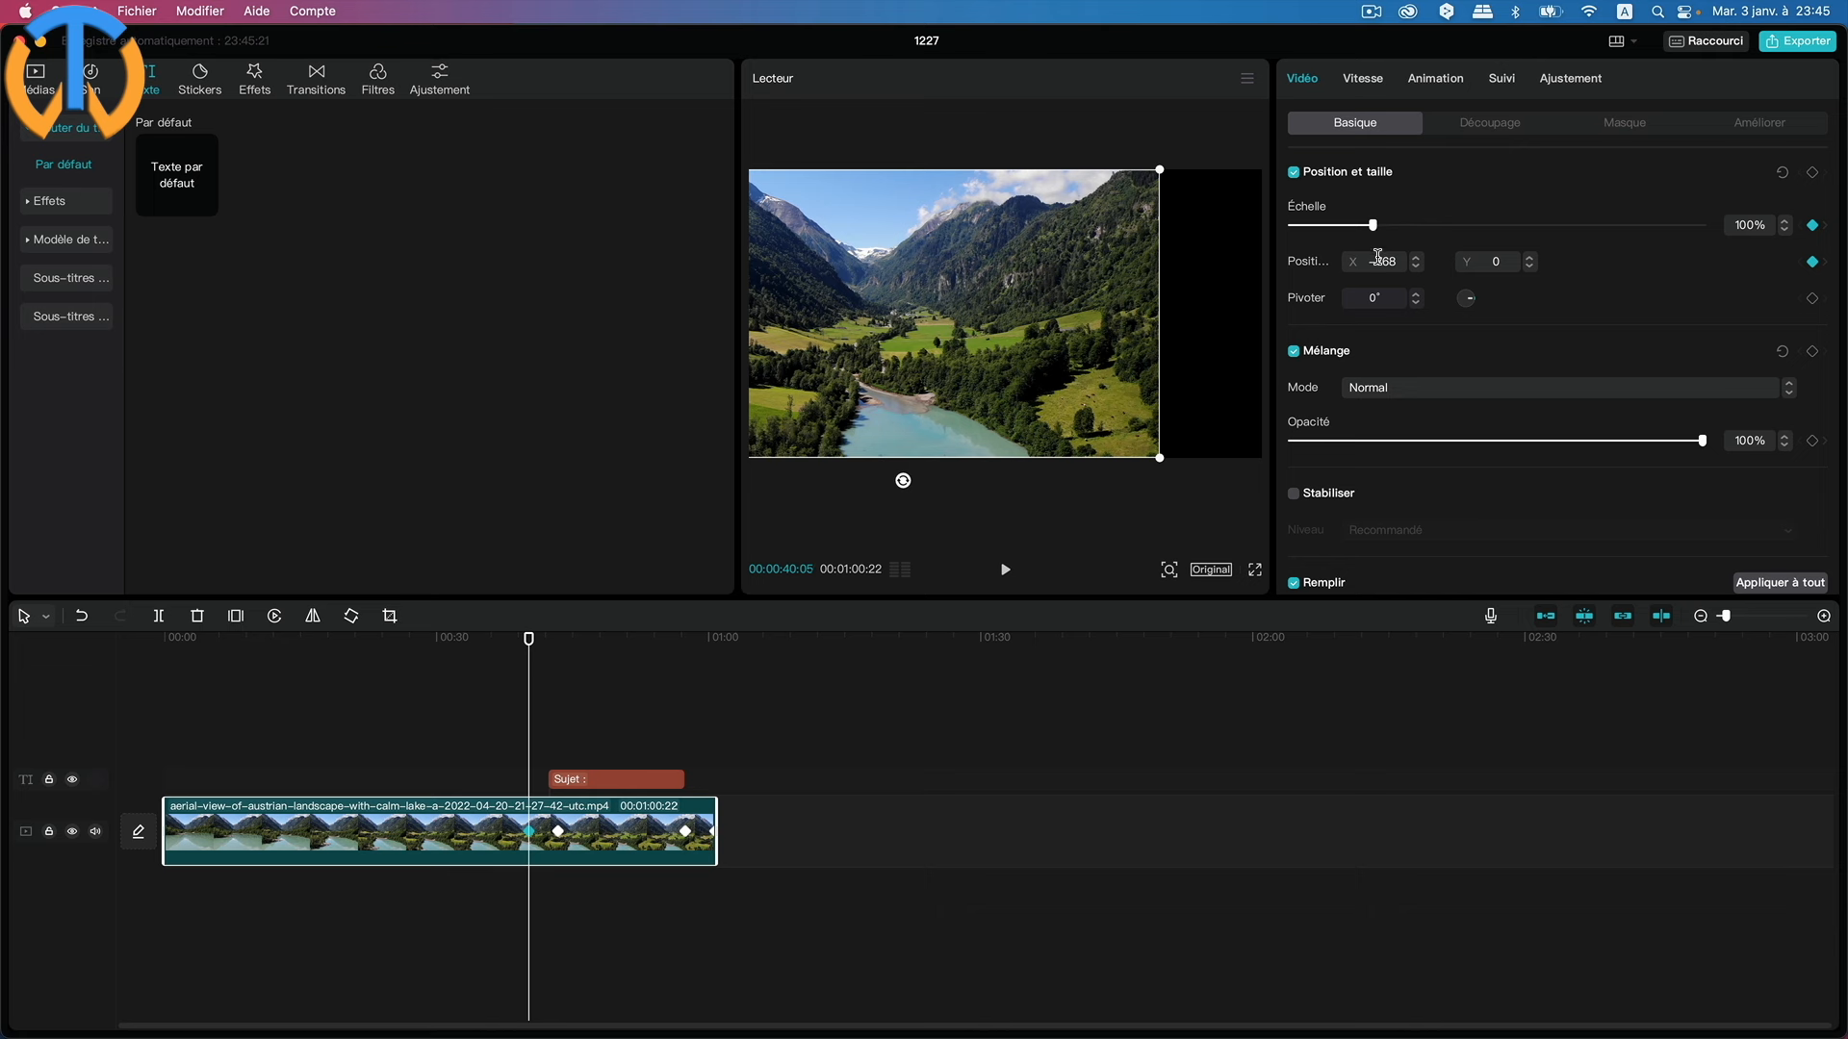
pyautogui.moveTo(1002, 325); pyautogui.dragTo(1104, 329)
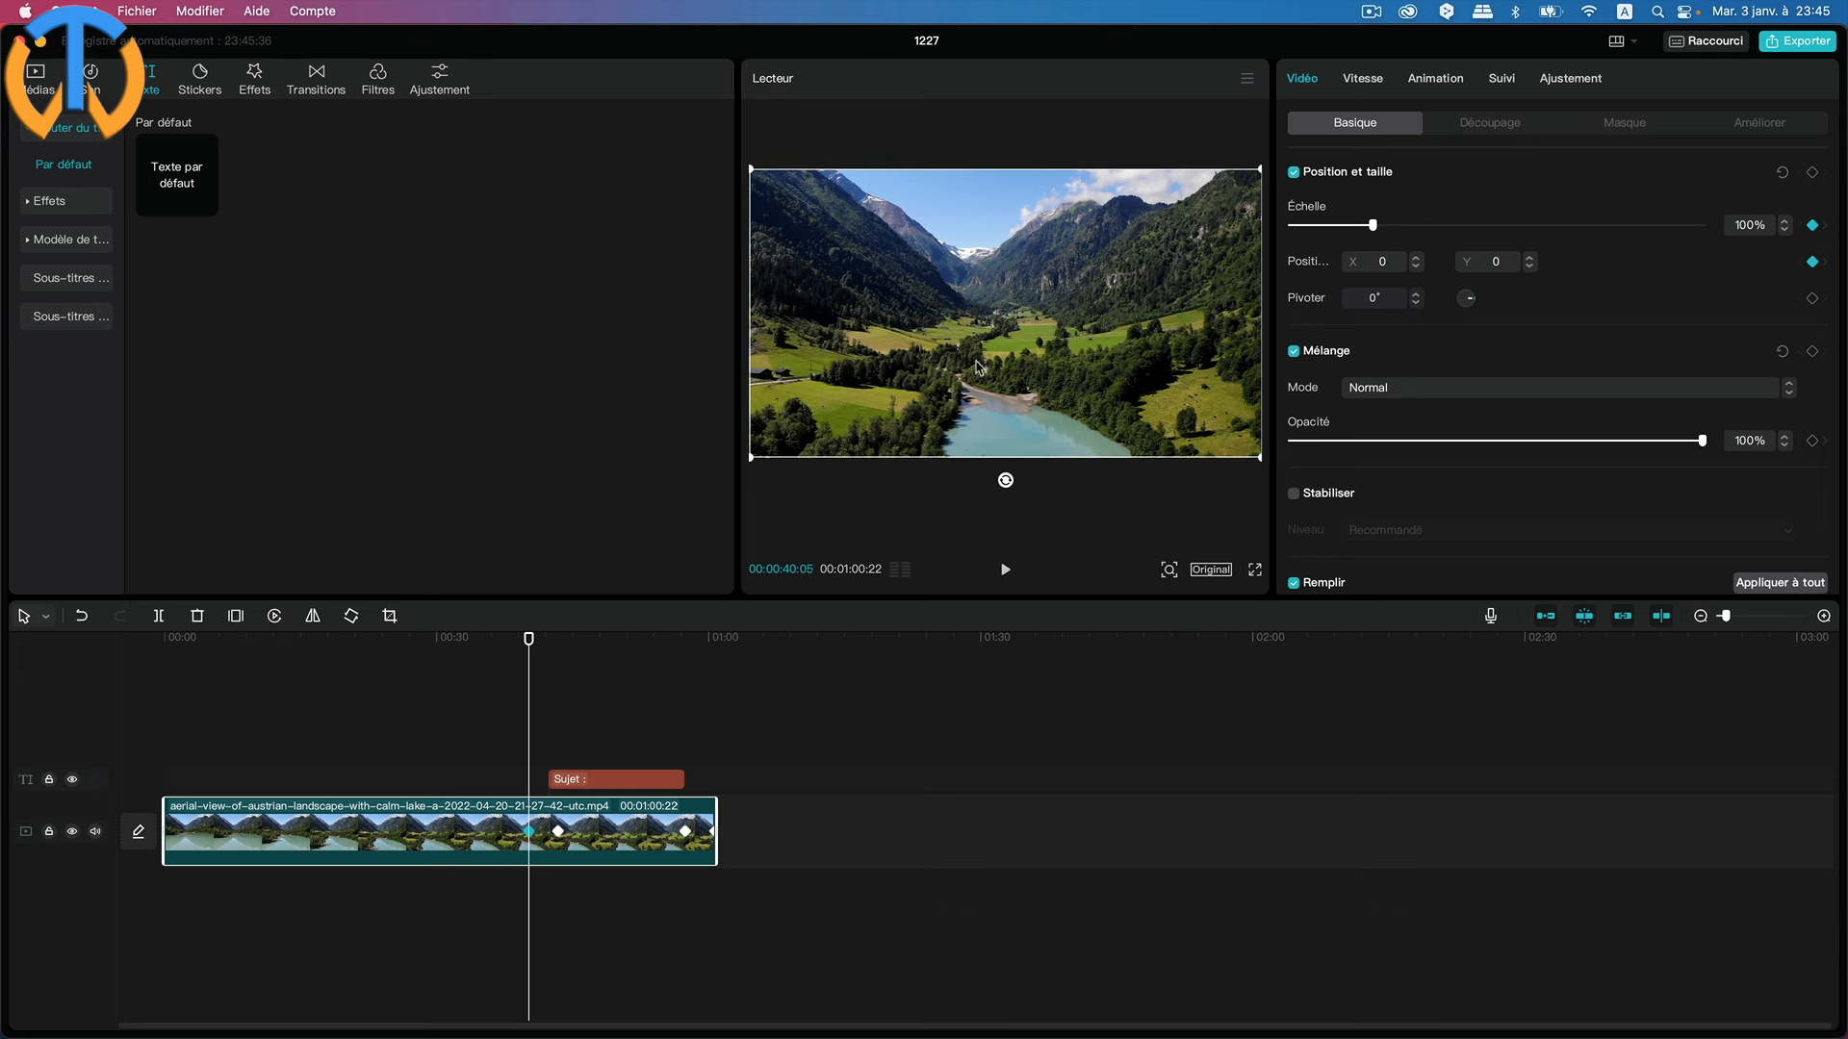
# Play back the video's shrinking transition beside the scrolling credits and the fade-out at the end.
pyautogui.moveTo(528, 642); pyautogui.dragTo(524, 685)
pyautogui.moveTo(523, 839); pyautogui.dragTo(529, 835)
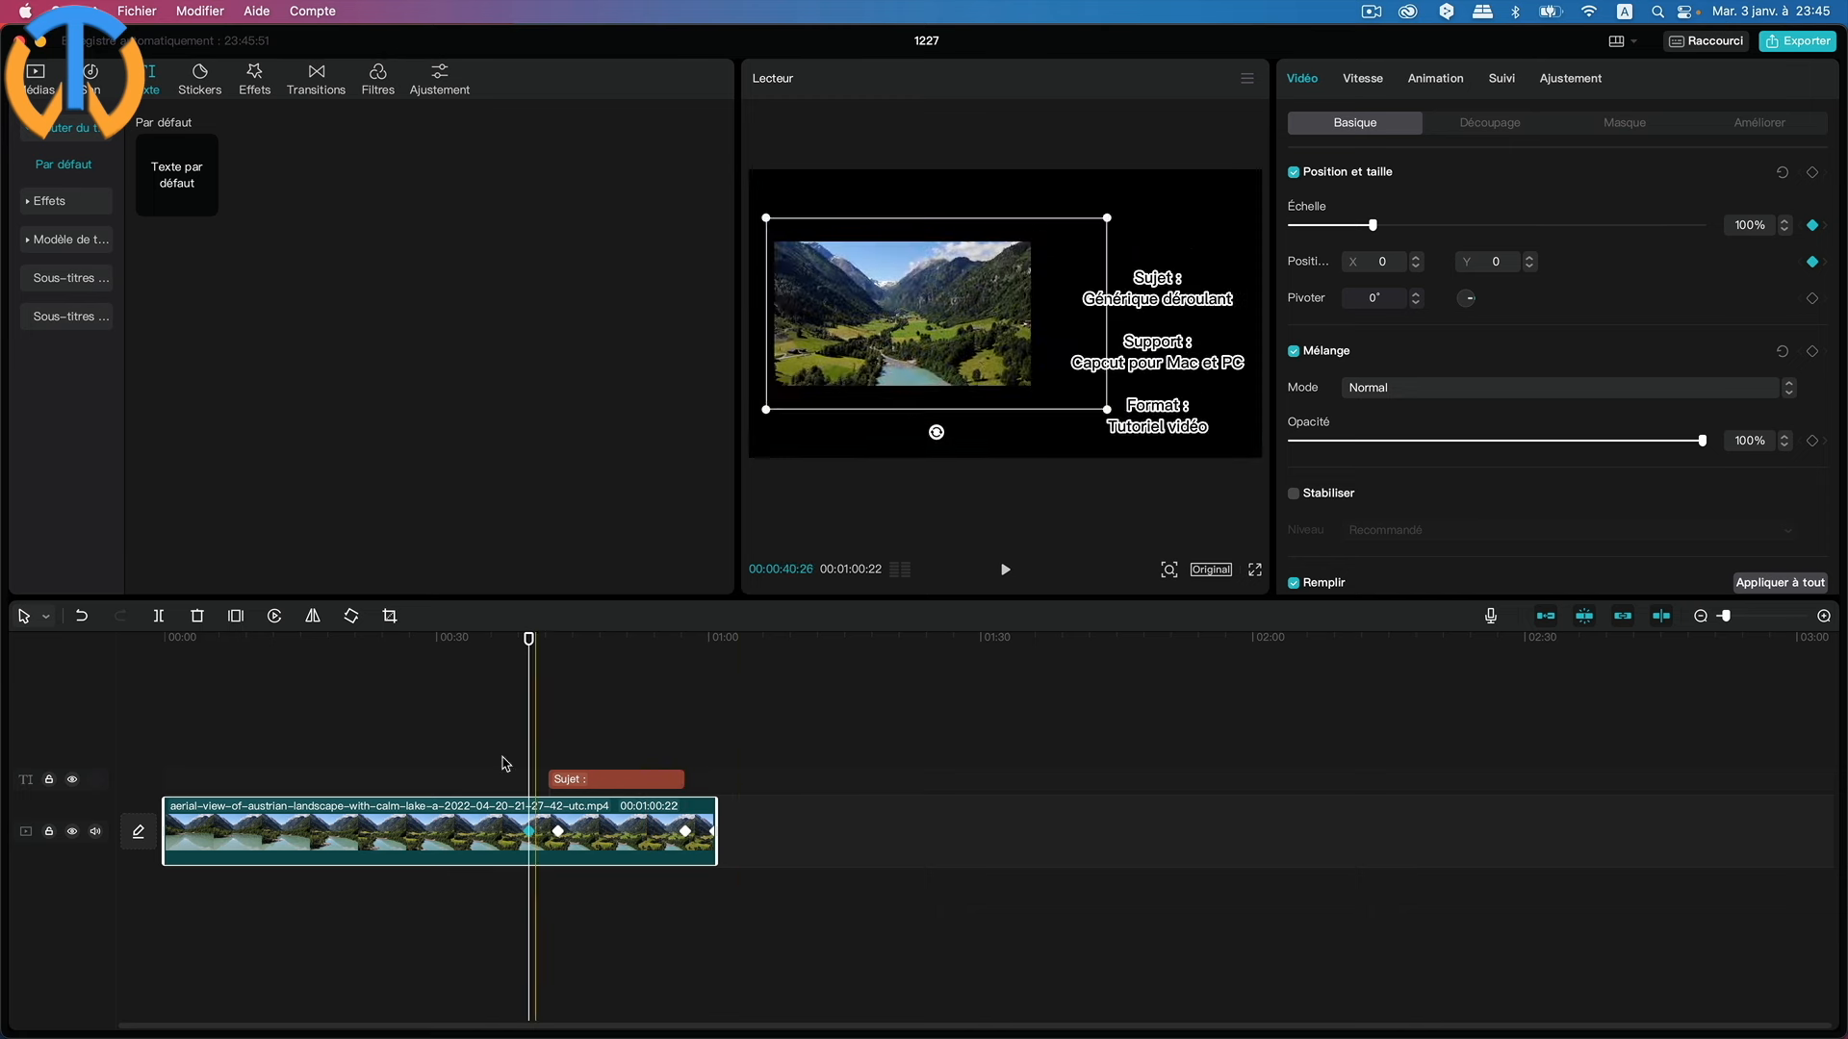
pyautogui.moveTo(528, 639); pyautogui.dragTo(479, 639)
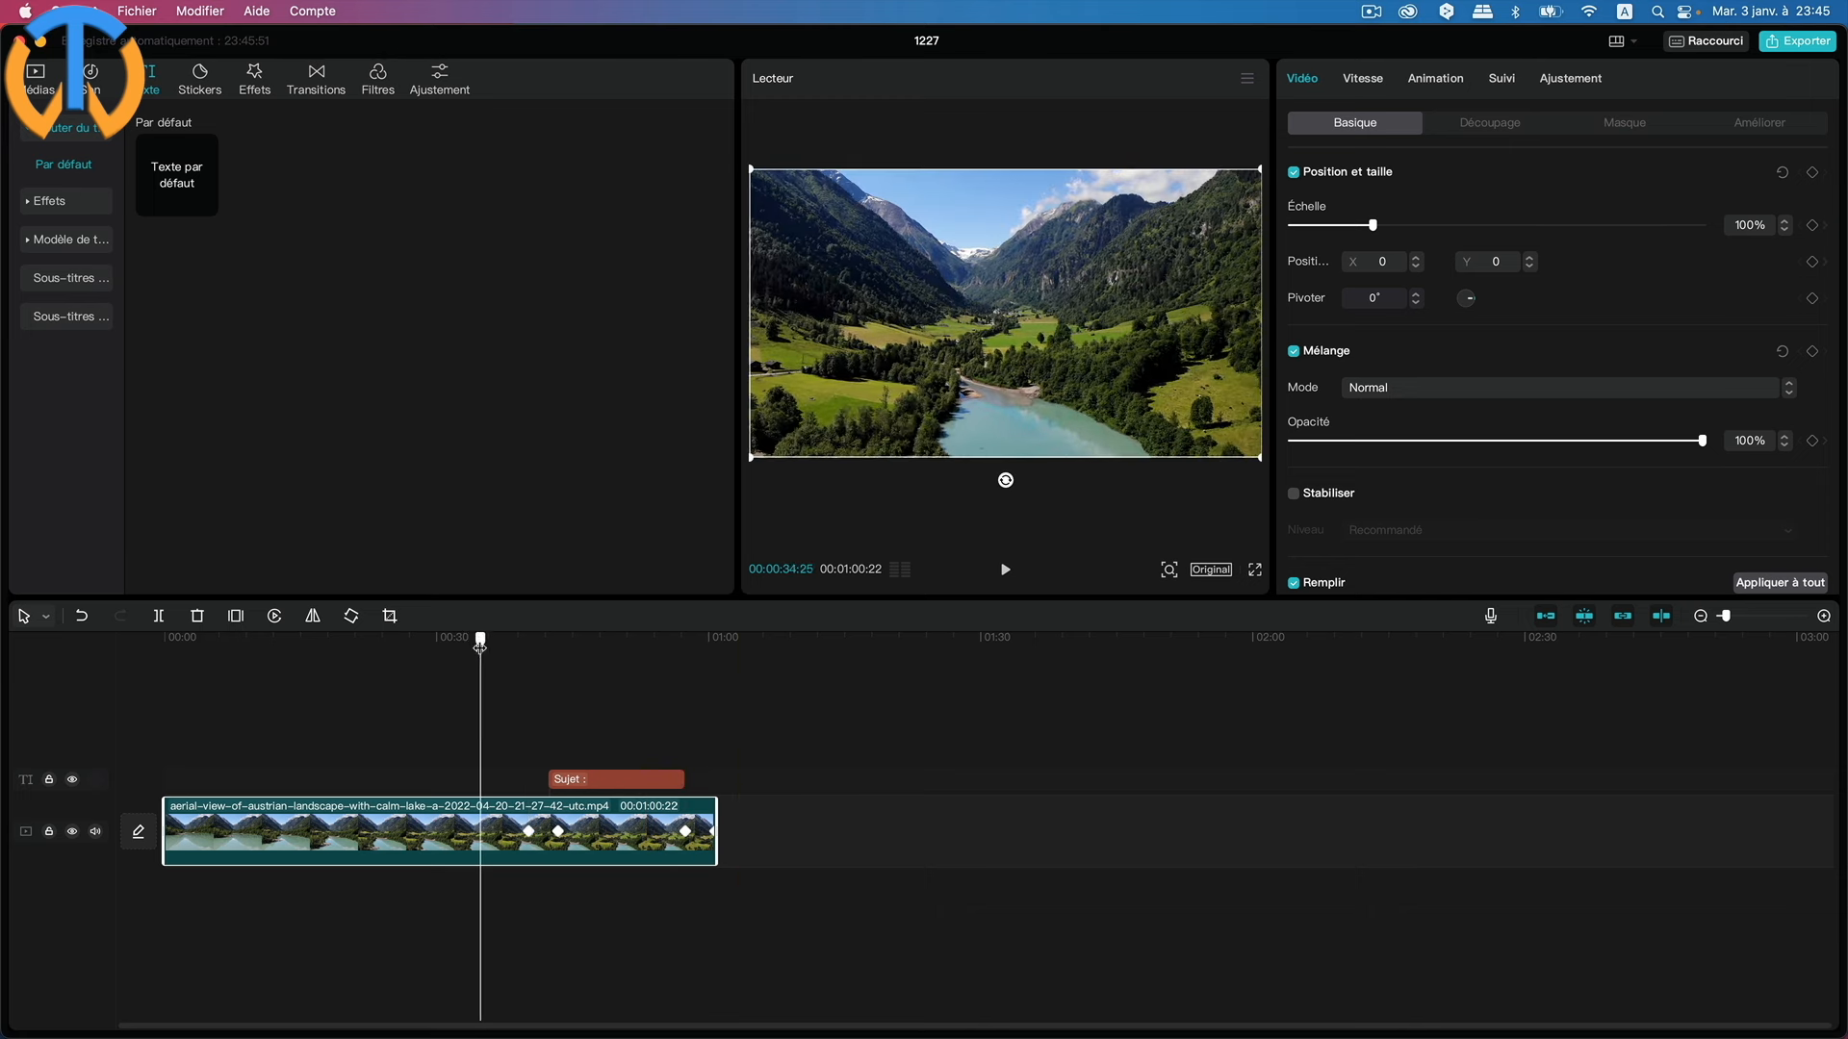
pyautogui.click(373, 719)
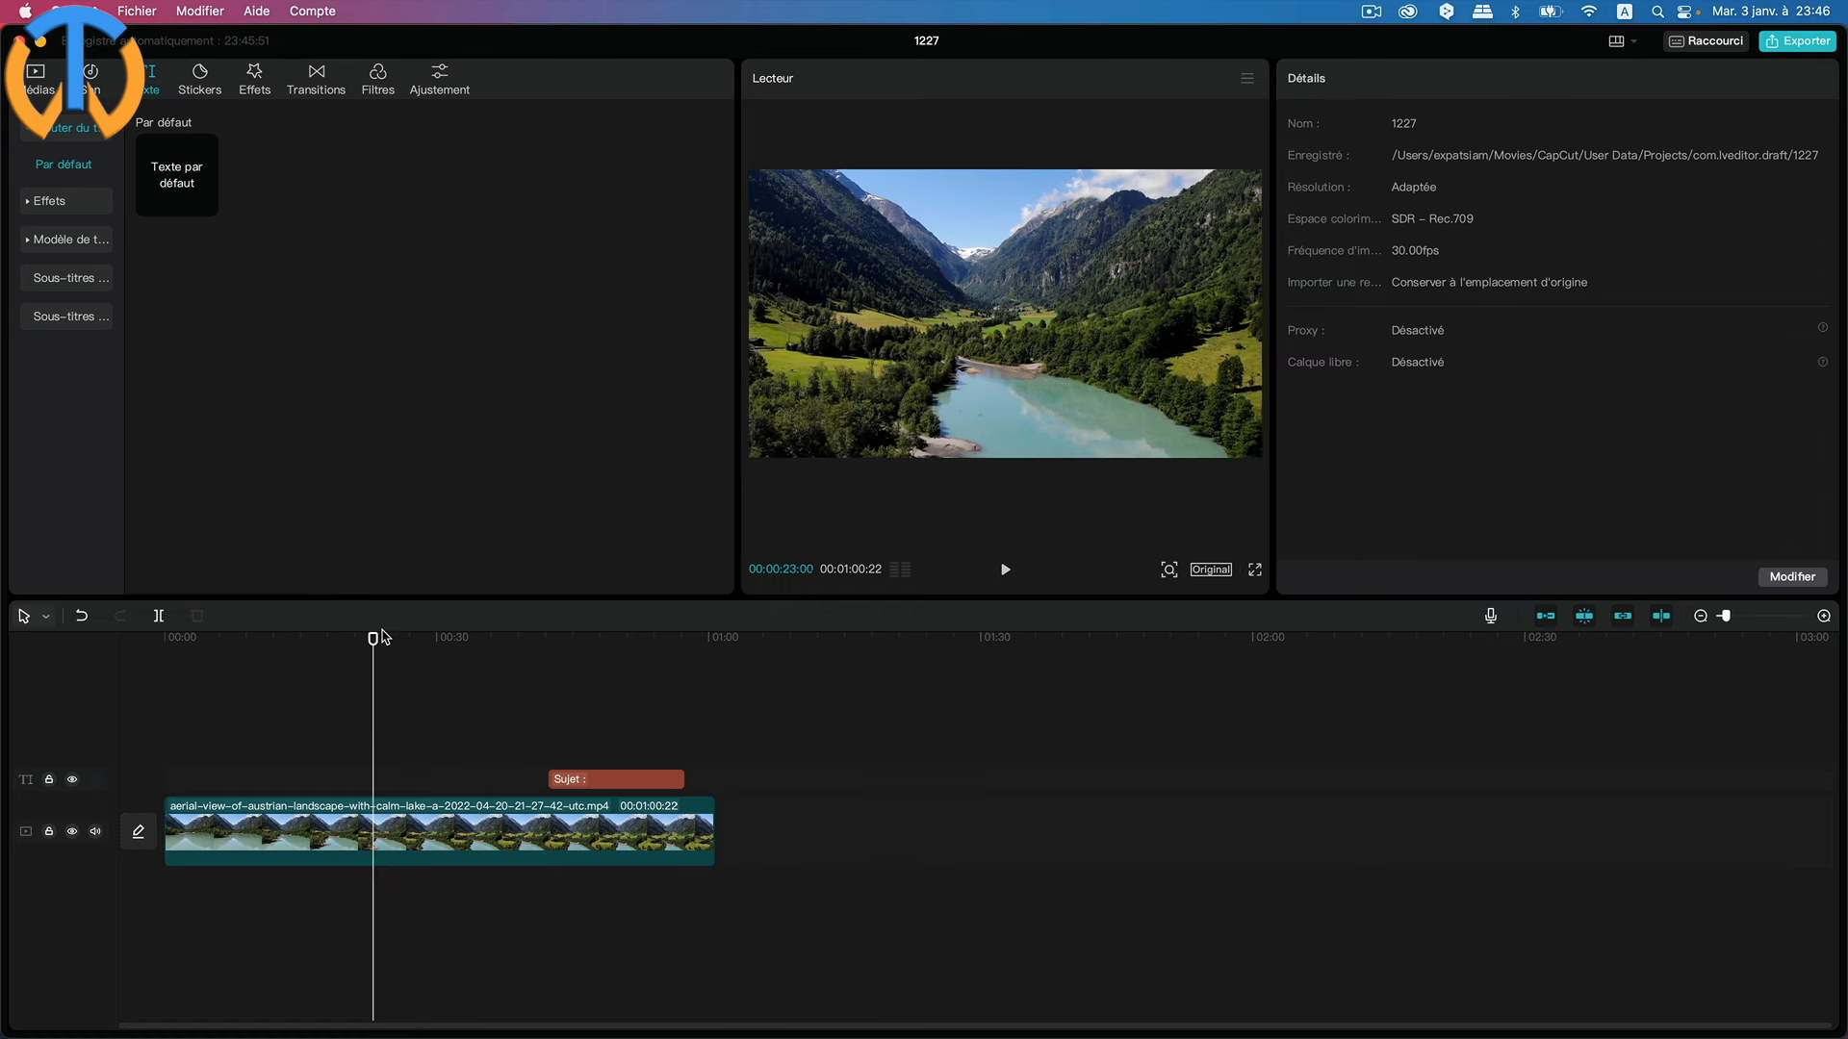
pyautogui.moveTo(374, 640); pyautogui.dragTo(482, 651)
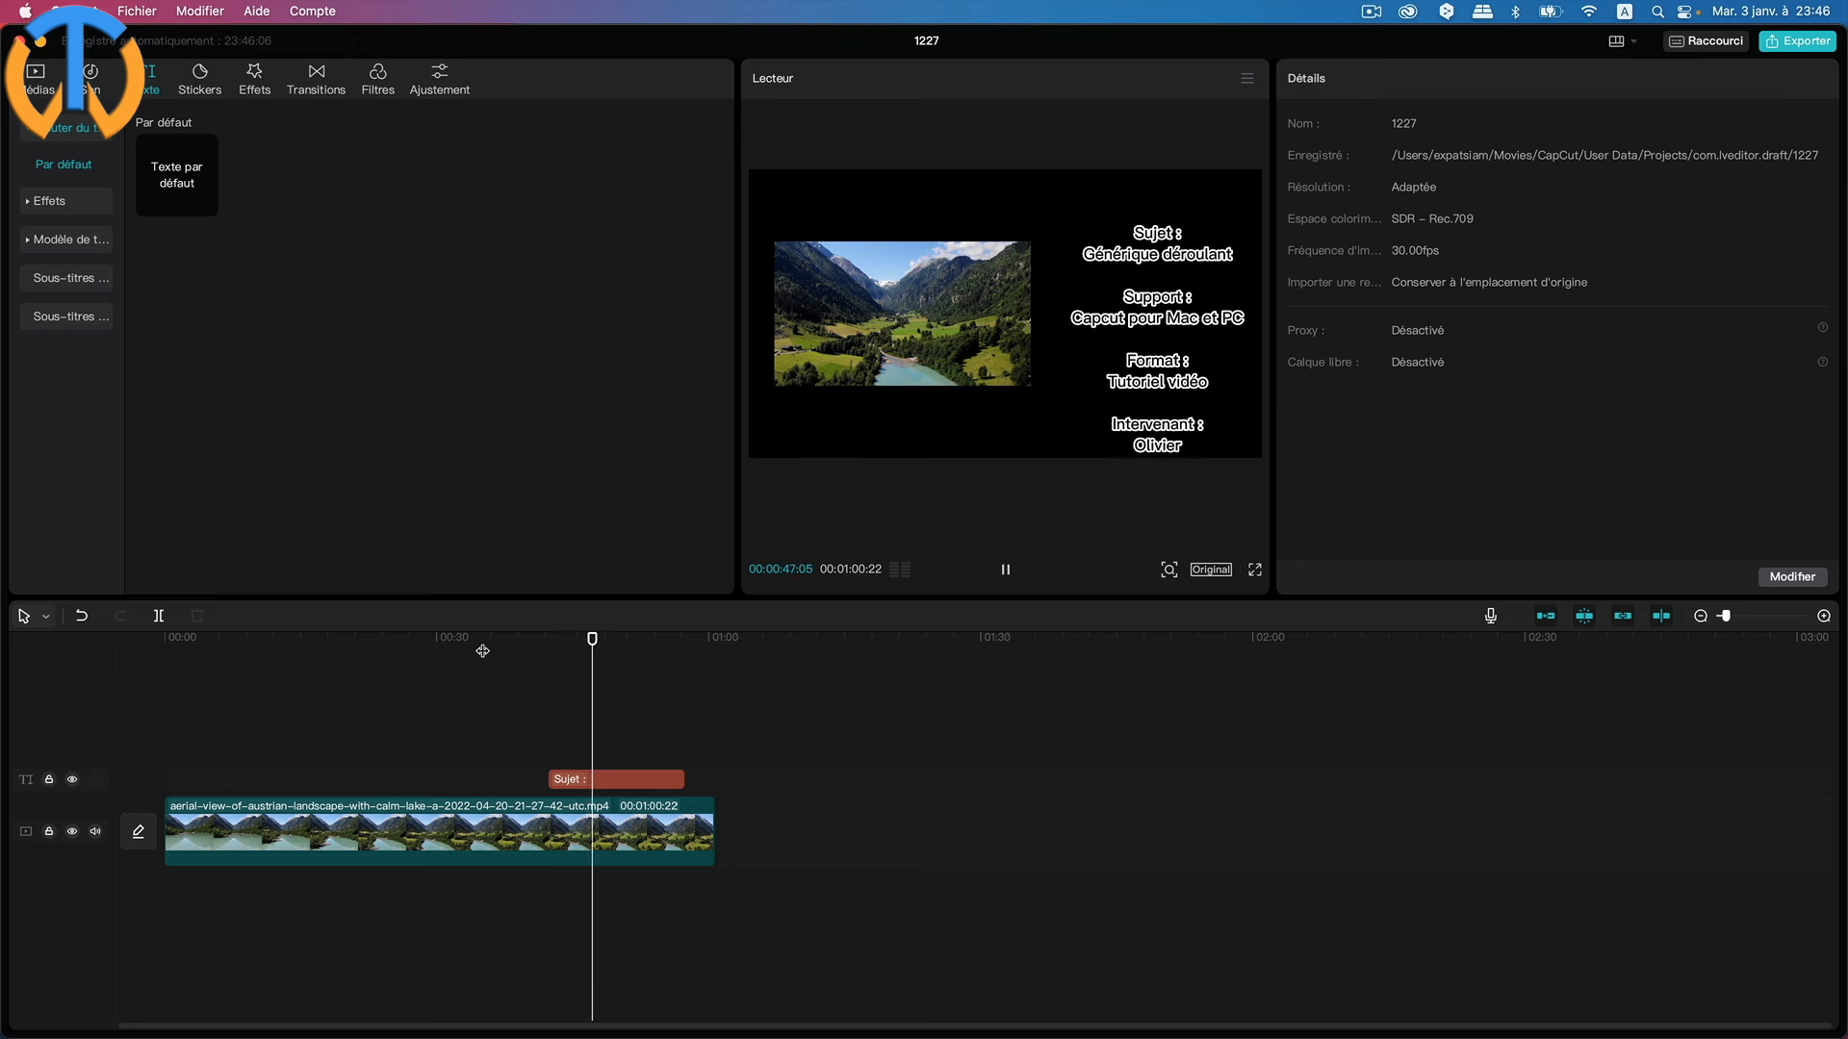
pyautogui.press('space')
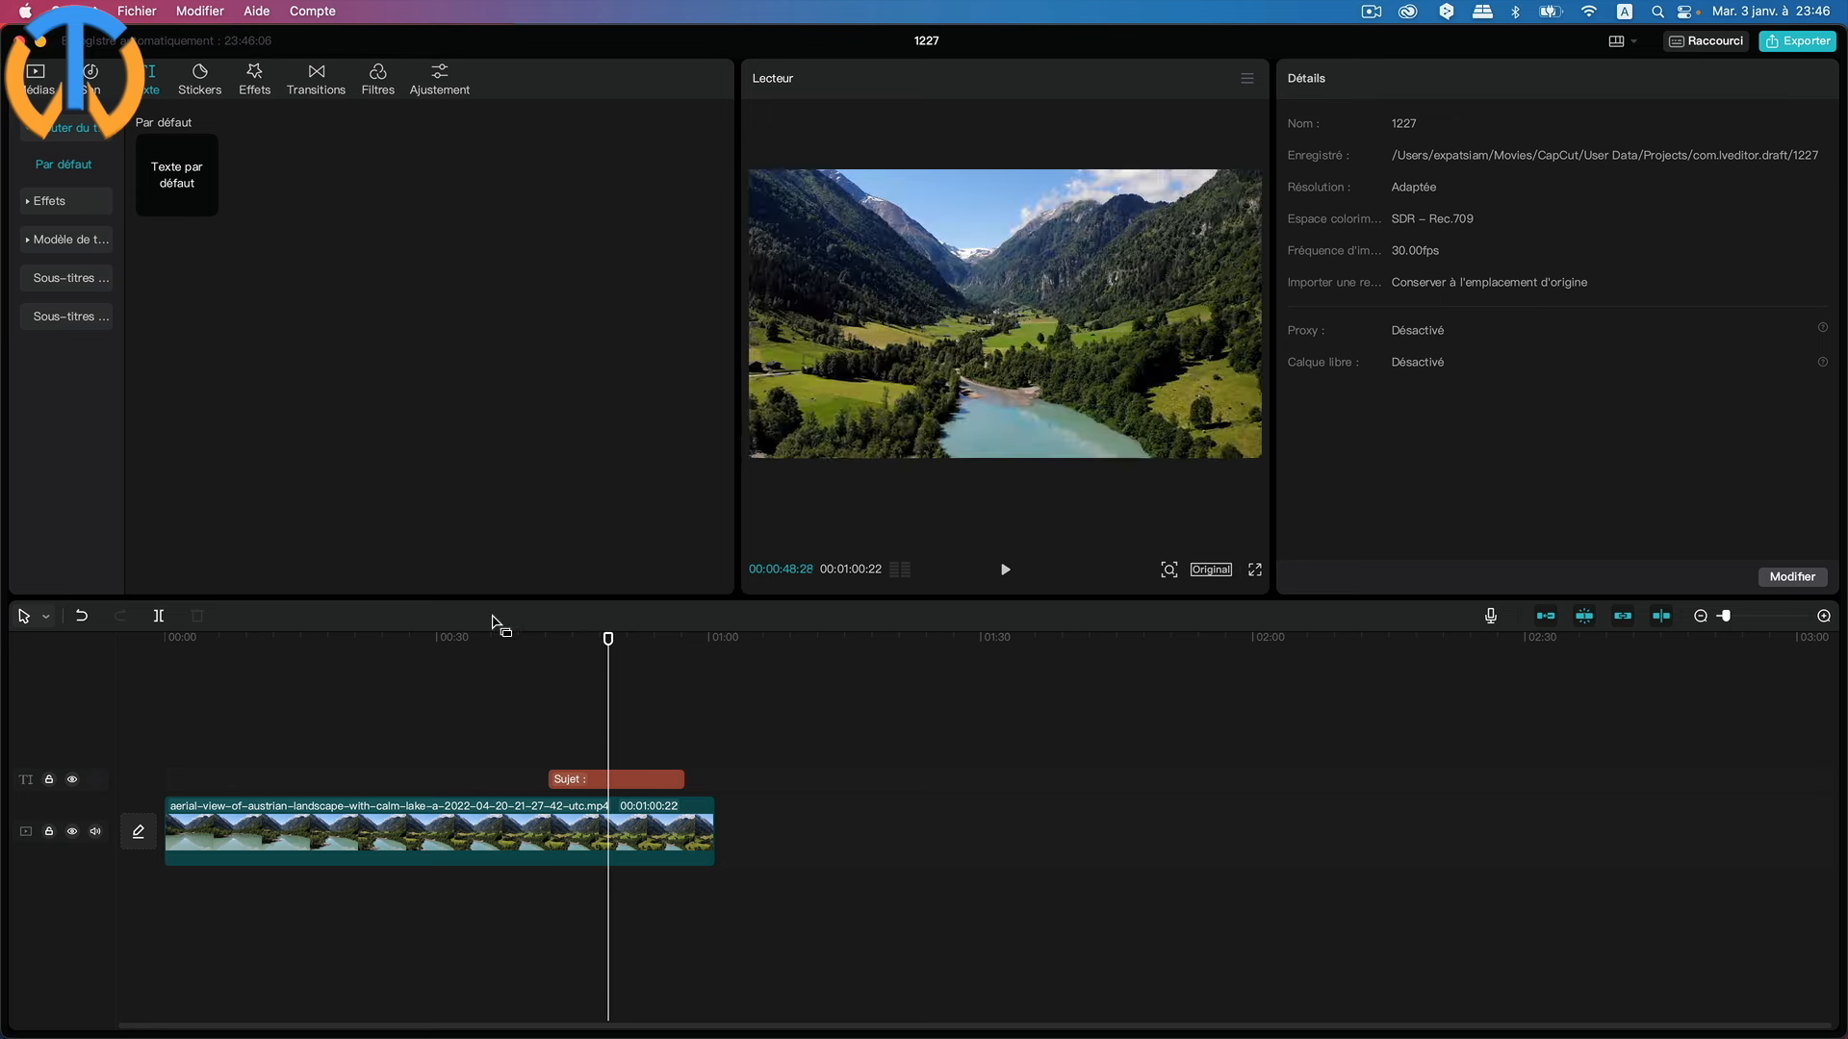
pyautogui.moveTo(608, 639); pyautogui.dragTo(654, 640)
pyautogui.press('space')
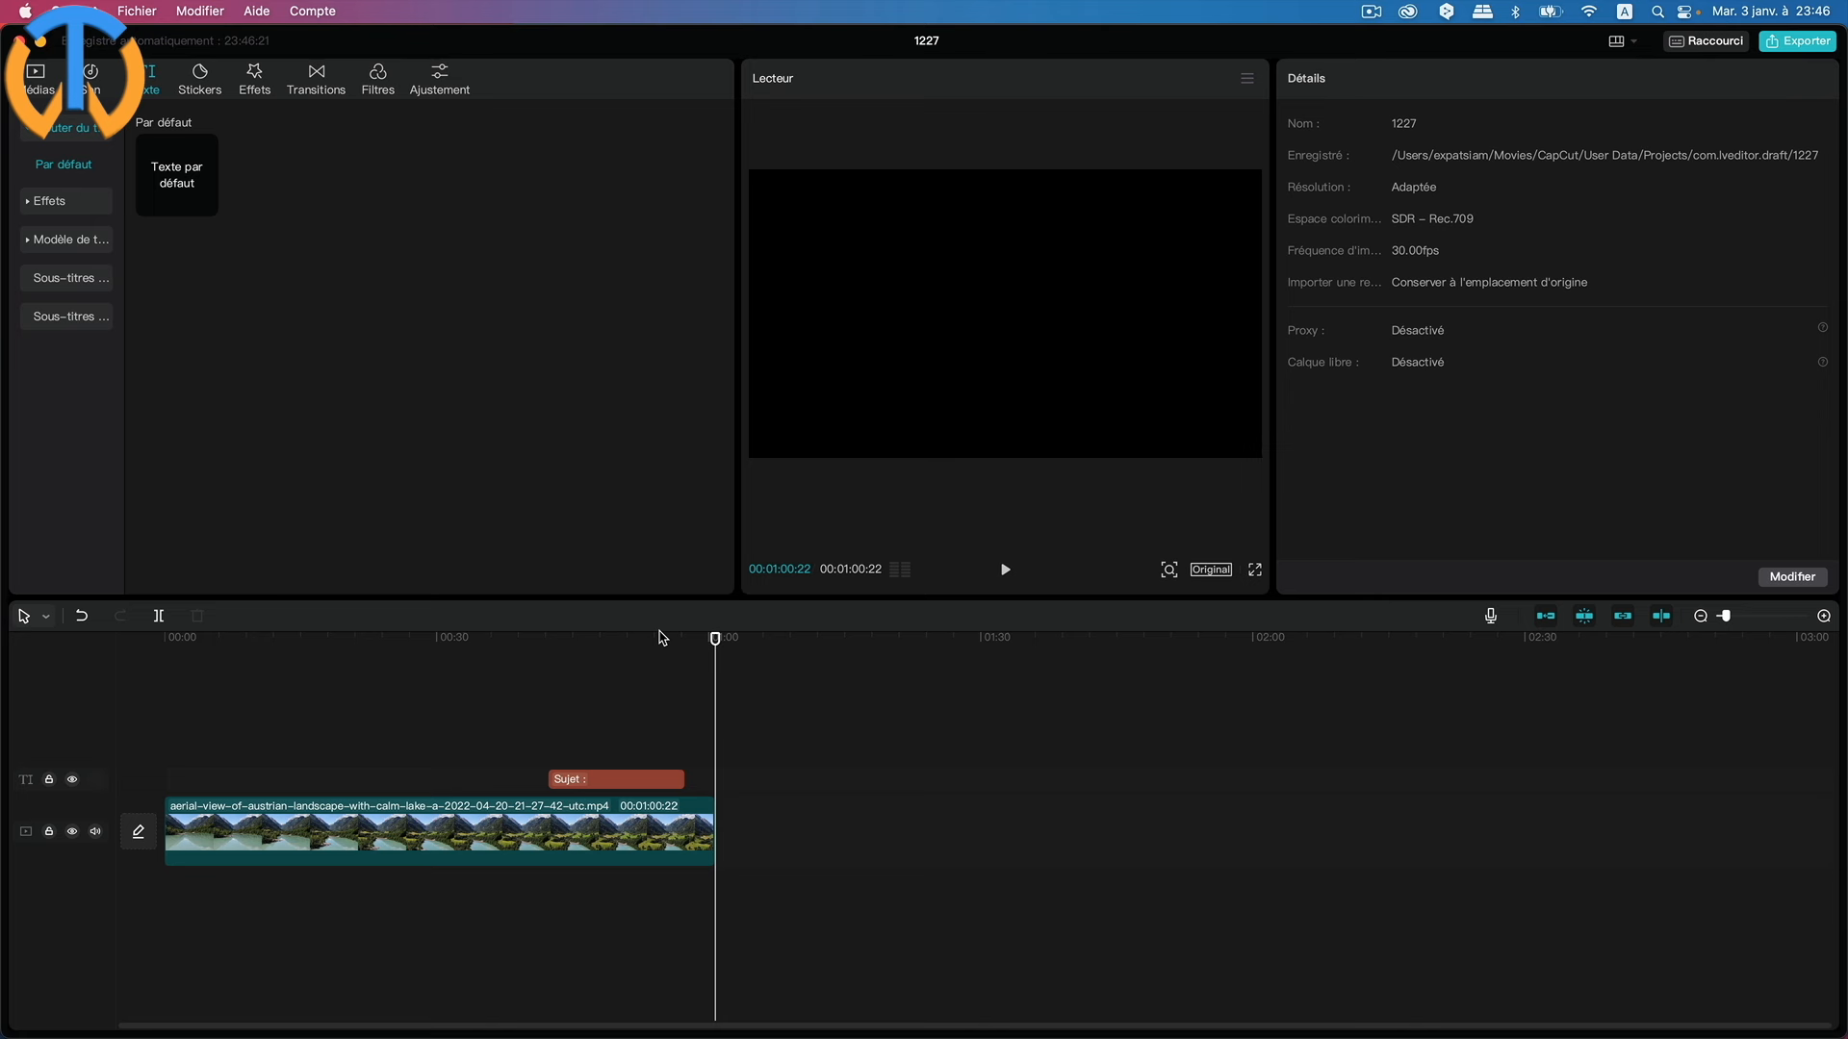
pyautogui.click(591, 723)
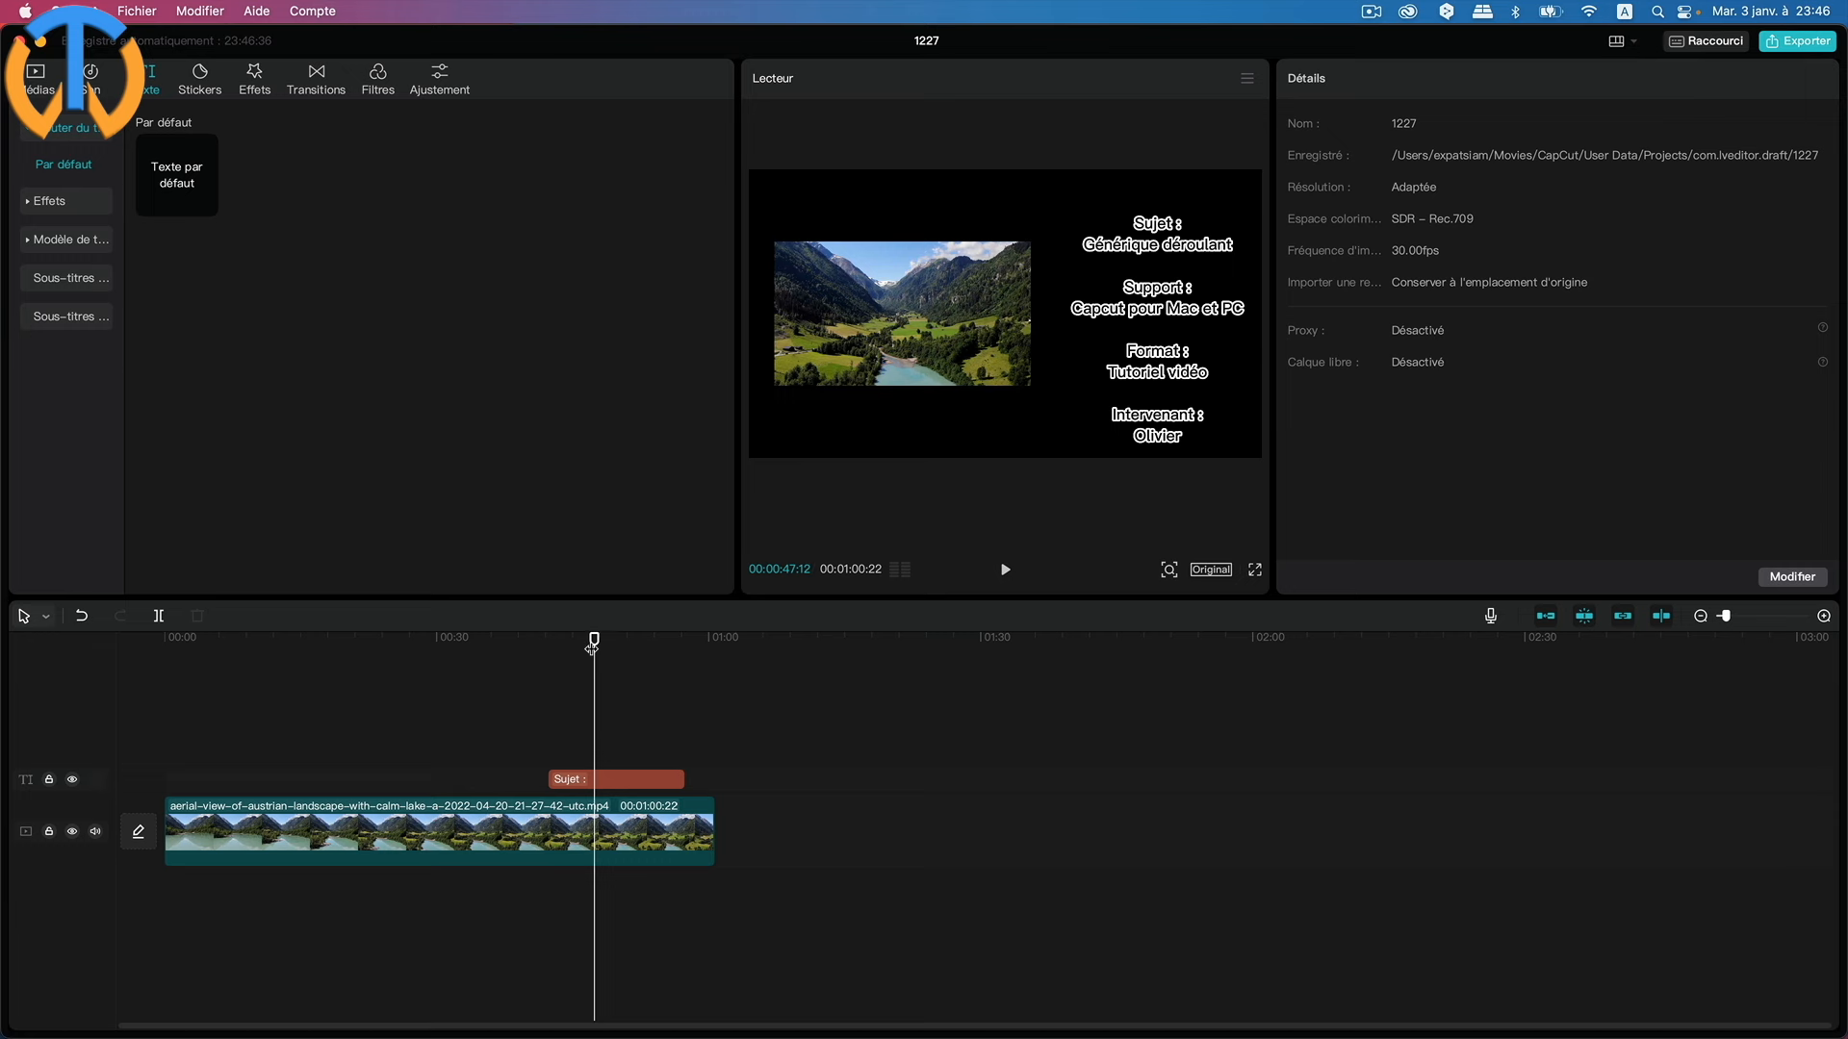
# Add a default text clip at about 00:00:28:20 on the timeline and set its text to "Meilleurs voeux".
pyautogui.moveTo(590, 643); pyautogui.dragTo(414, 638)
pyautogui.click(439, 638)
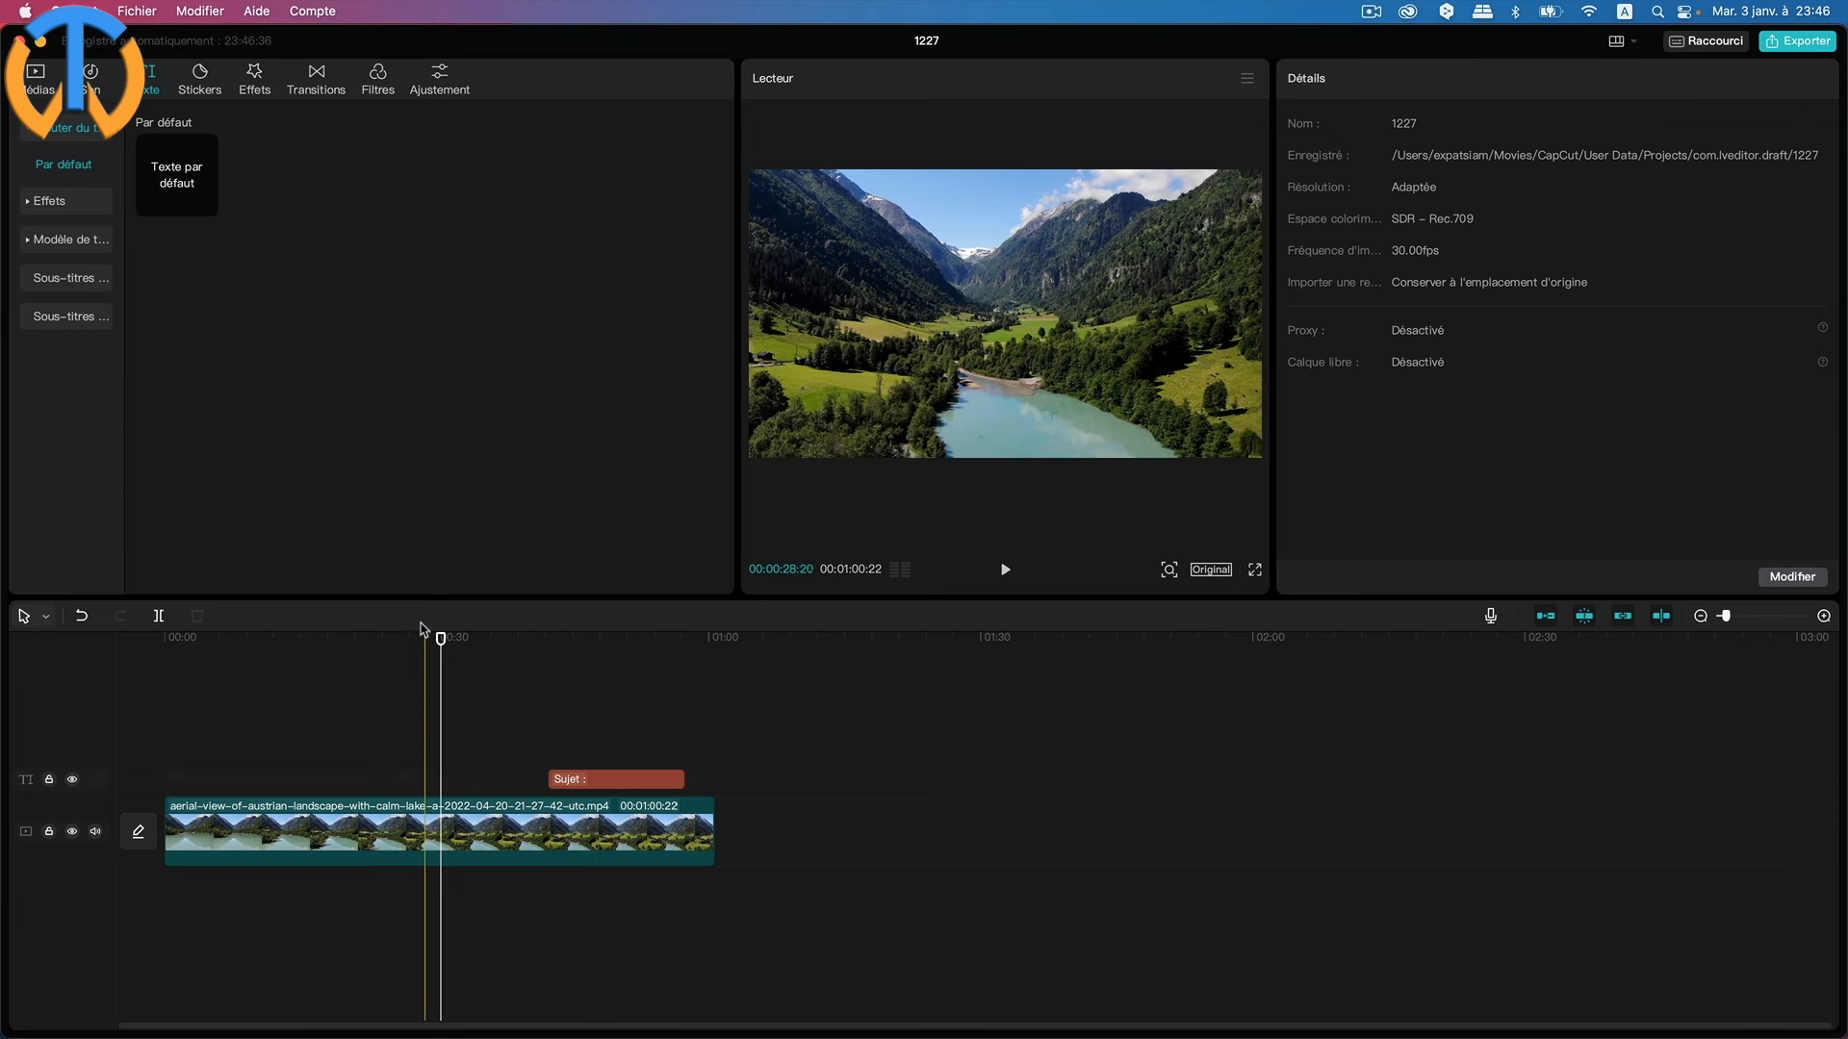
pyautogui.click(205, 204)
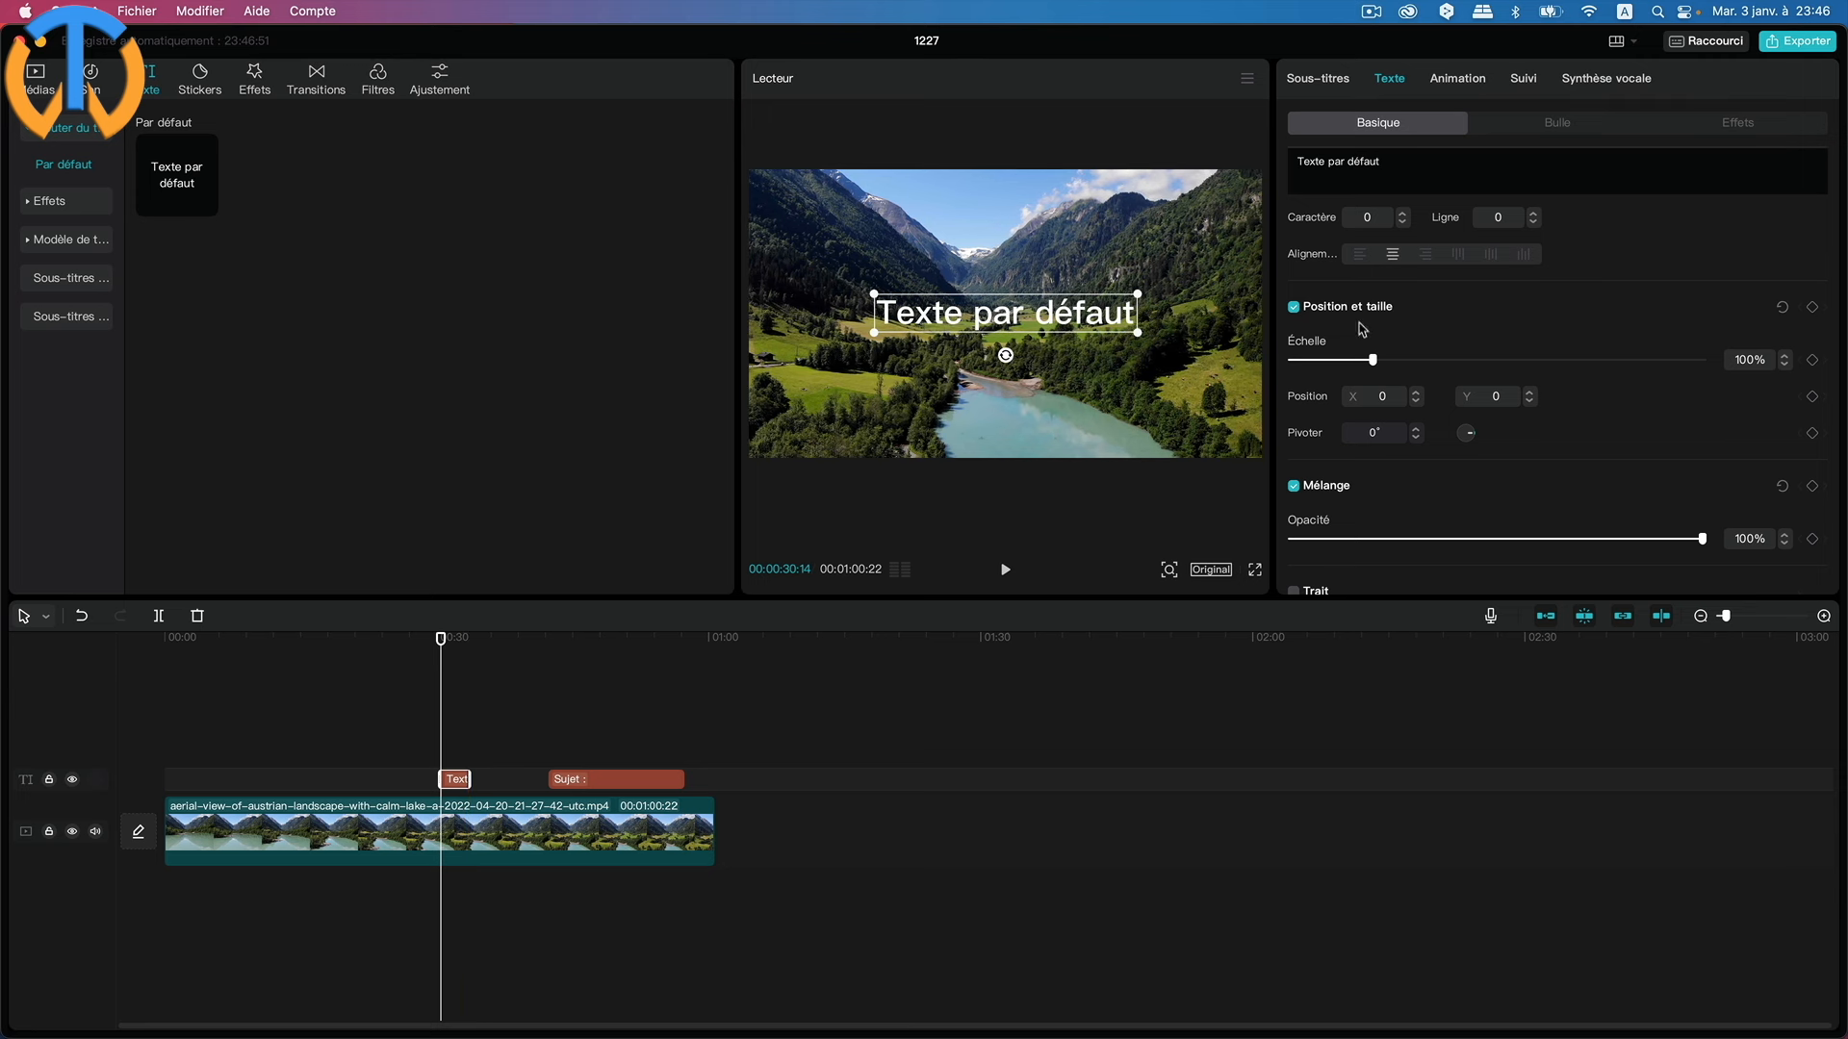
pyautogui.moveTo(1399, 159); pyautogui.dragTo(1259, 159)
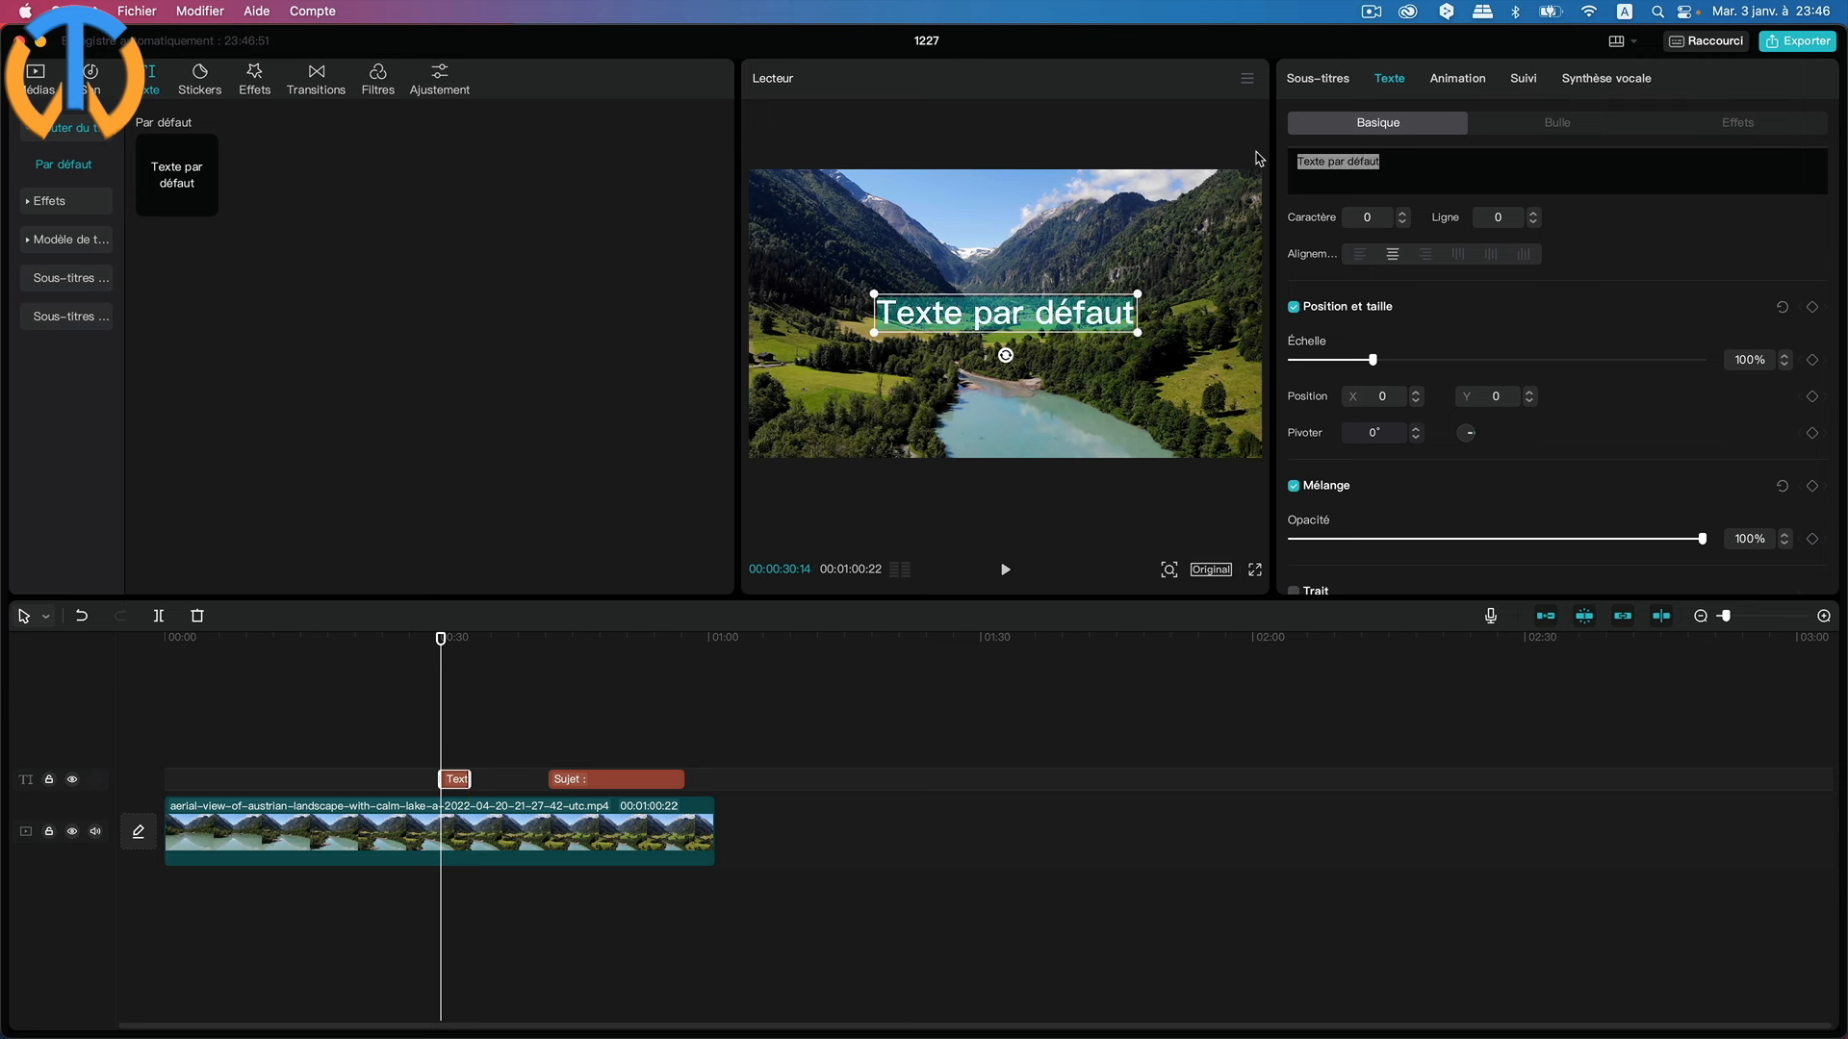
pyautogui.write('Meilleurs voeux')
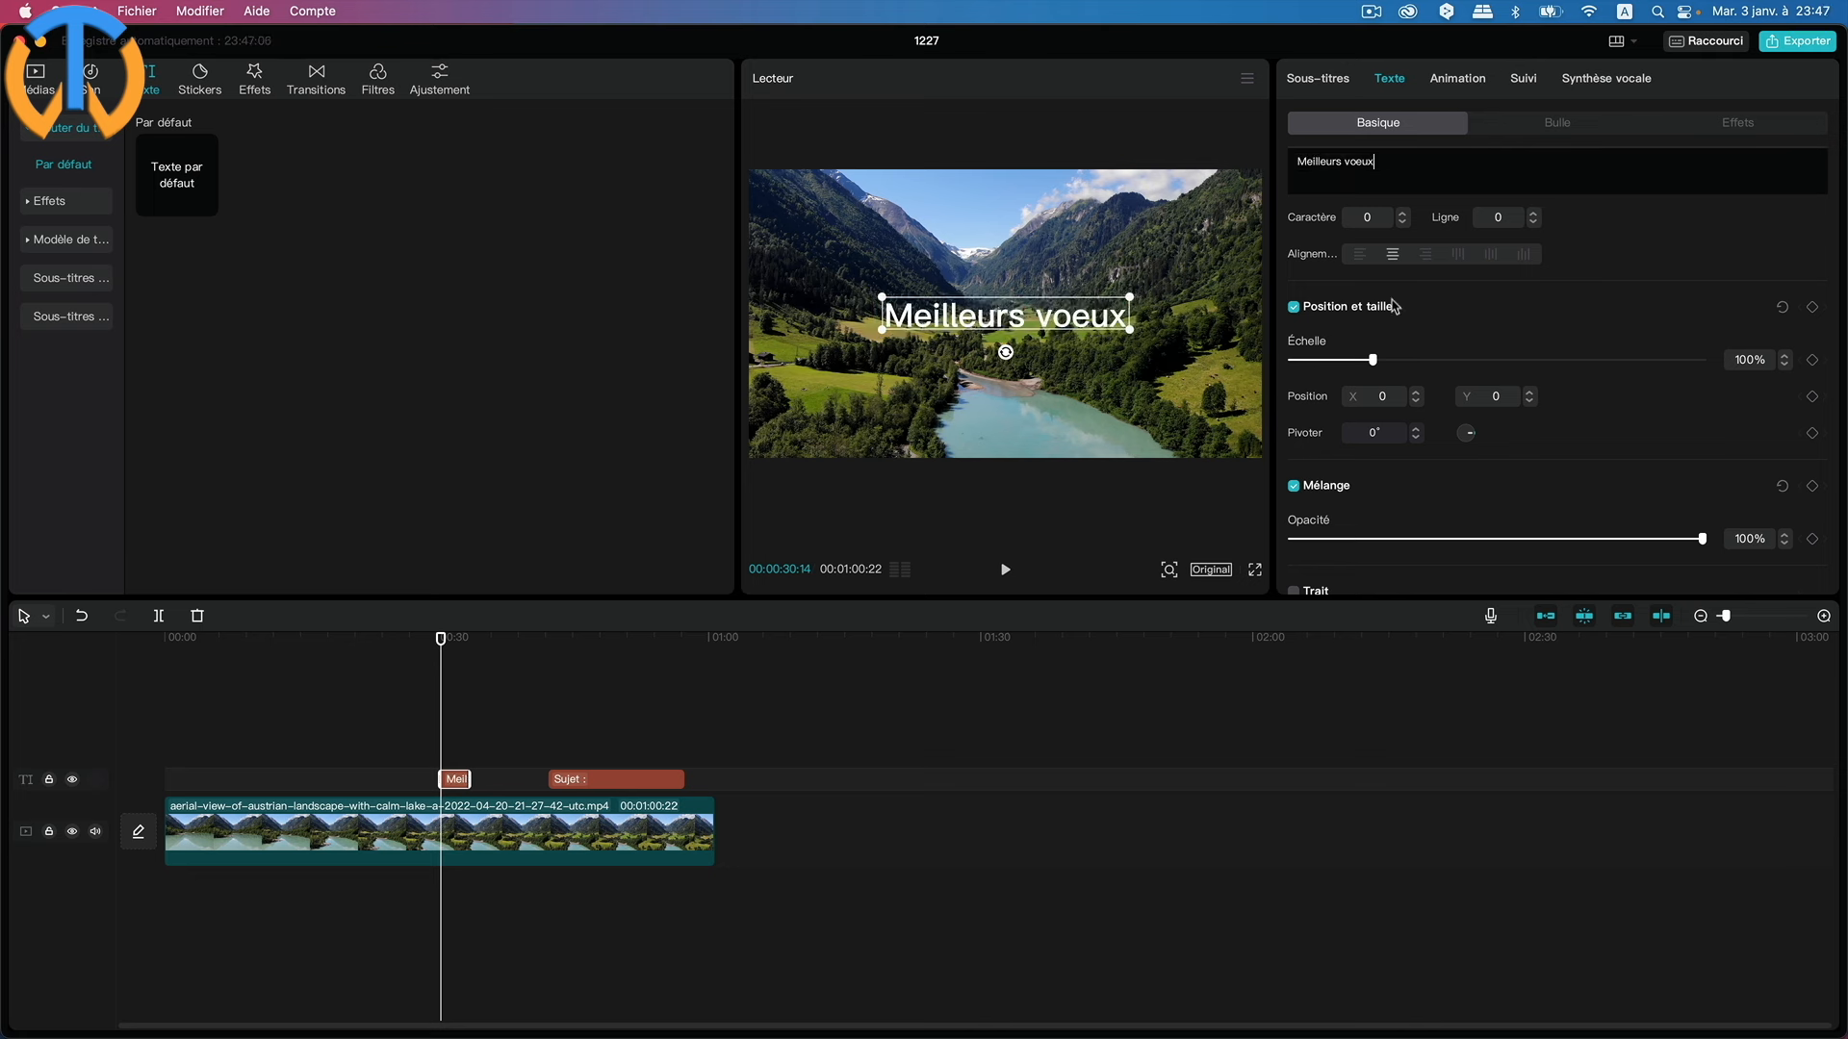
# Lengthen the "Meilleurs voeux" clip to about 00:38 and keyframe its starting position beyond the frame's left edge at X -2847, Y -761.
pyautogui.scroll(3, 1567, 429)
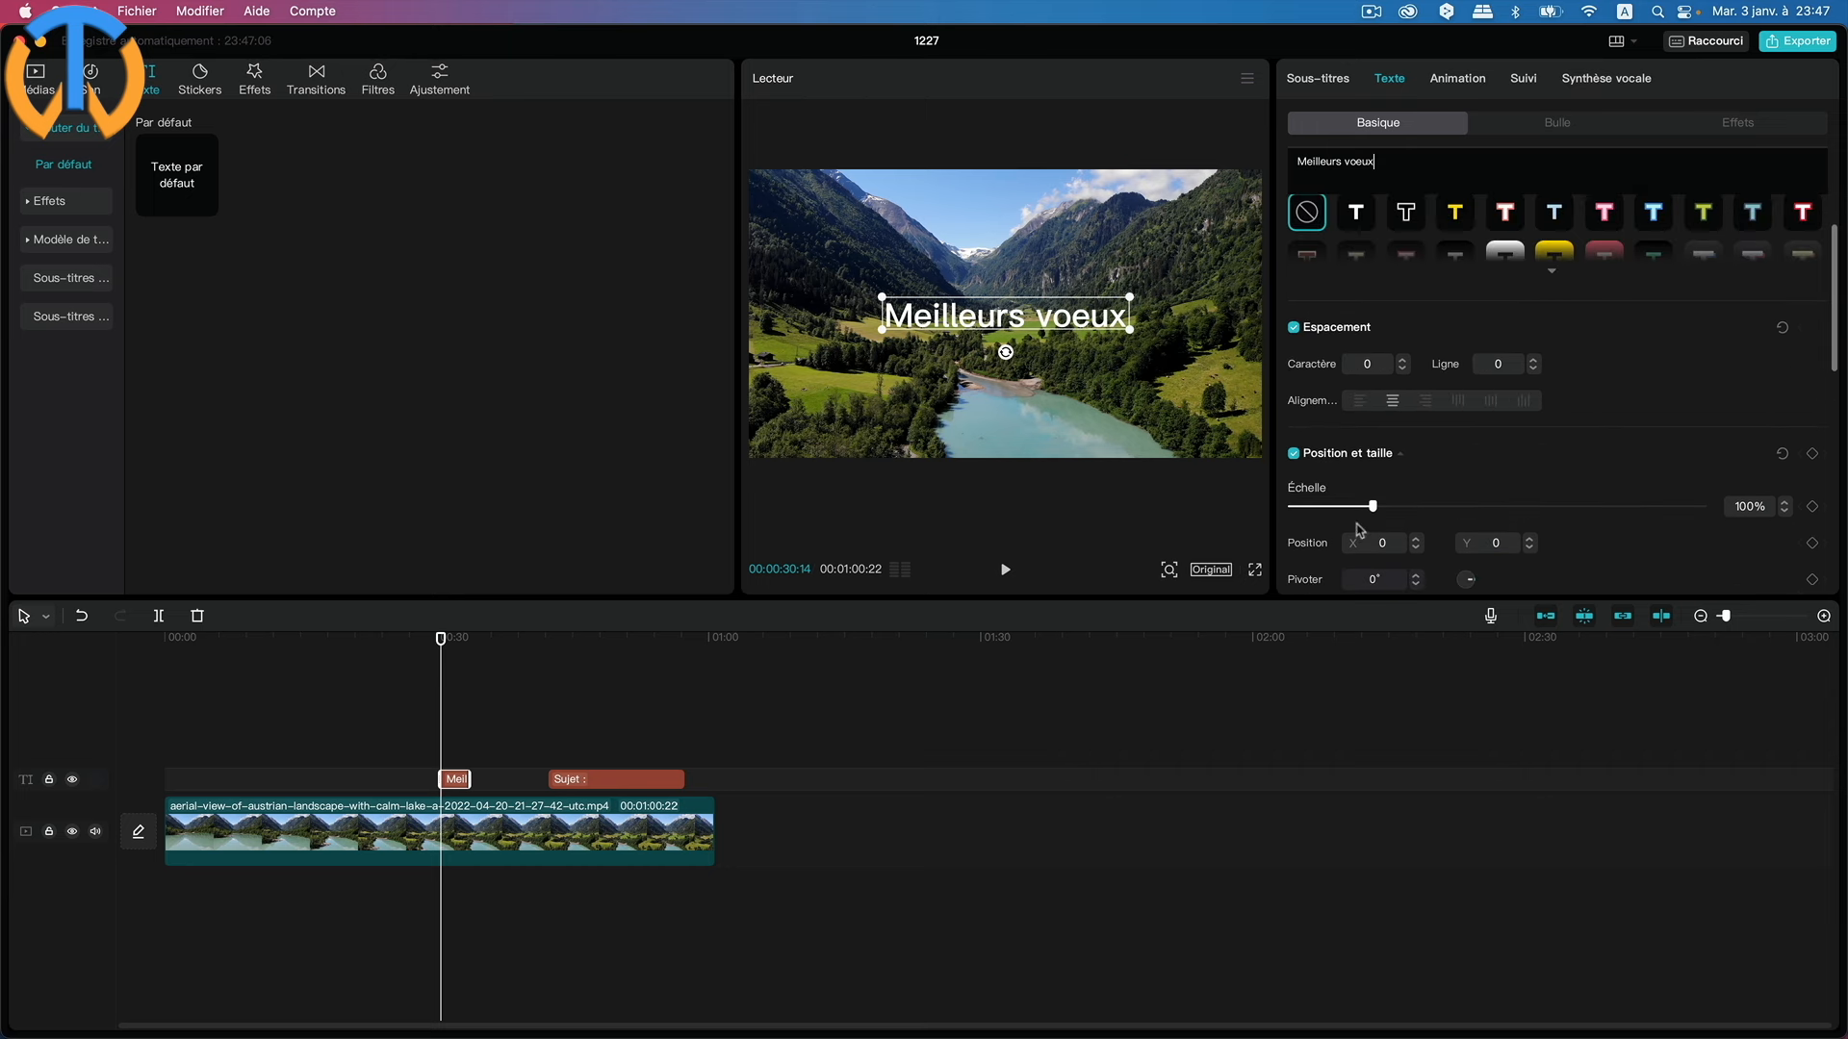
pyautogui.scroll(5, 1540, 304)
pyautogui.scroll(-9, 1540, 305)
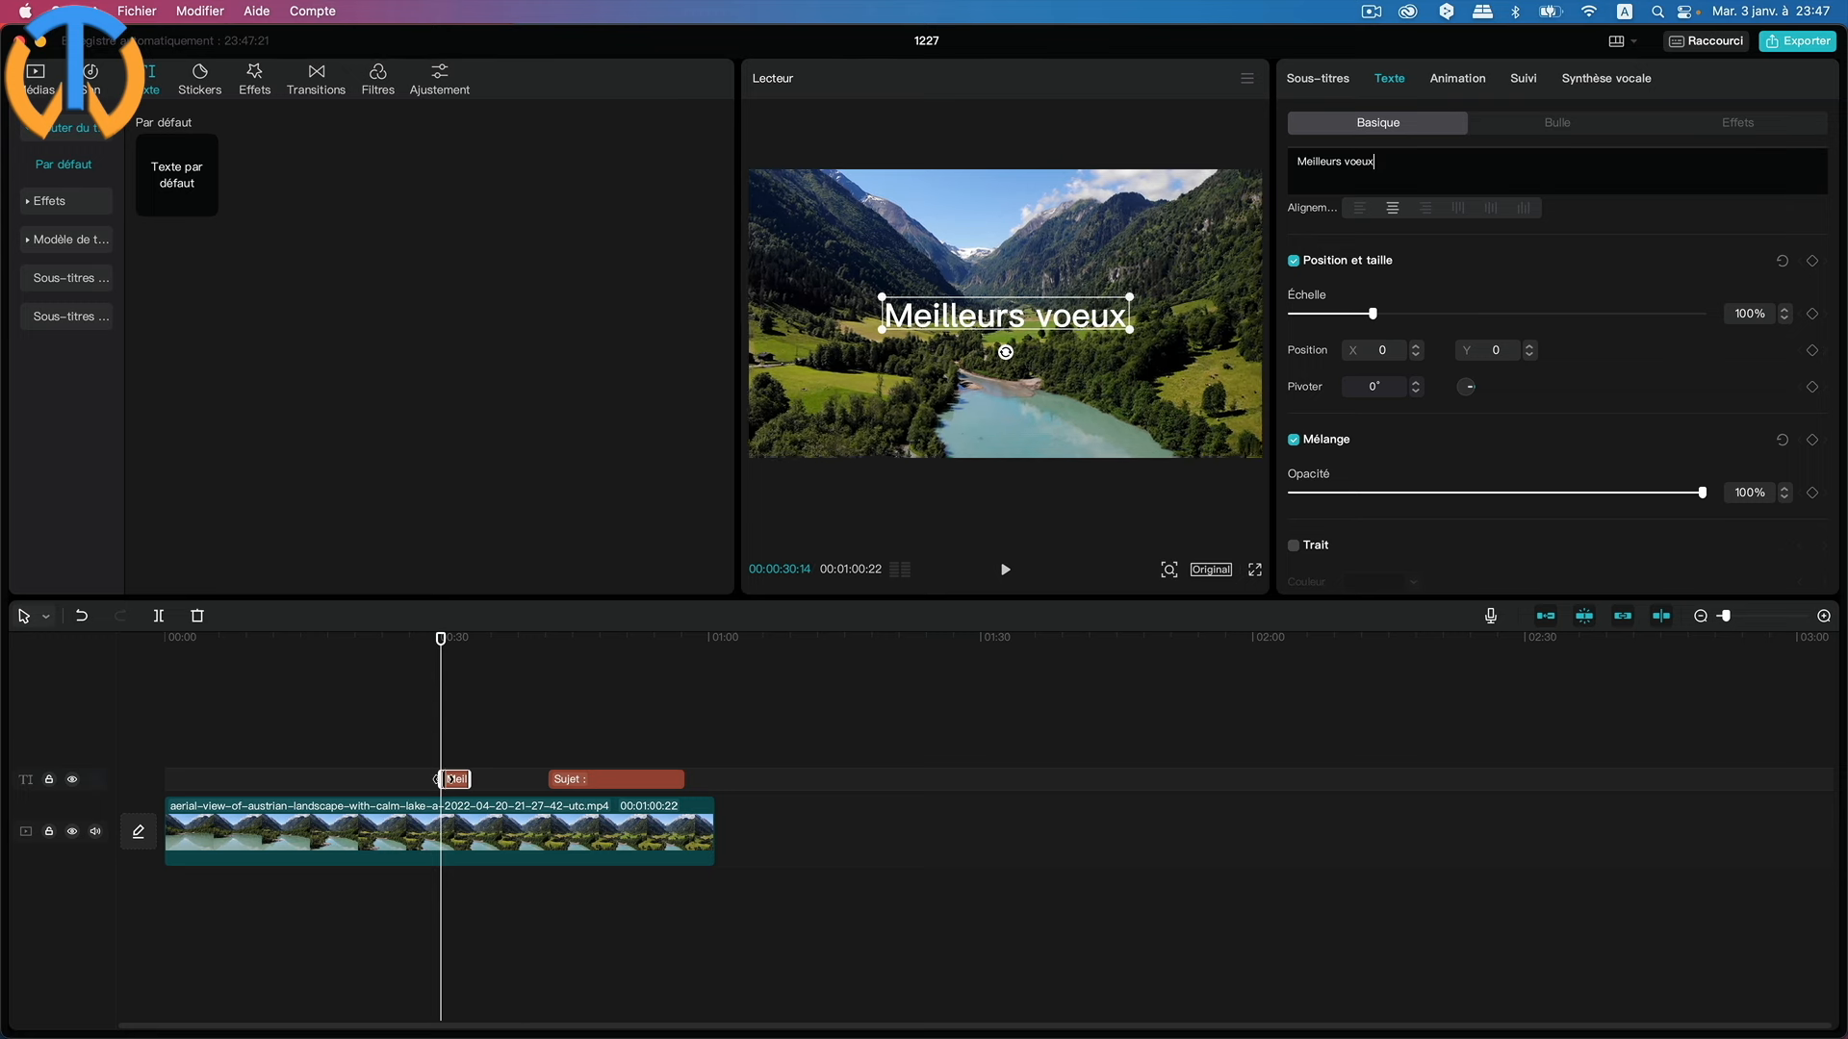
pyautogui.moveTo(486, 779); pyautogui.dragTo(515, 780)
pyautogui.moveTo(1049, 327); pyautogui.dragTo(664, 424)
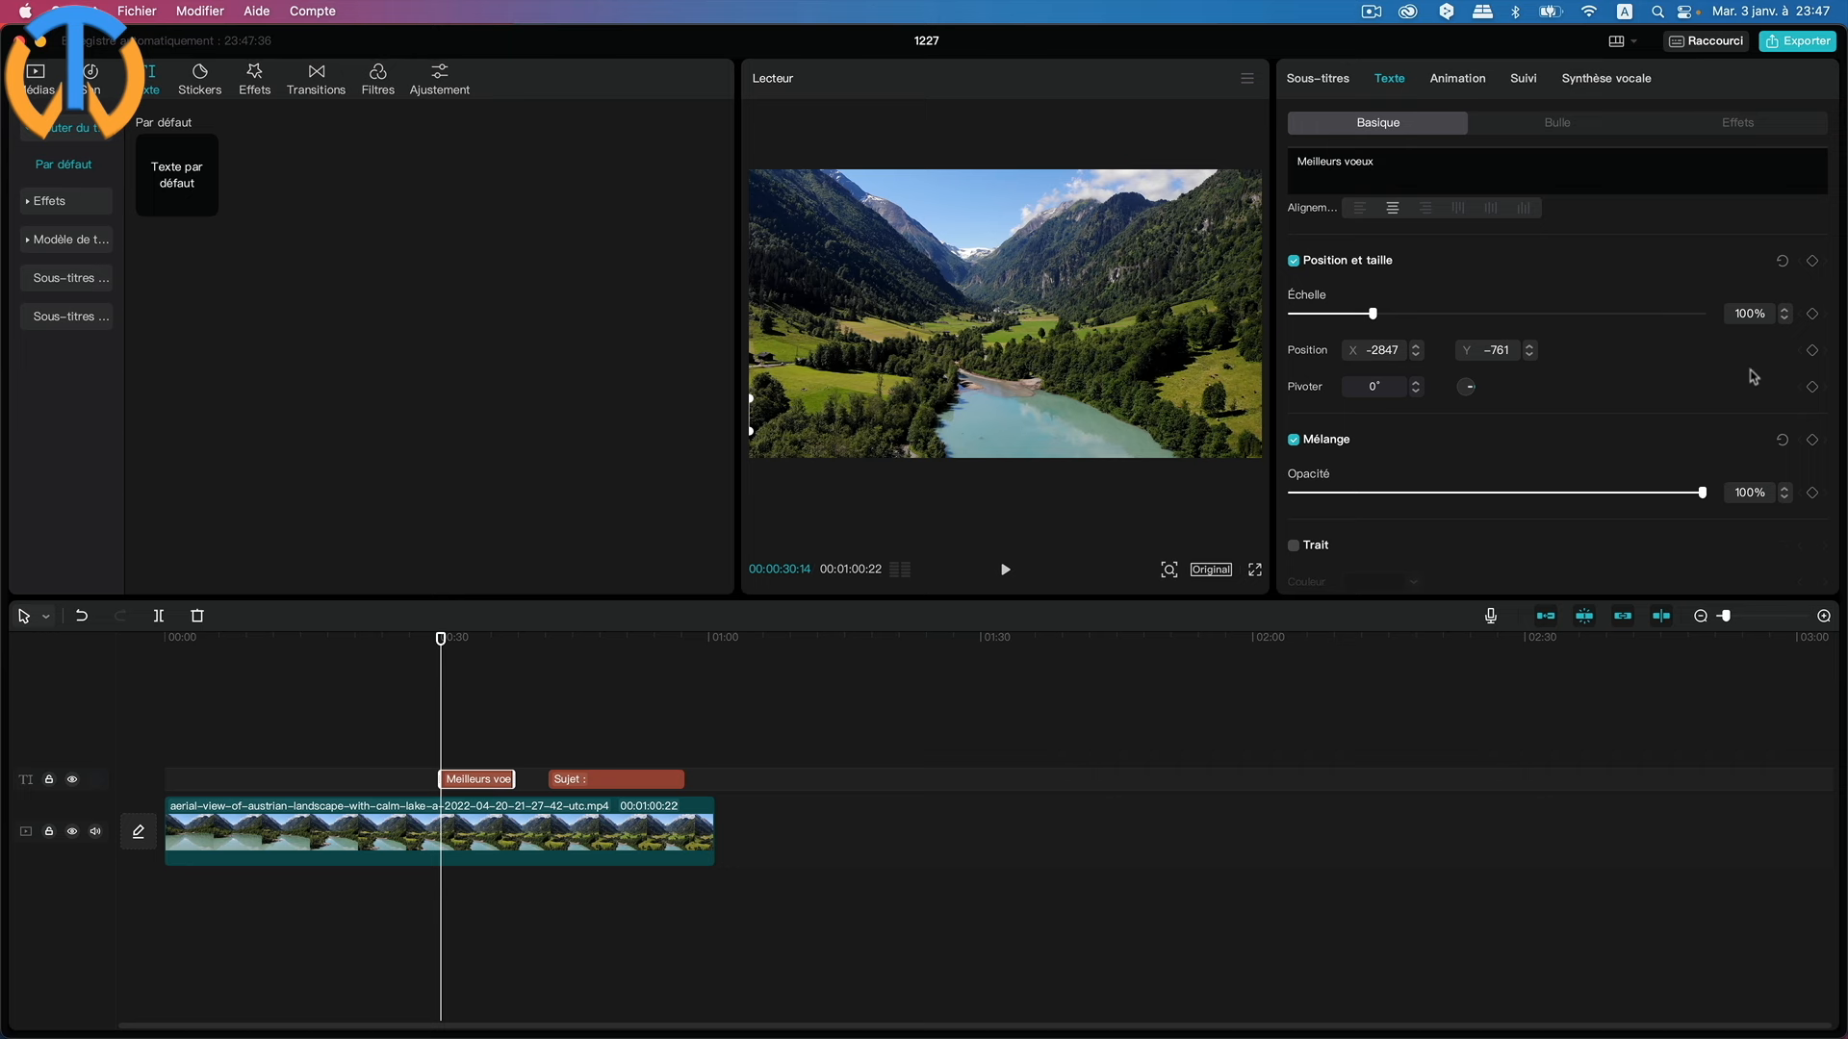
pyautogui.click(1813, 350)
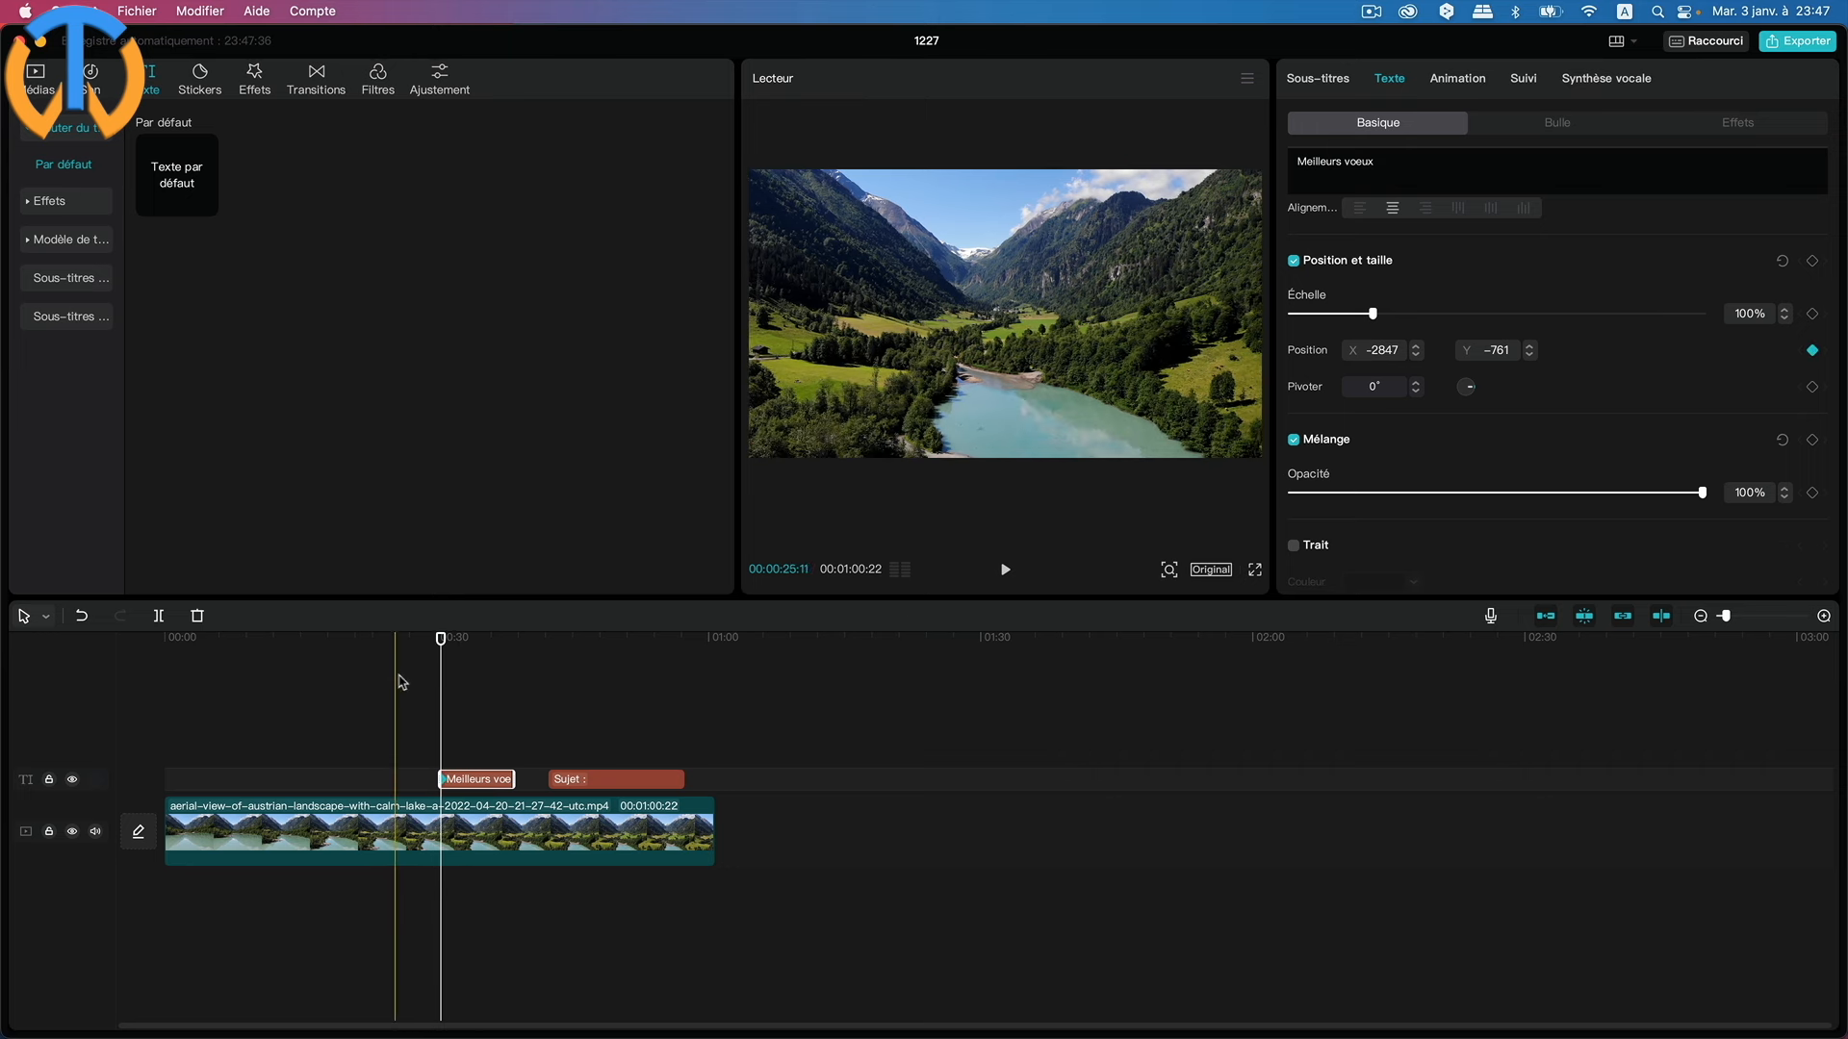
# At 00:00:38:10, move the "Meilleurs voeux" text beyond the frame's right edge to X 2911, Y -675 as a second position keyframe.
pyautogui.moveTo(441, 645); pyautogui.dragTo(484, 640)
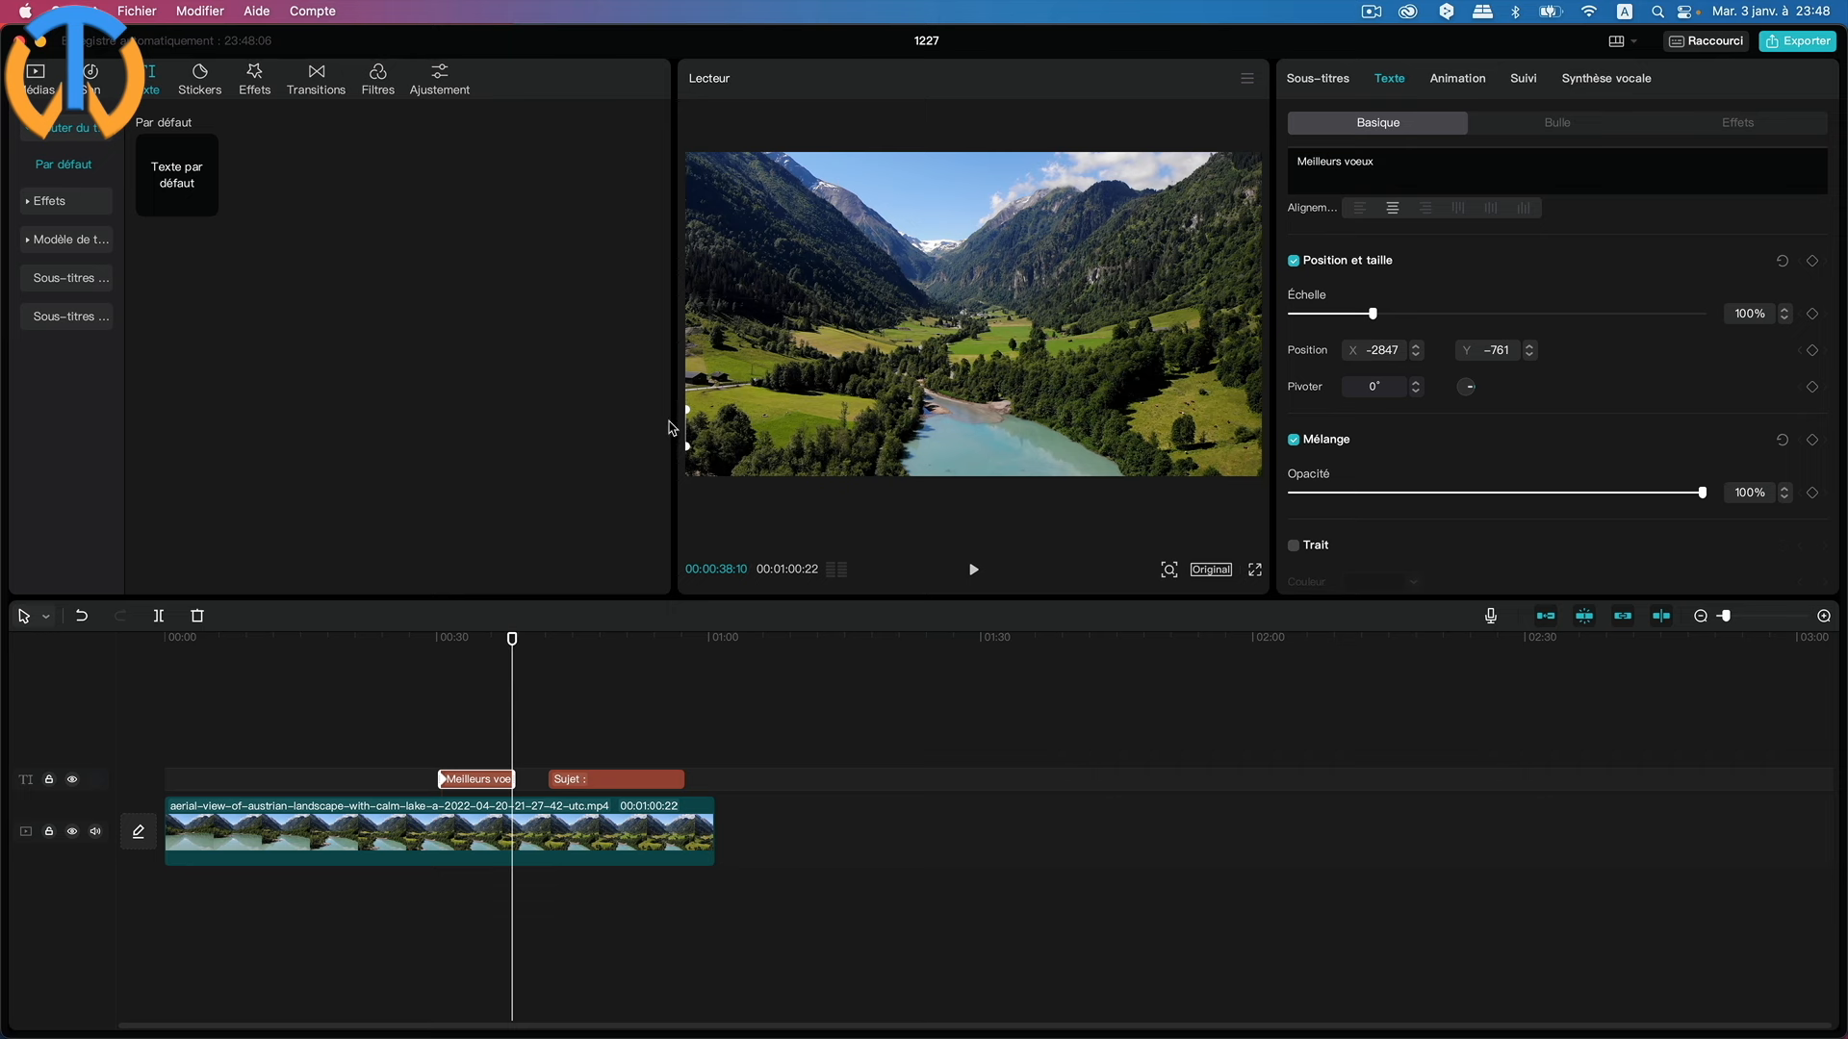
pyautogui.moveTo(672, 422); pyautogui.dragTo(721, 429)
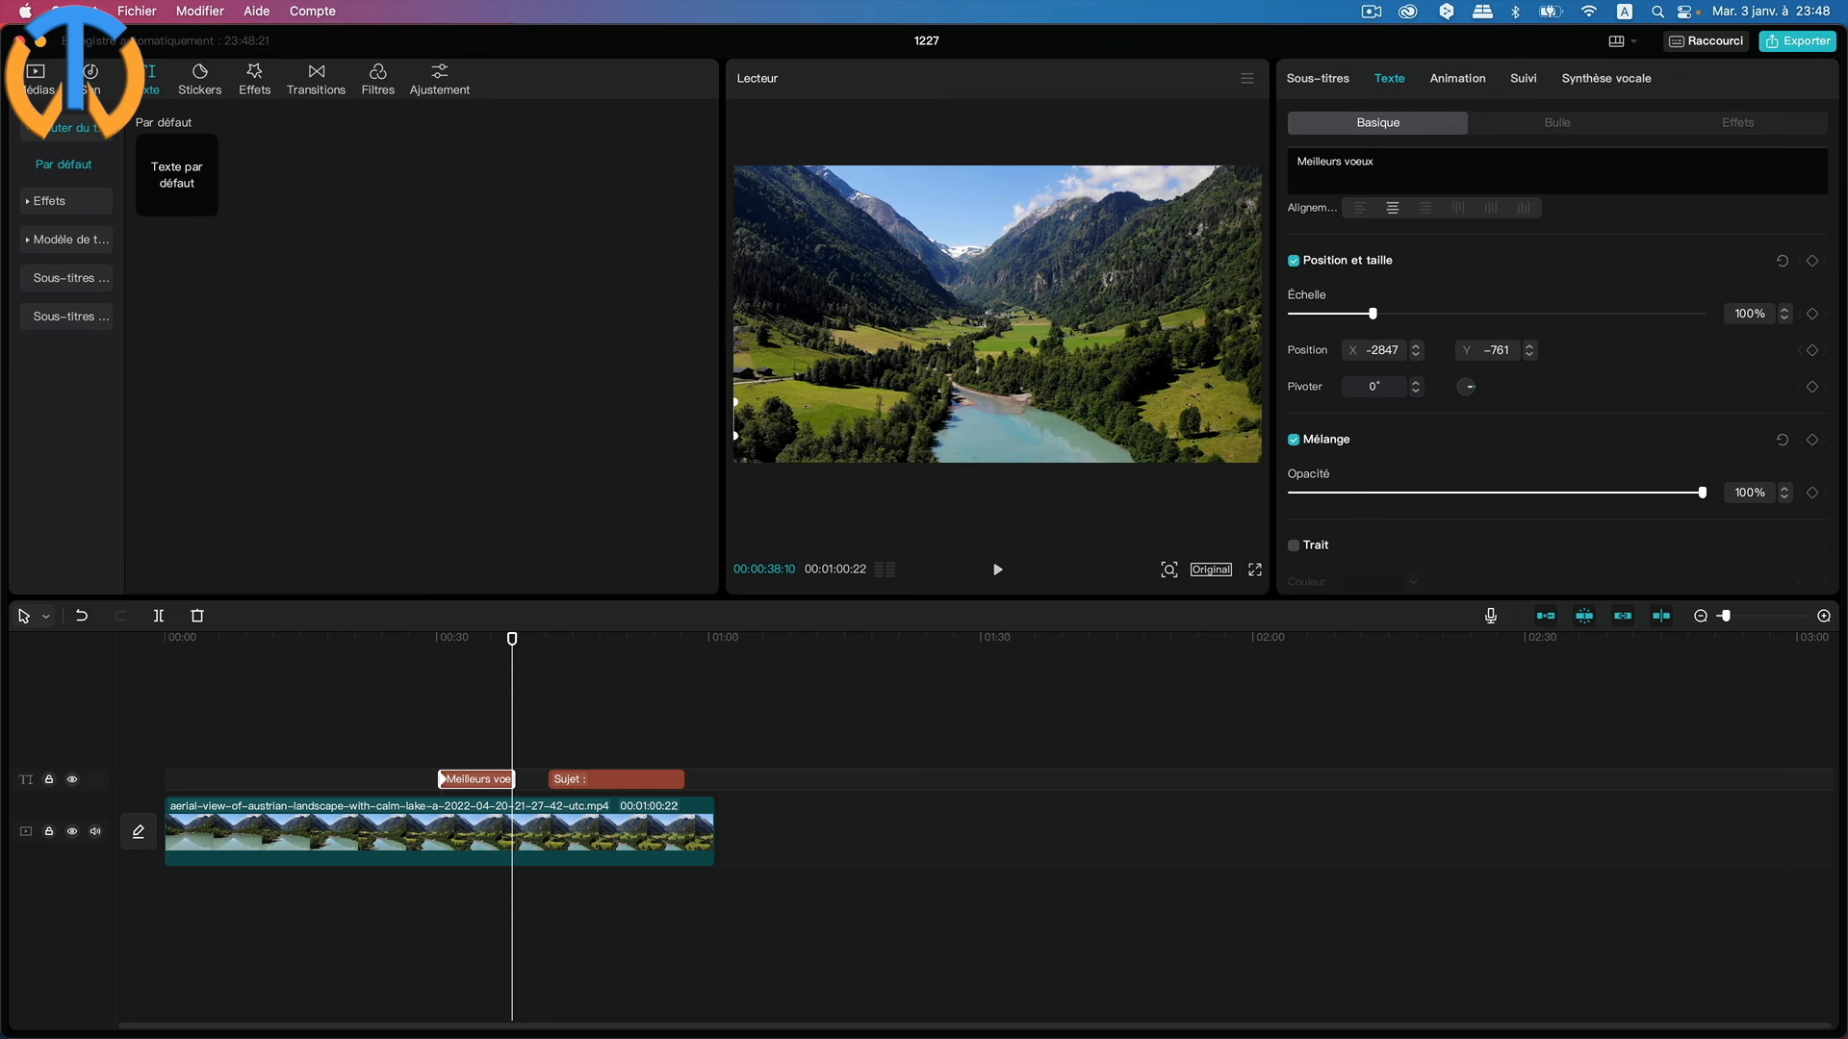
pyautogui.click(1418, 355)
pyautogui.click(1418, 355)
pyautogui.doubleClick(1370, 351)
pyautogui.write('1')
pyautogui.press('Return')
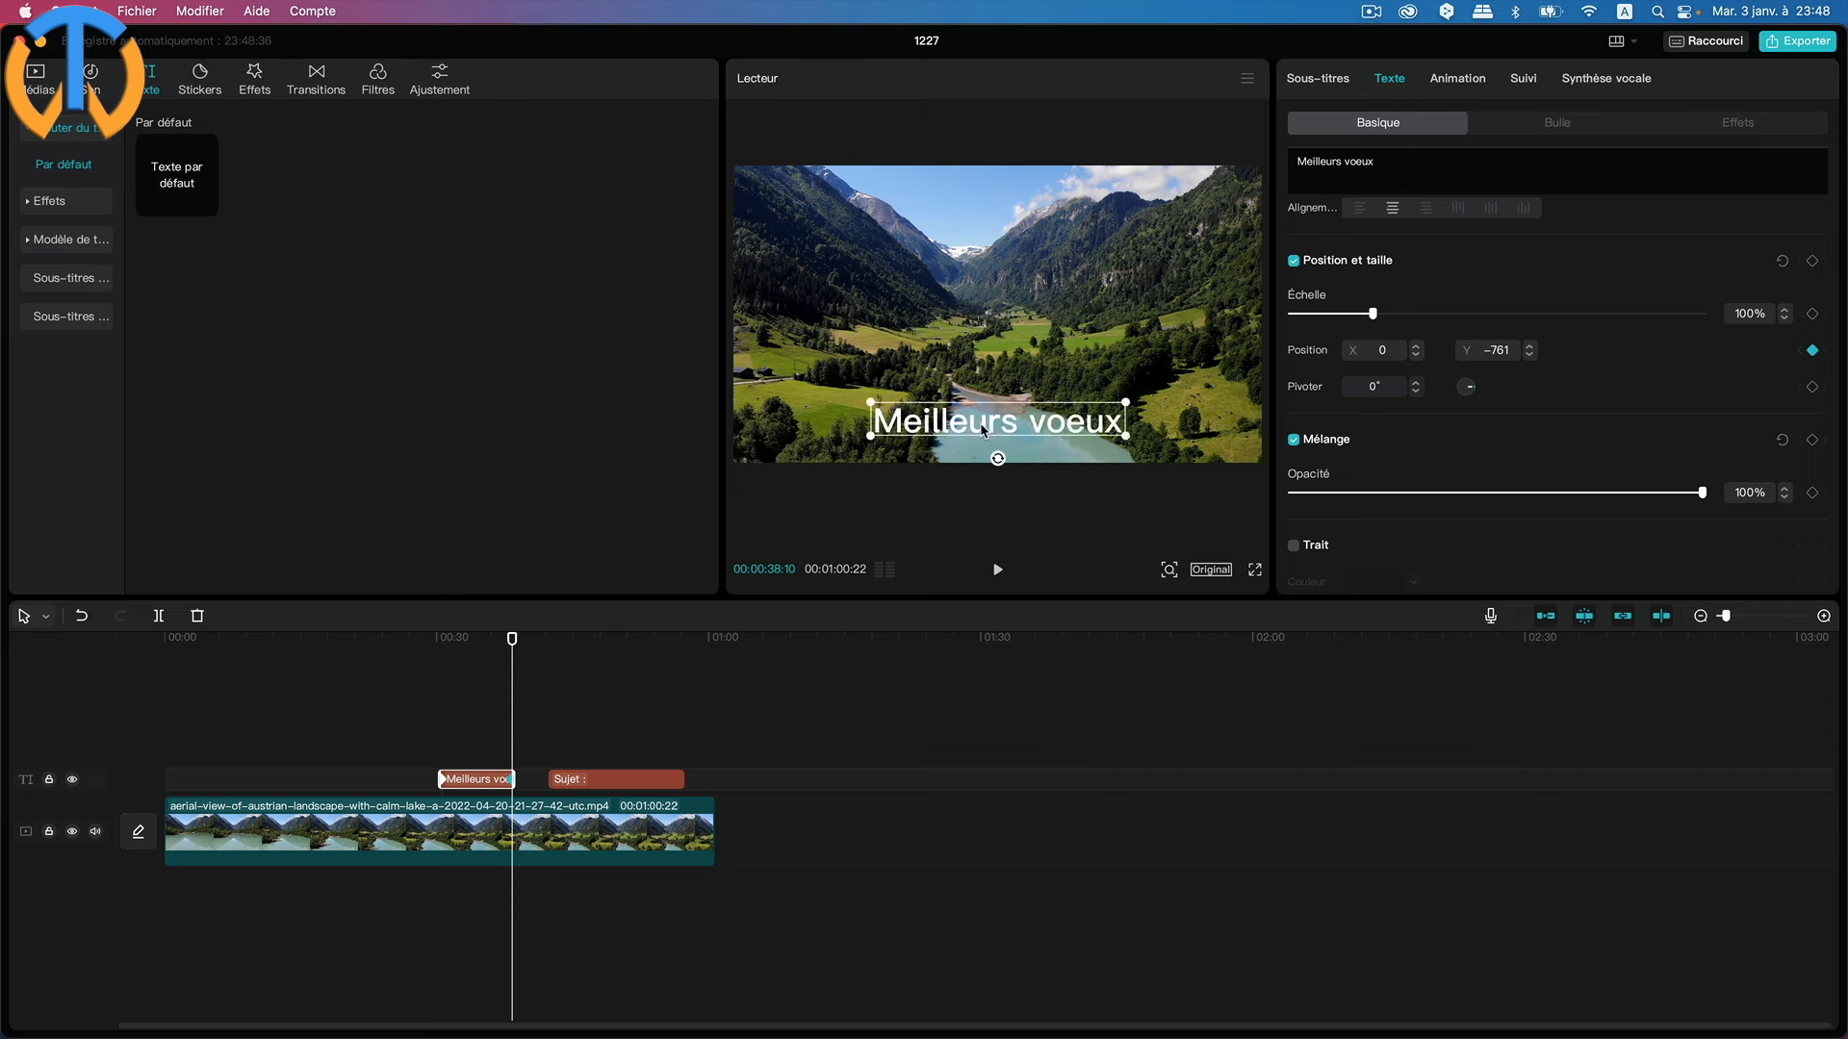
pyautogui.moveTo(987, 429); pyautogui.dragTo(1382, 414)
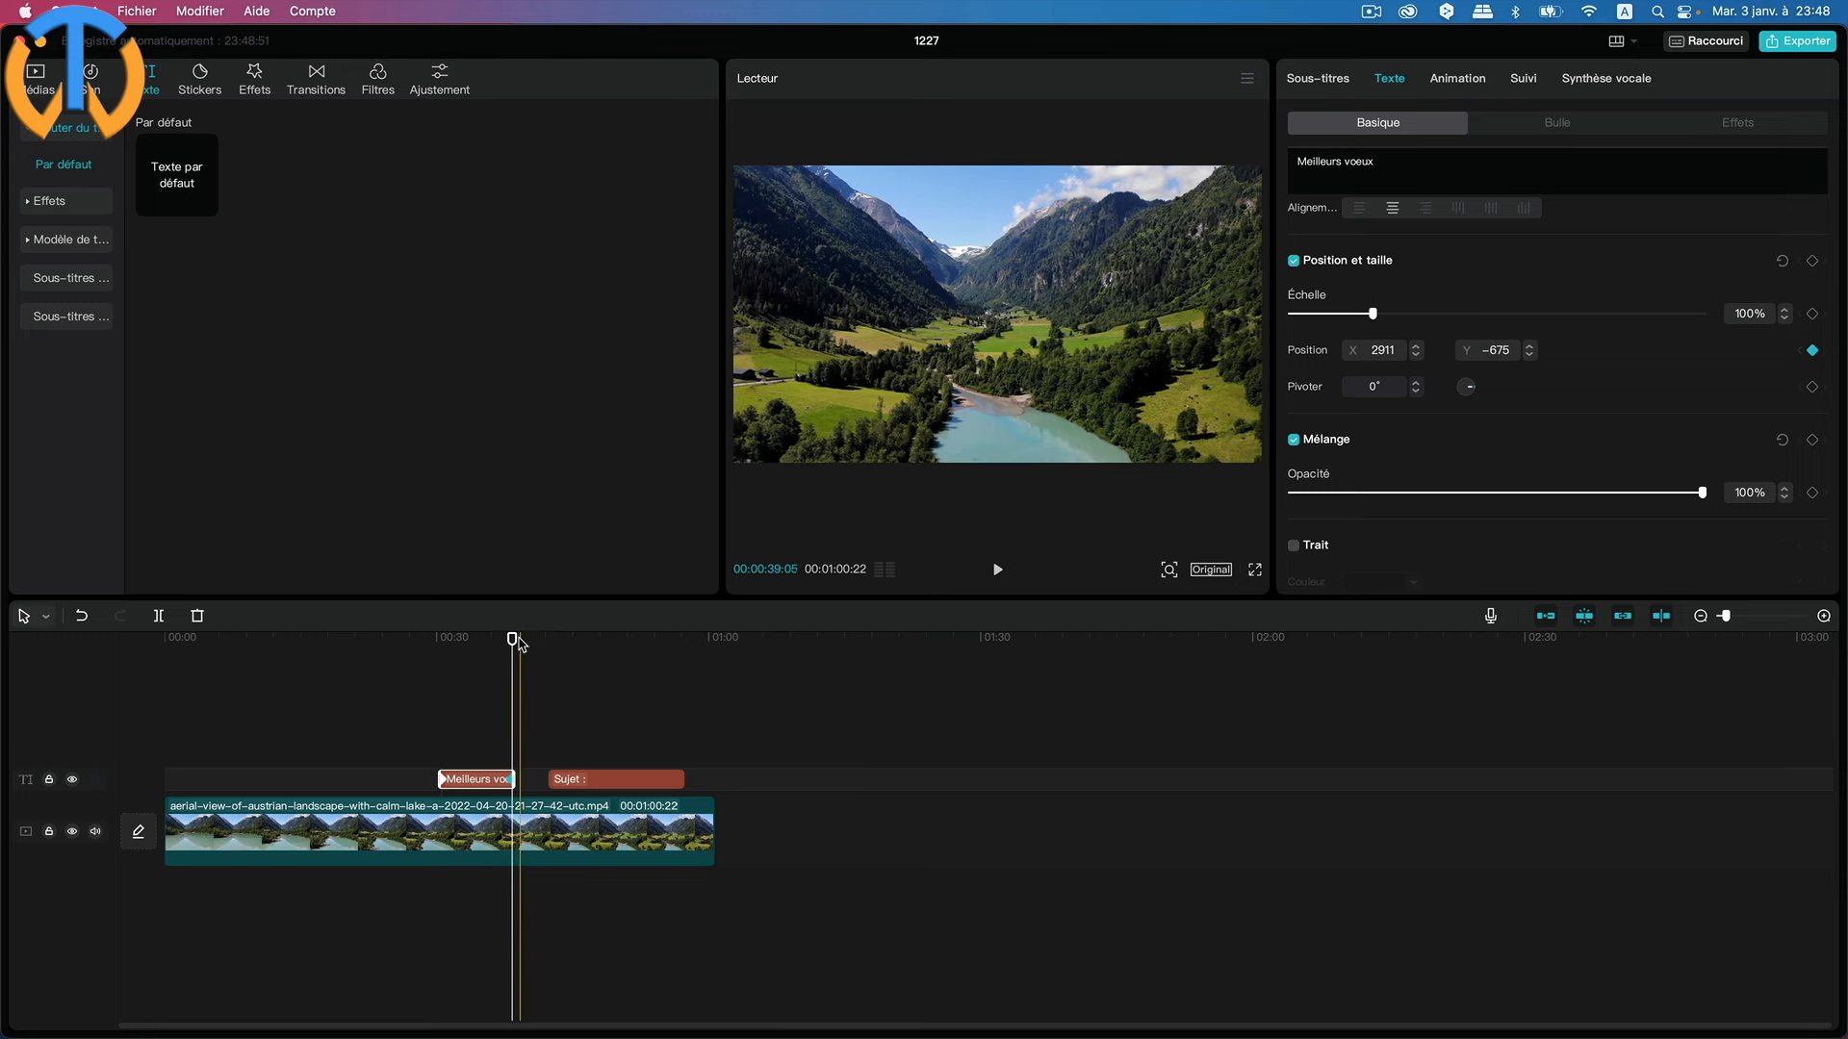
# Play back the "Meilleurs voeux" text crossing the picture from left to right.
pyautogui.moveTo(513, 643); pyautogui.dragTo(425, 656)
pyautogui.press('space')
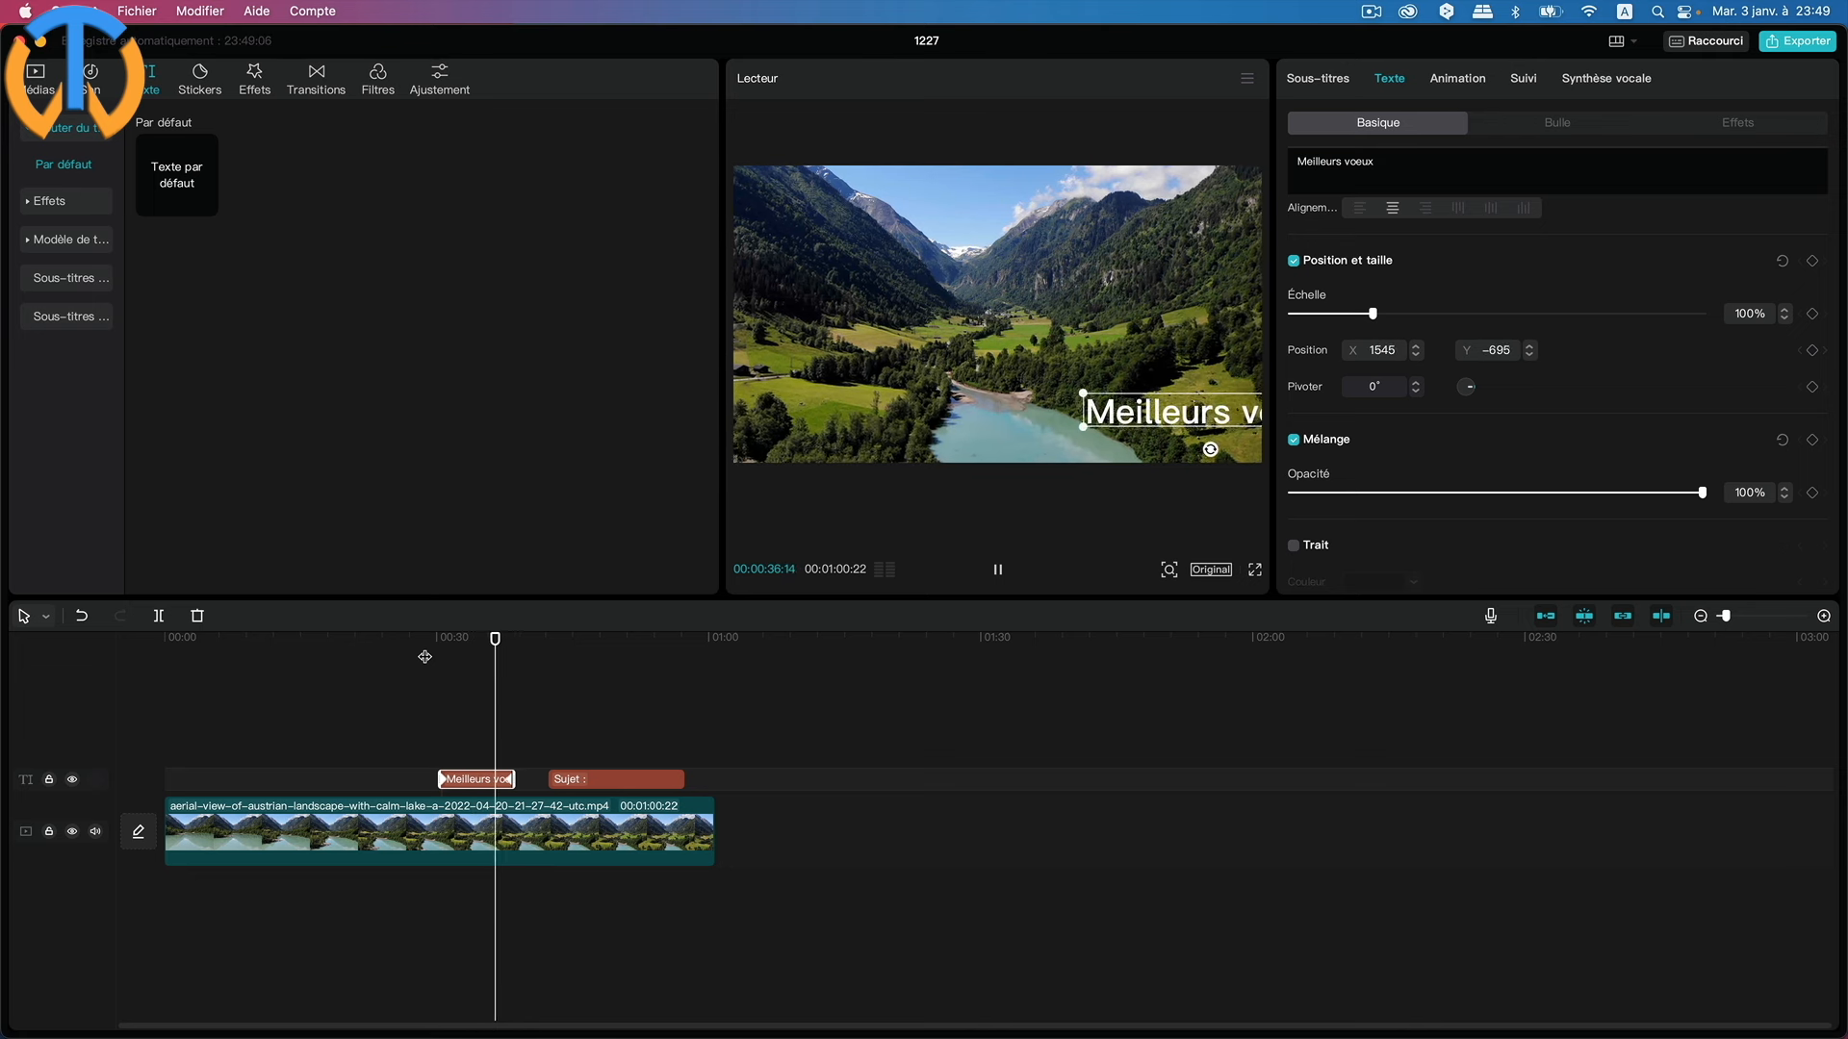
pyautogui.press('space')
# At 00:00:34:14, keyframe the "Meilleurs voeux" text in the centre of the picture at X 0, Y 0.
pyautogui.moveTo(519, 640); pyautogui.dragTo(477, 640)
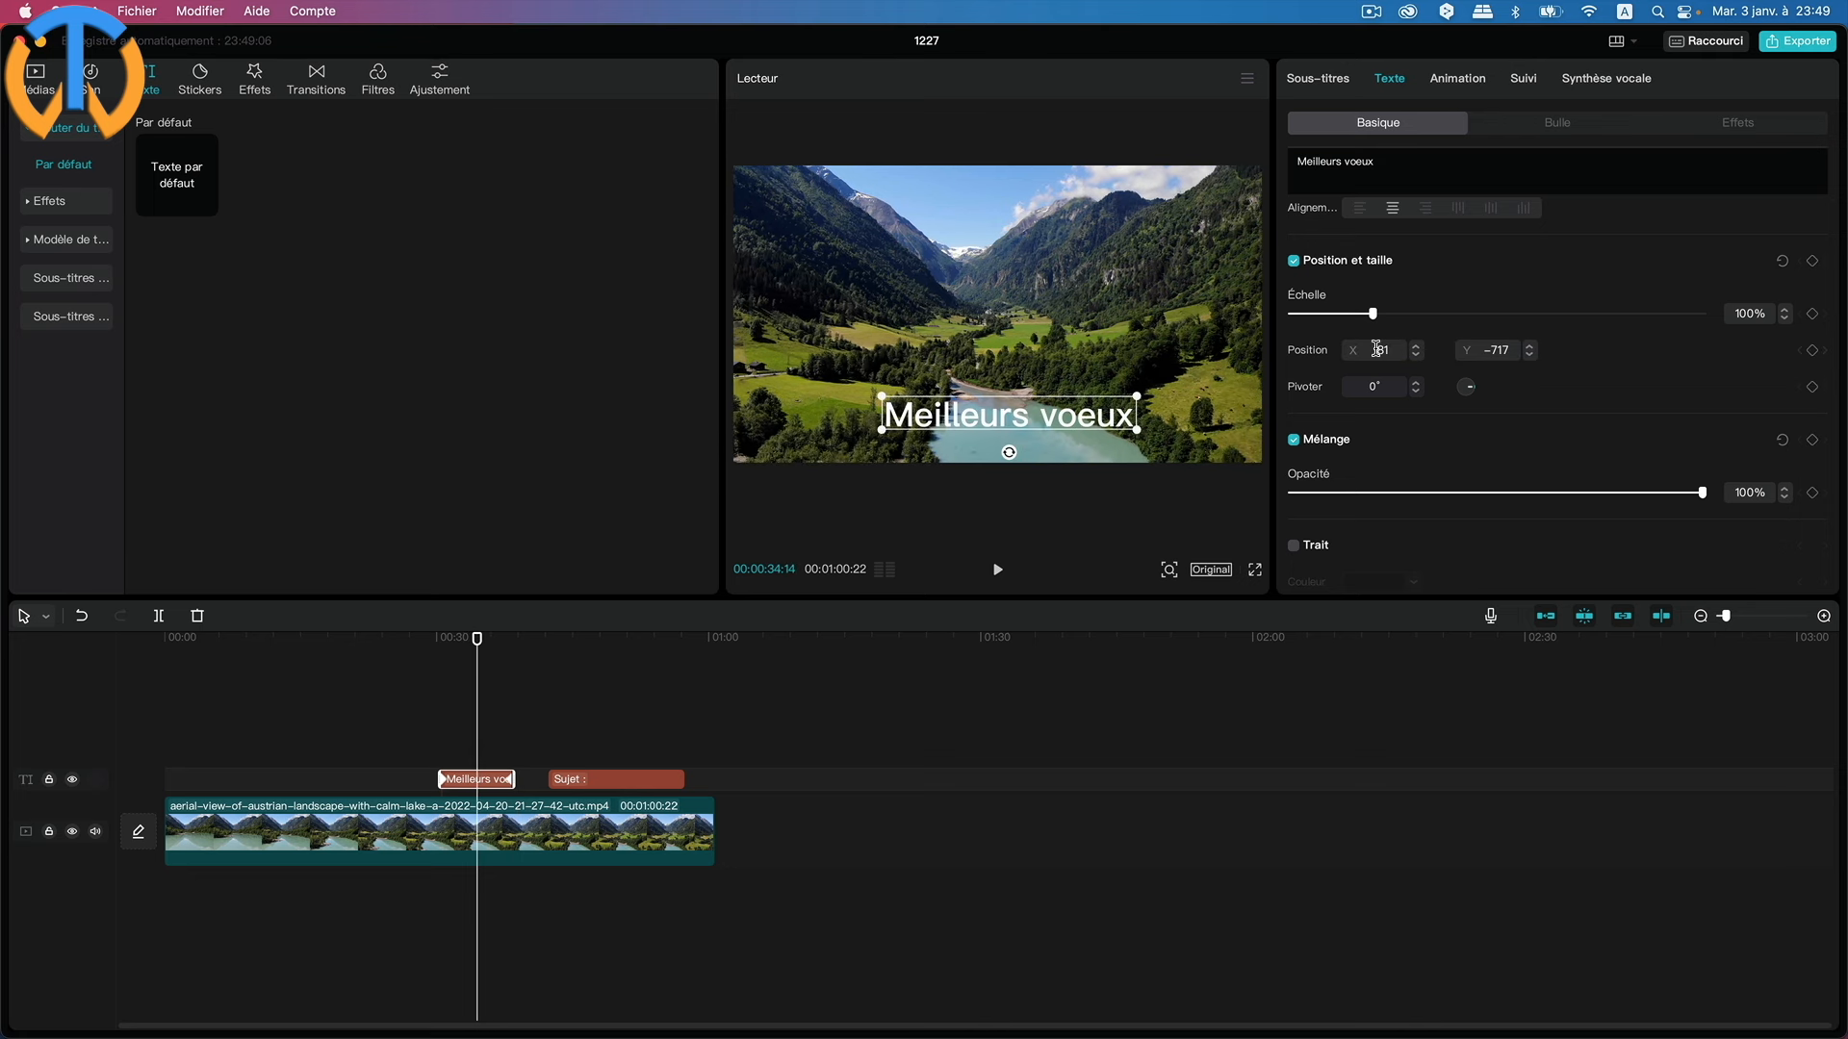
pyautogui.moveTo(1389, 354); pyautogui.dragTo(1366, 358)
pyautogui.write('0')
pyautogui.moveTo(1509, 352); pyautogui.dragTo(1470, 353)
pyautogui.write('0')
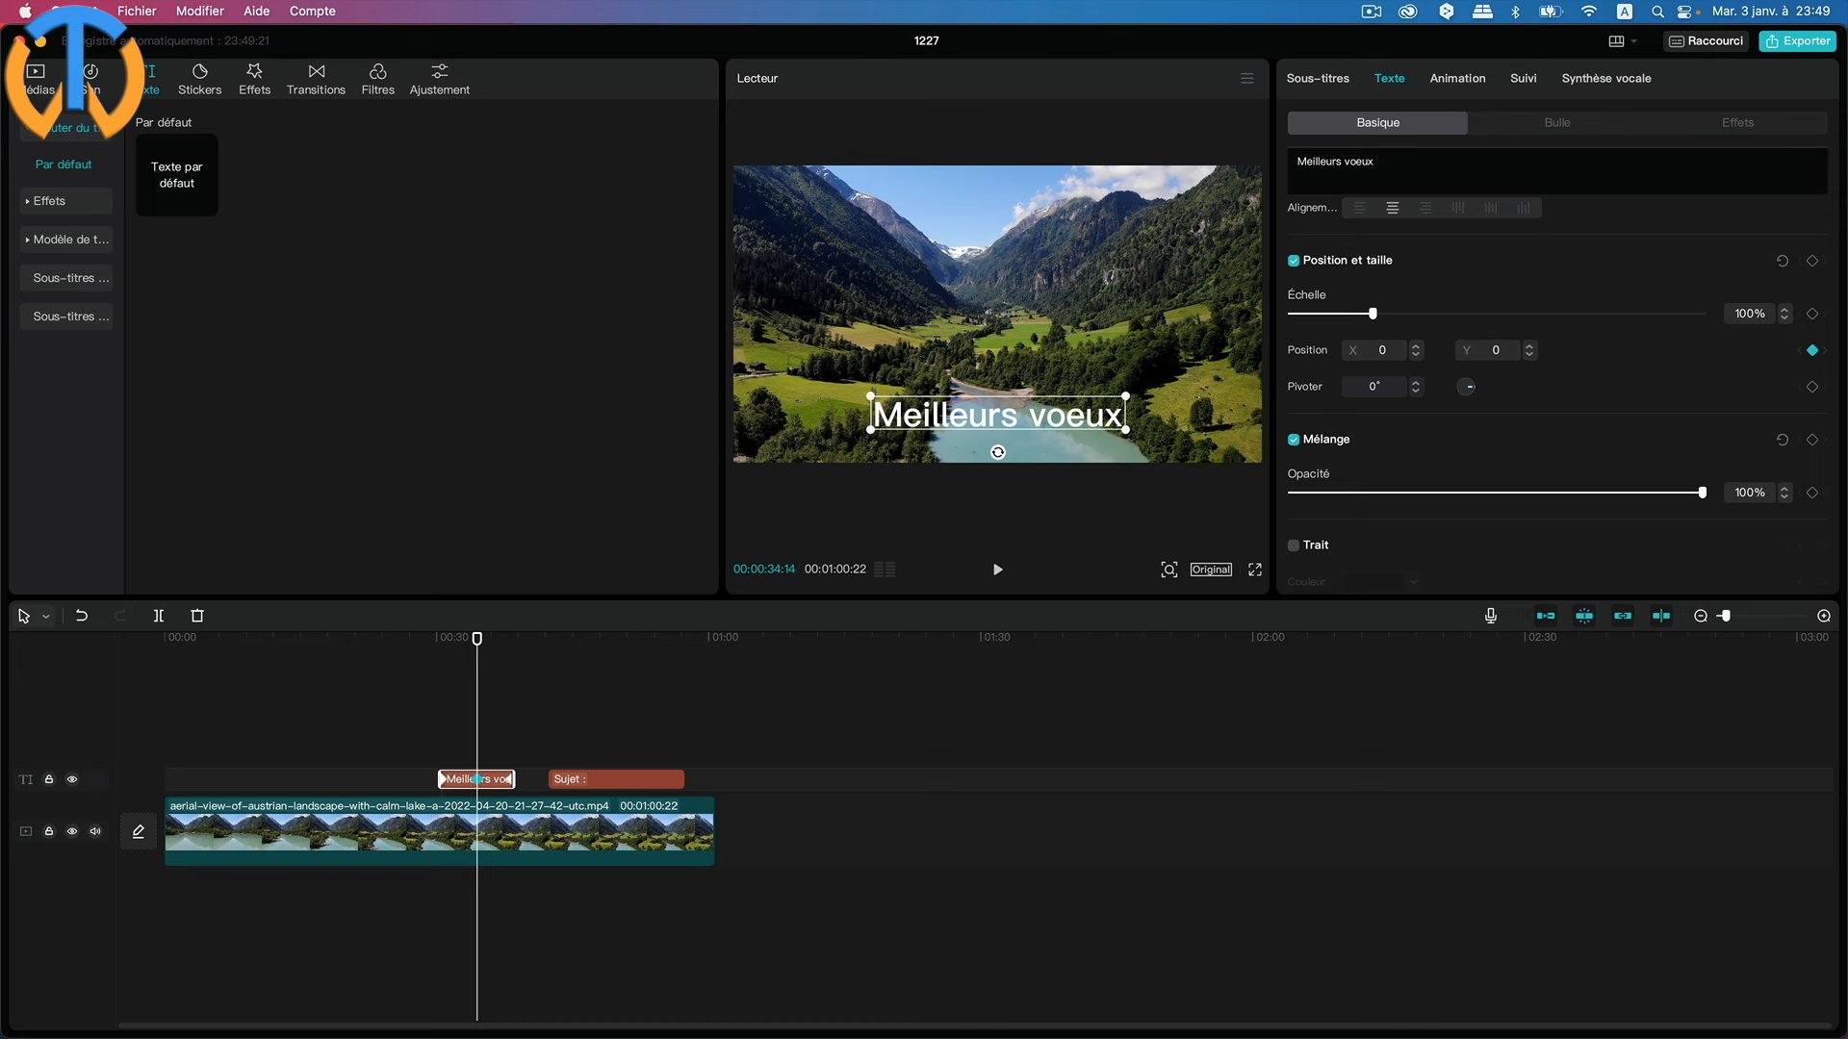
pyautogui.press('Return')
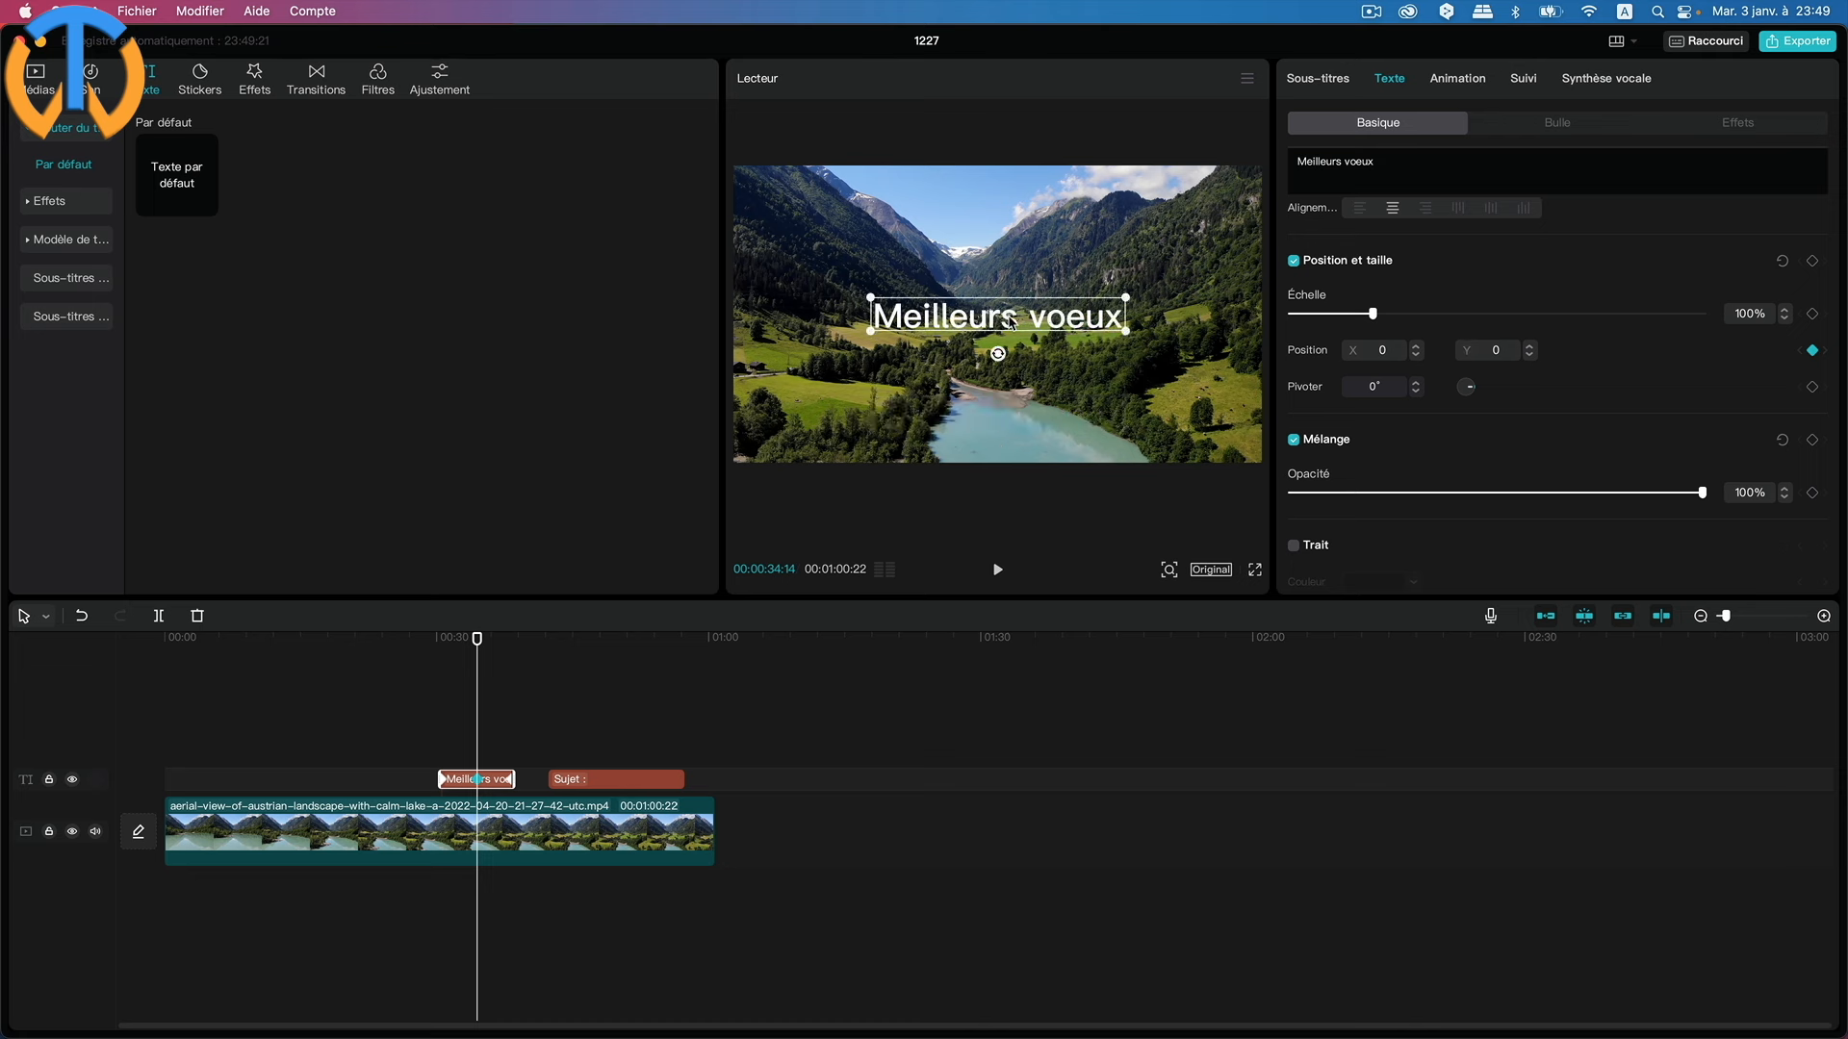
# Try several positions for the text at its middle keyframe, ending back at the centre at X 0, Y 0.
pyautogui.moveTo(1013, 329); pyautogui.dragTo(1089, 328)
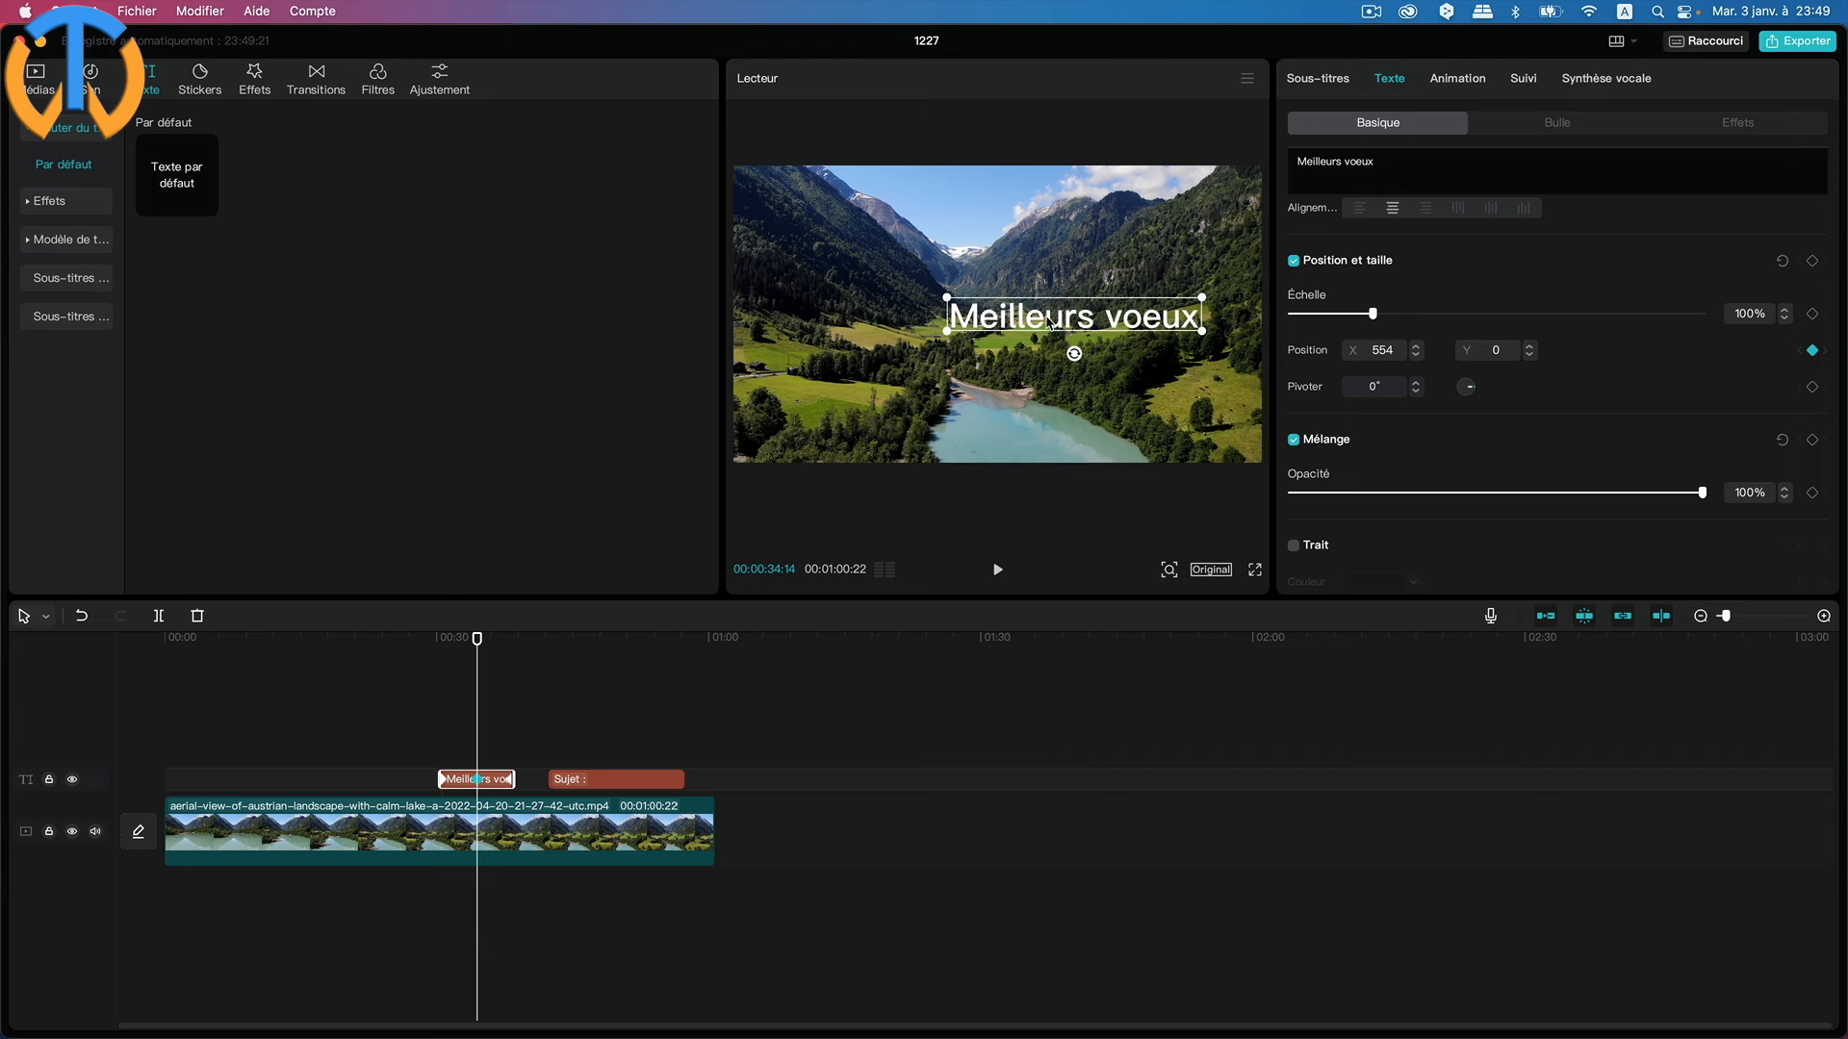
pyautogui.moveTo(1089, 321); pyautogui.dragTo(914, 319)
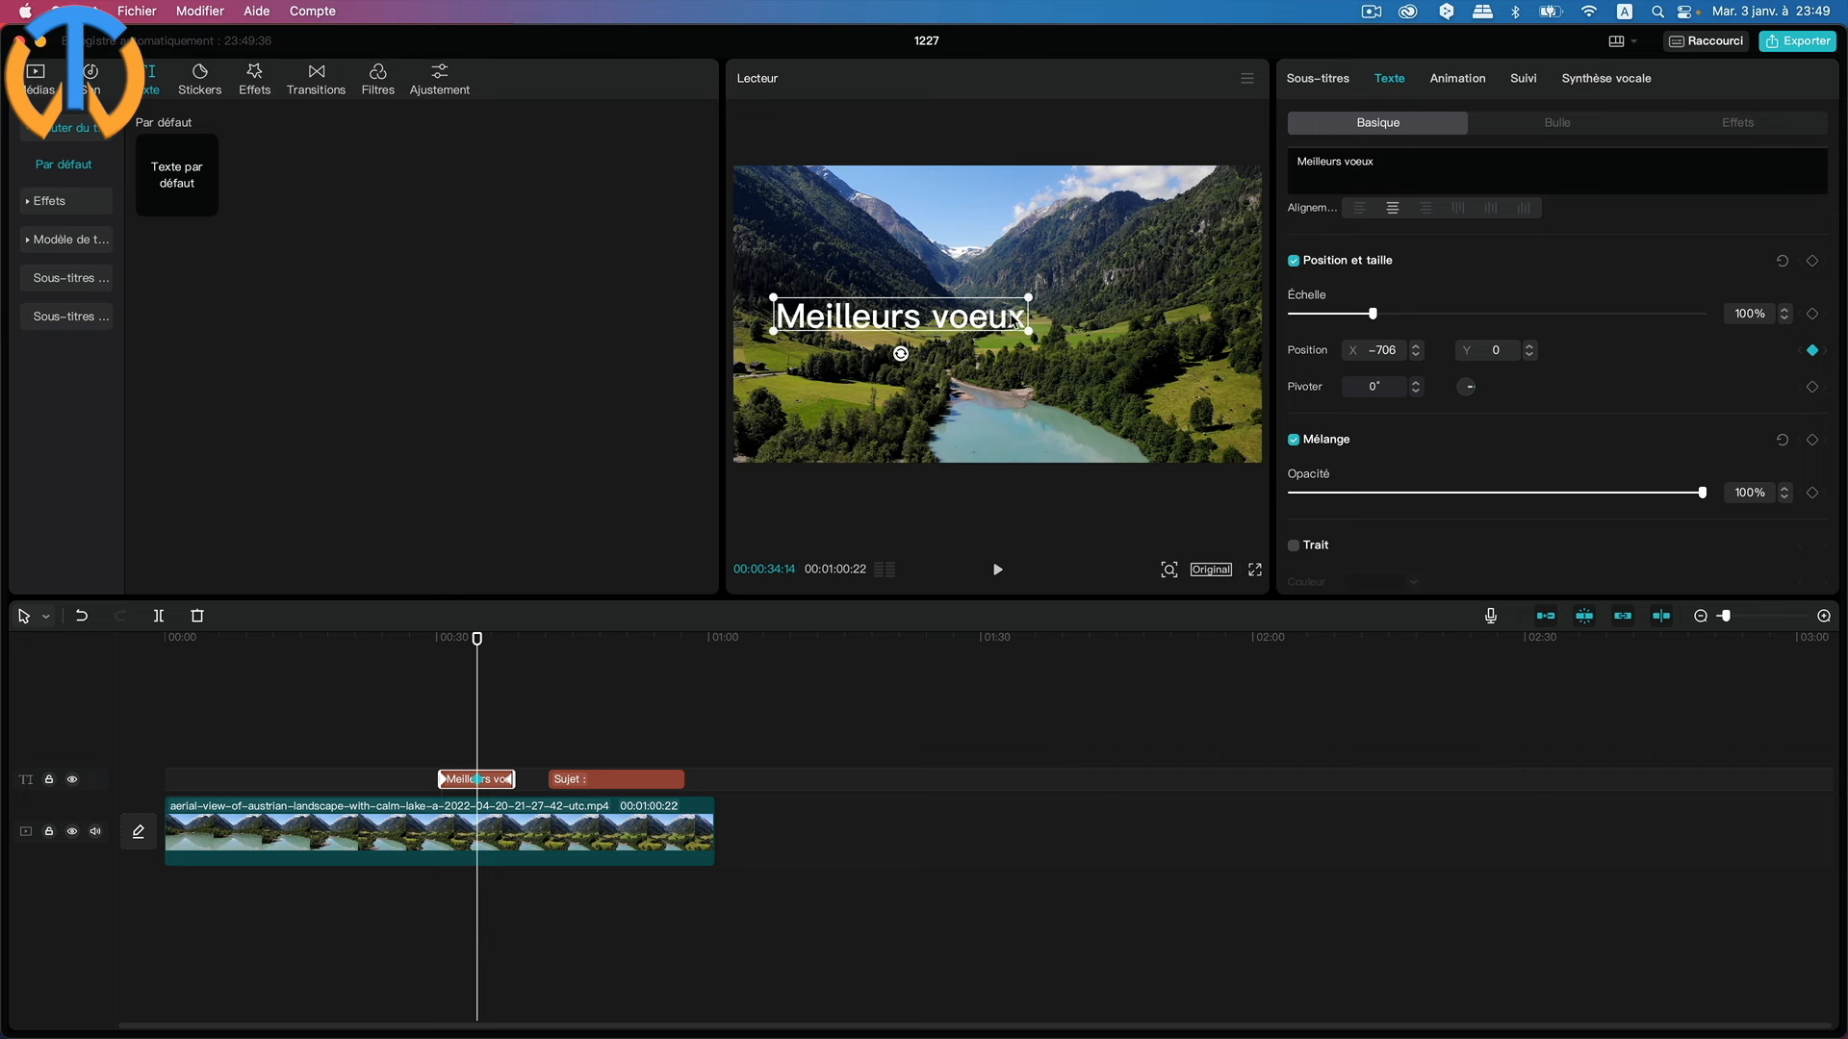
pyautogui.moveTo(949, 321); pyautogui.dragTo(992, 382)
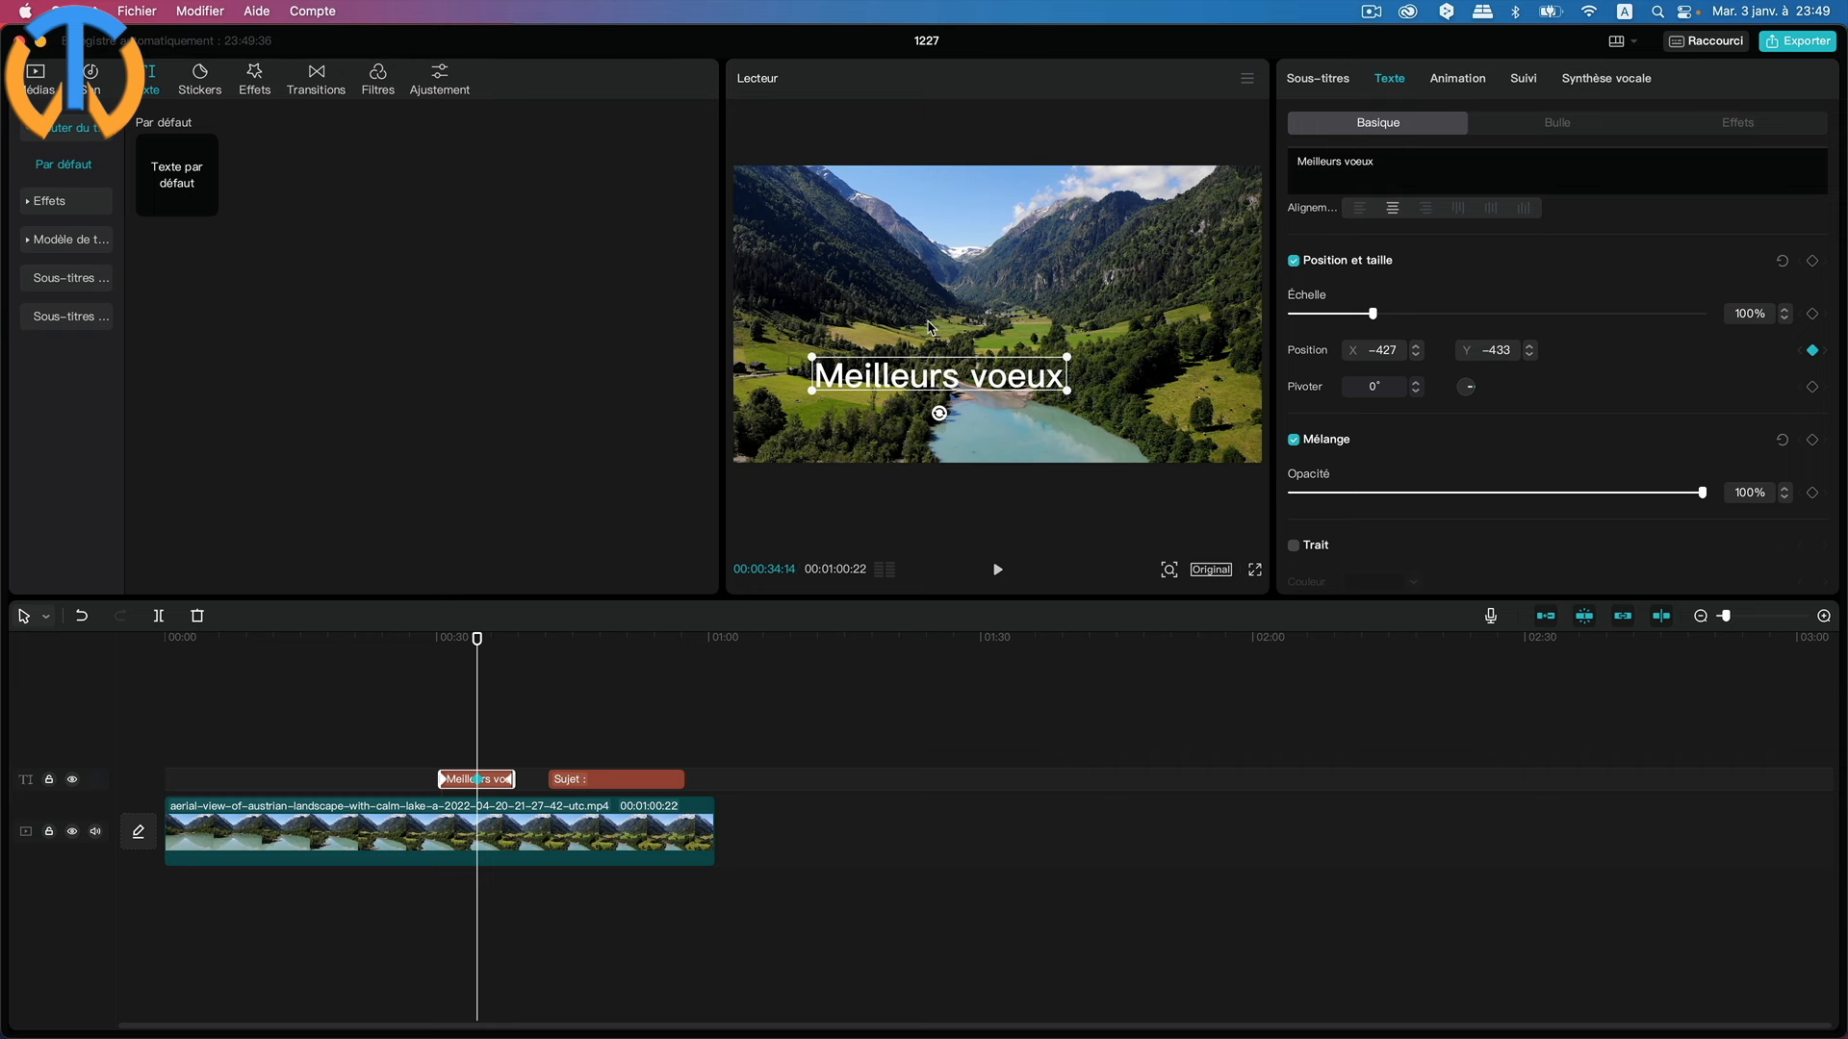
pyautogui.moveTo(976, 379); pyautogui.dragTo(1032, 318)
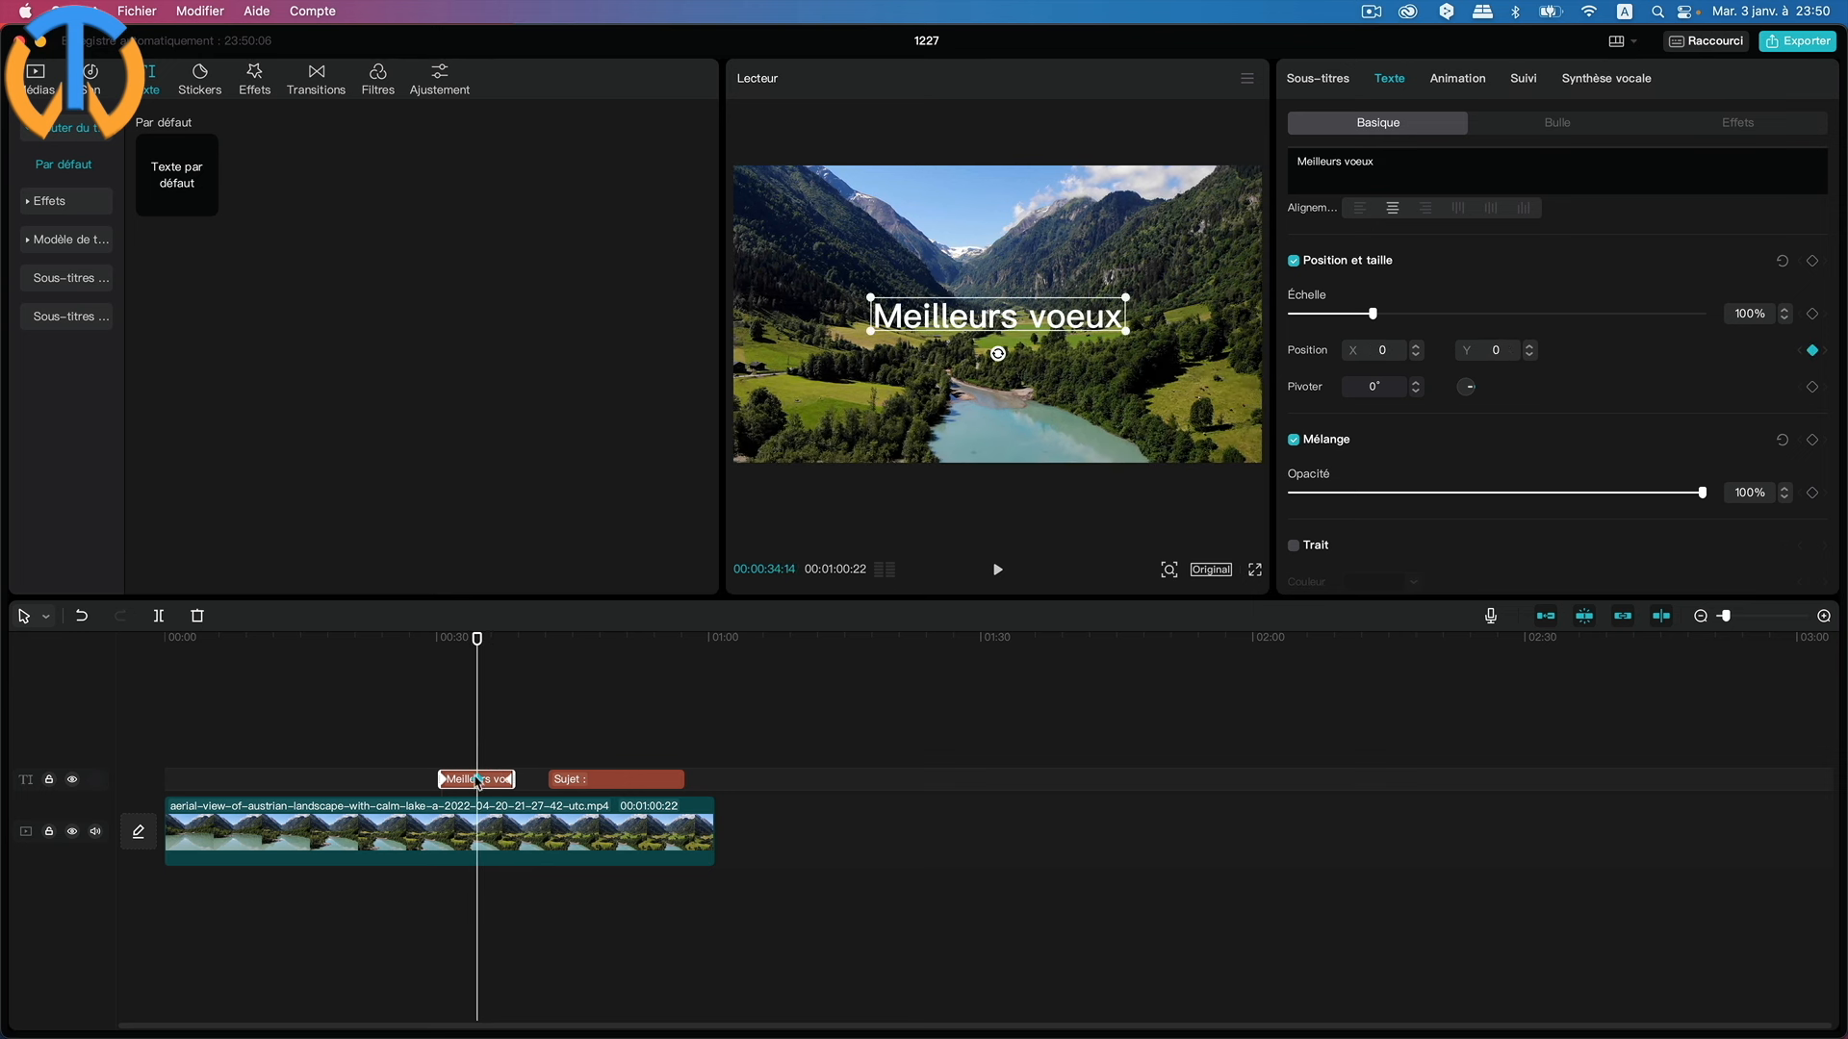
# Remove the text's middle position keyframe at 00:00:34:14 and replay its movement from before the clip's start.
pyautogui.moveTo(478, 645)
pyautogui.mouseDown()
pyautogui.moveTo(413, 640)
pyautogui.moveTo(527, 636)
pyautogui.moveTo(477, 639)
pyautogui.mouseUp()
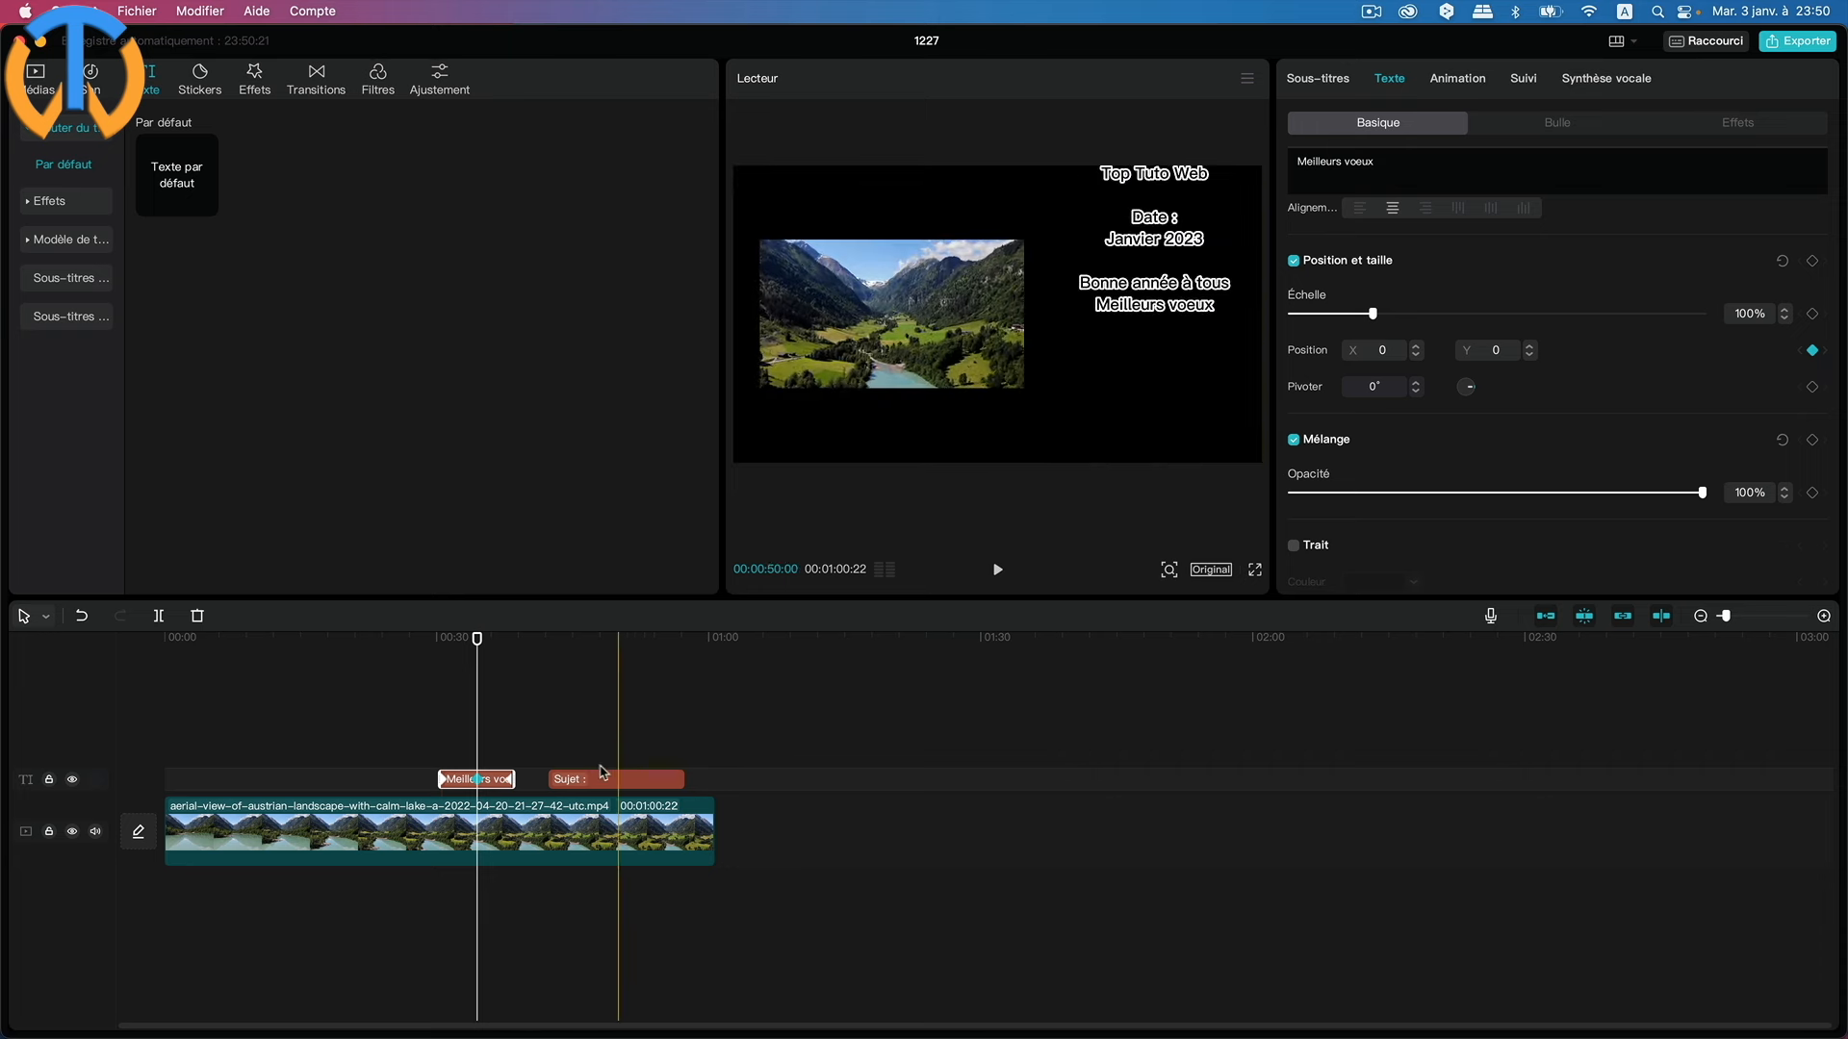
pyautogui.click(1813, 352)
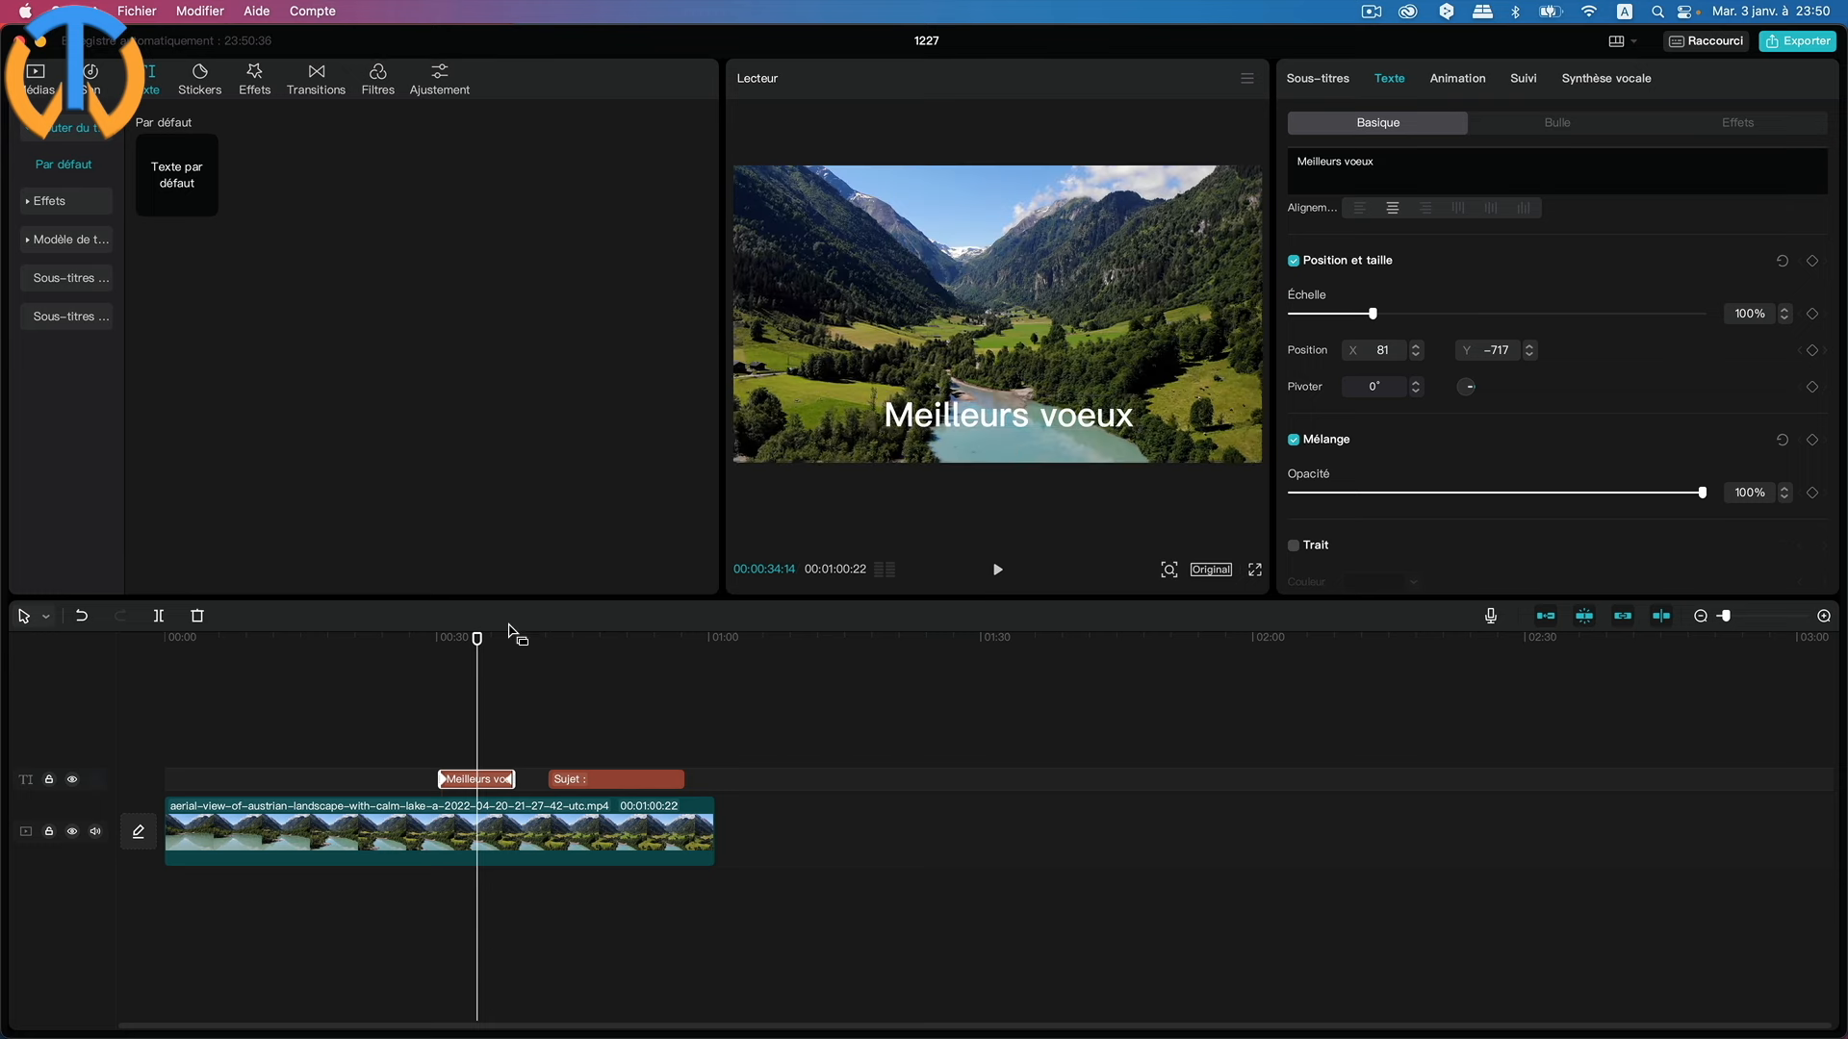
pyautogui.moveTo(475, 647); pyautogui.dragTo(429, 643)
pyautogui.press('space')
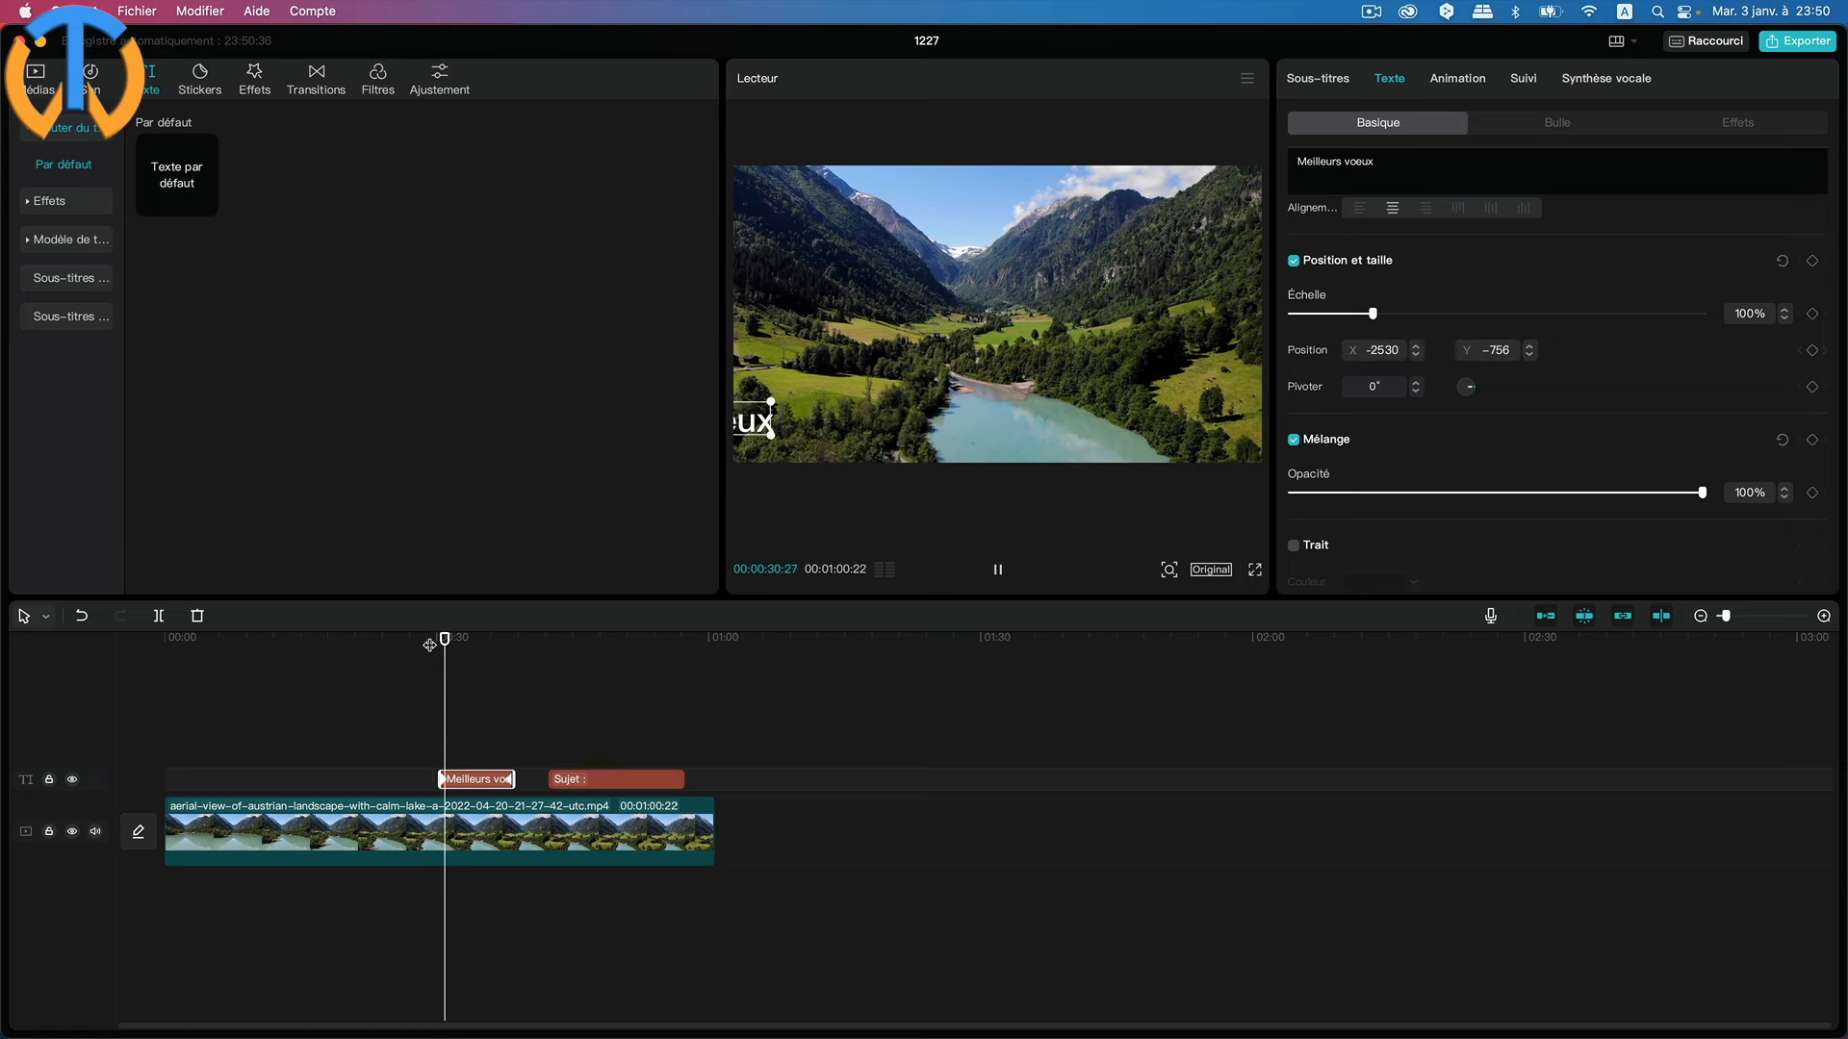